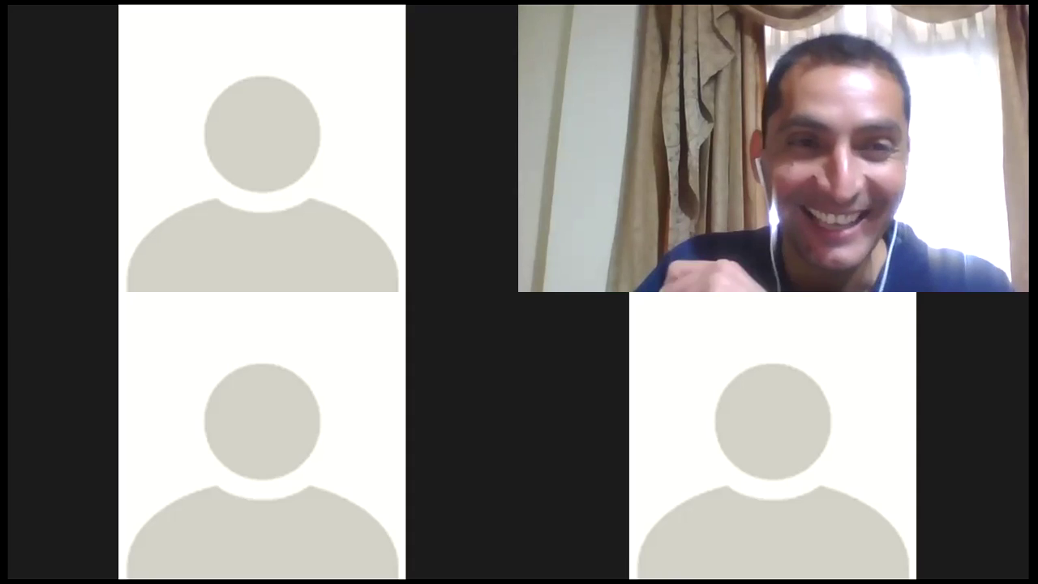
Leave the full-screen Zoom meeting gallery to reveal the browser's Zoom start page.
key("alt+Tab")
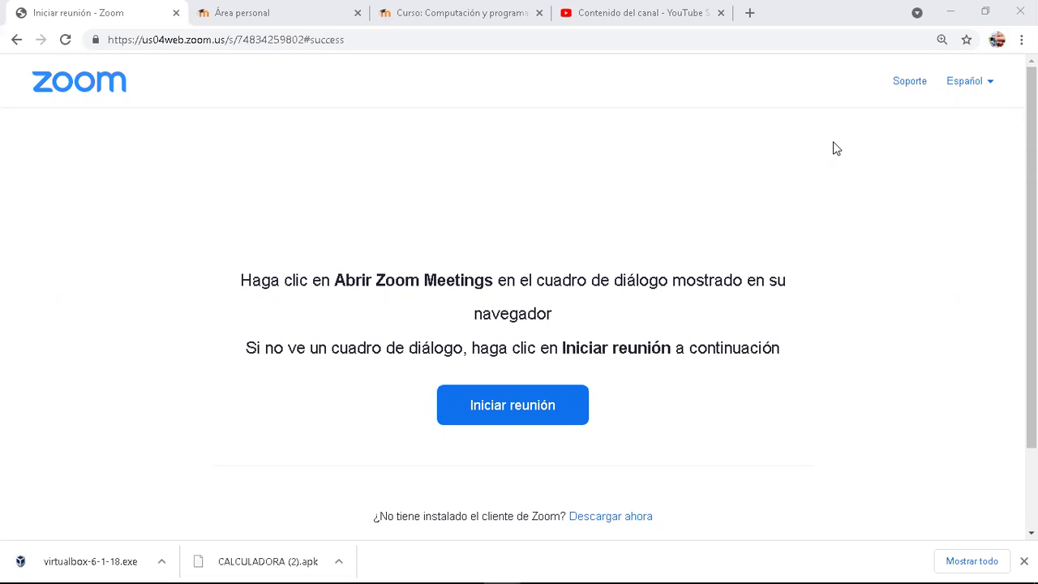
Bring the Libro1 Excel workbook to the front from the taskbar.
left_click(316, 569)
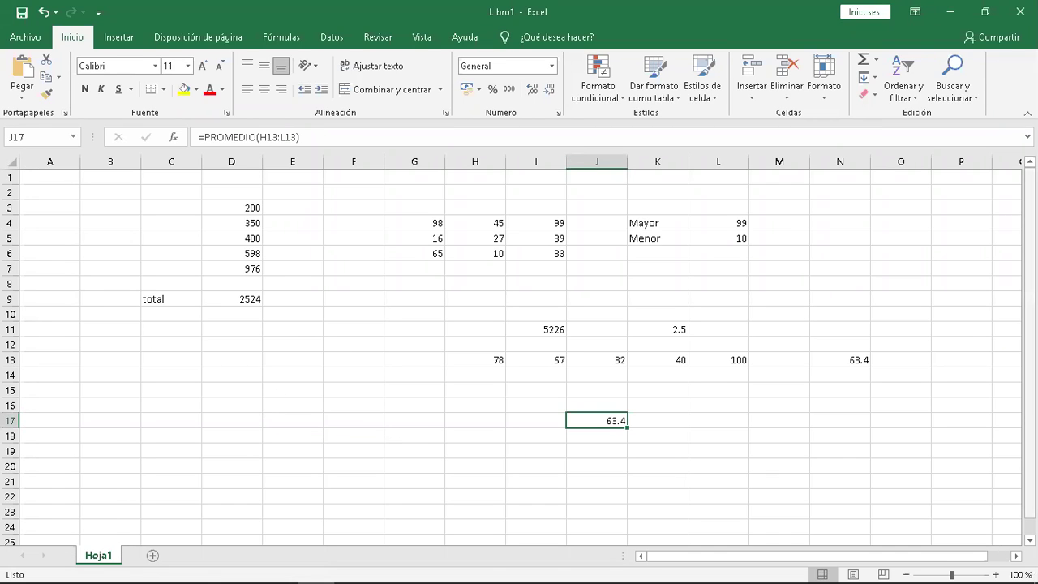
Enter 9.8674 in cell D16.
left_click_drag(1030, 222, 1029, 236)
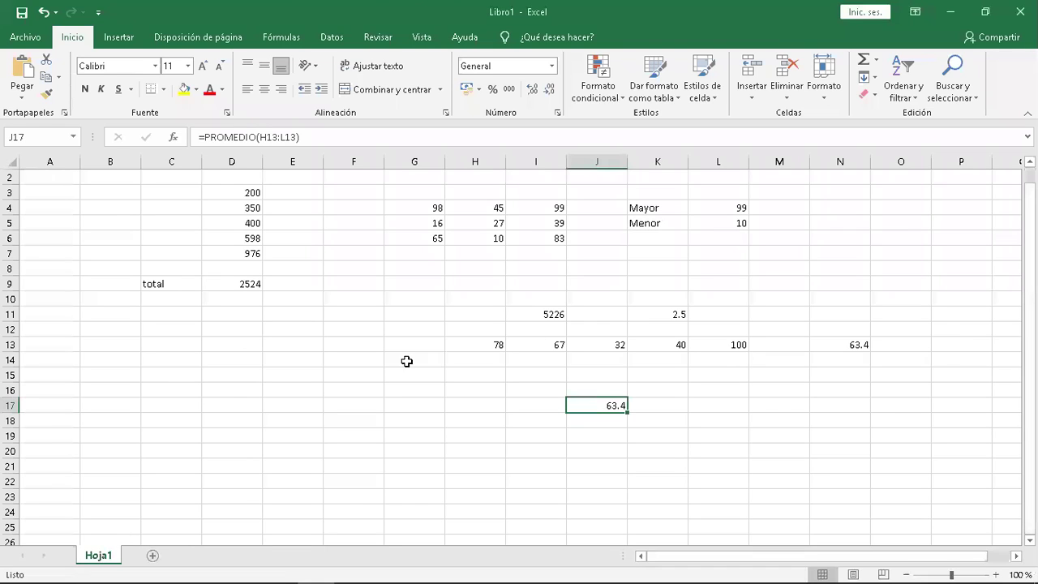
left_click(219, 390)
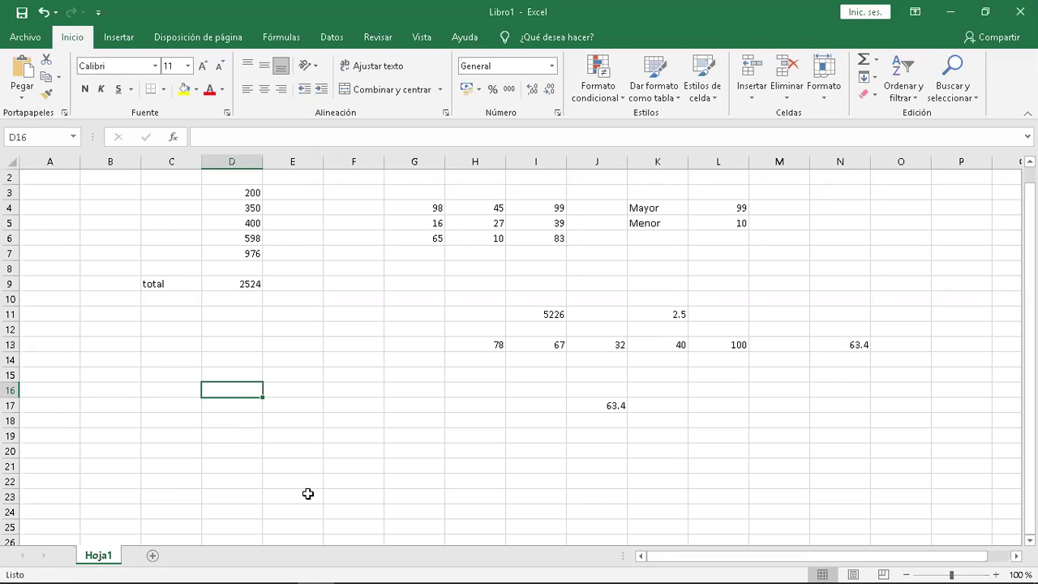
type("9.8674")
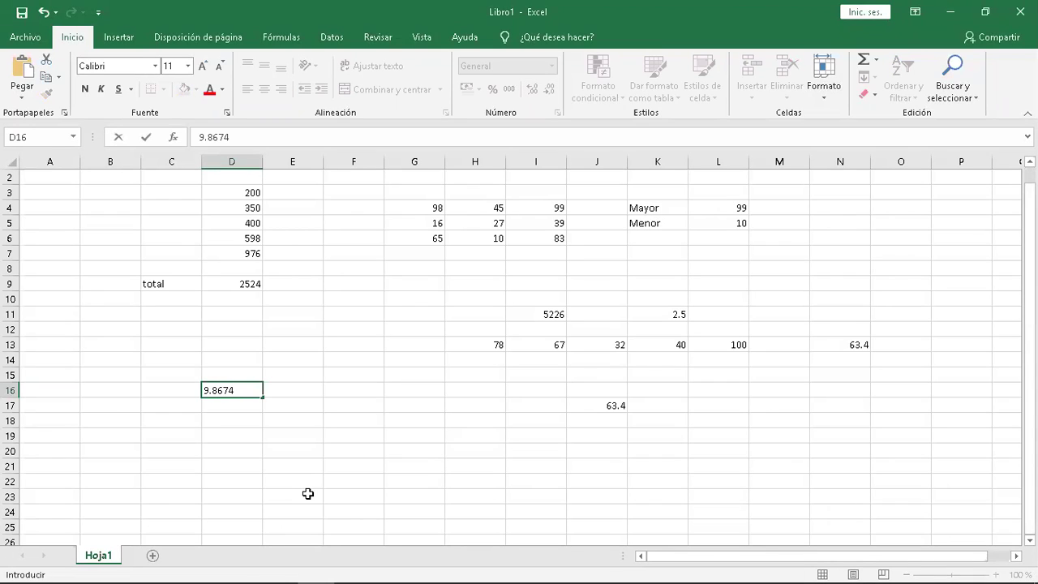
key("Return")
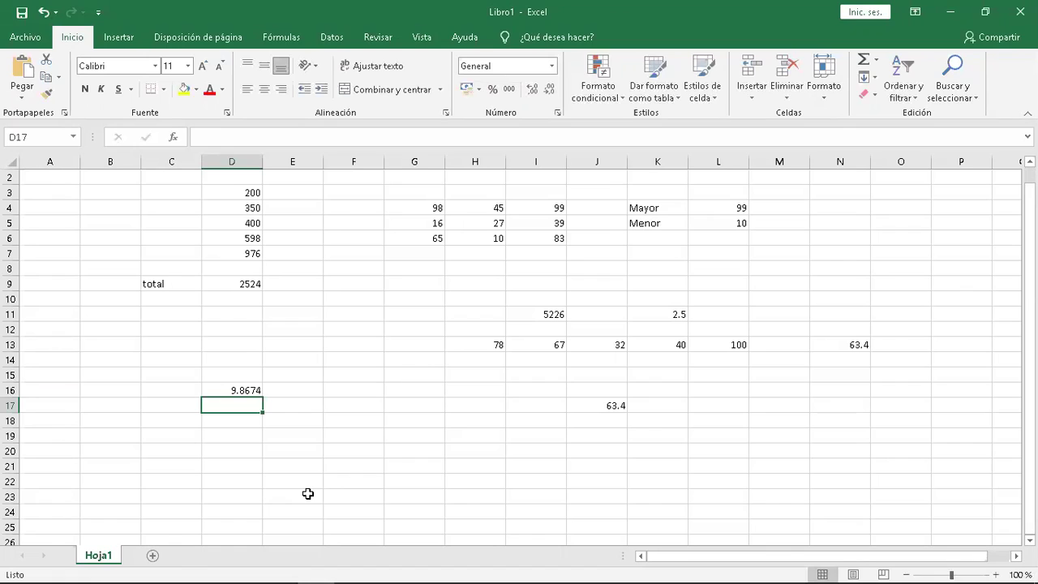
Enter the rounded value 9.87 in cell F16.
key("Up")
key("Right")
key("Right")
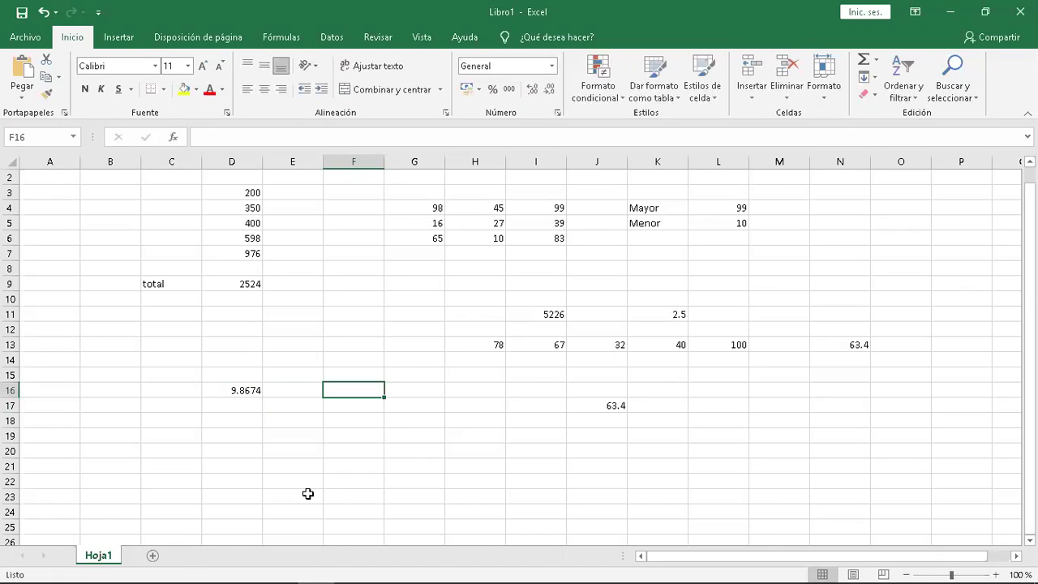
type("9.87")
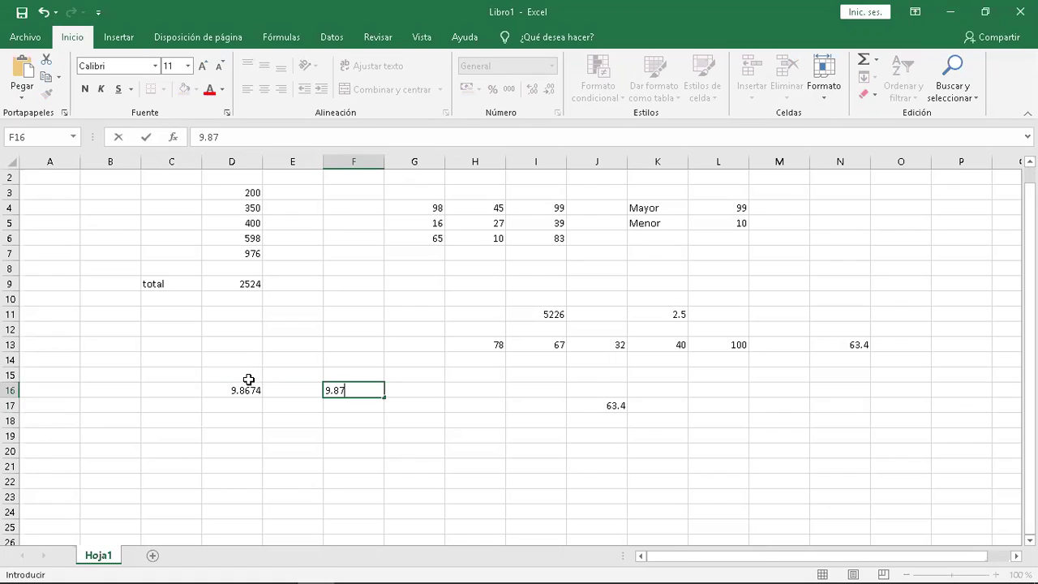
key("Return")
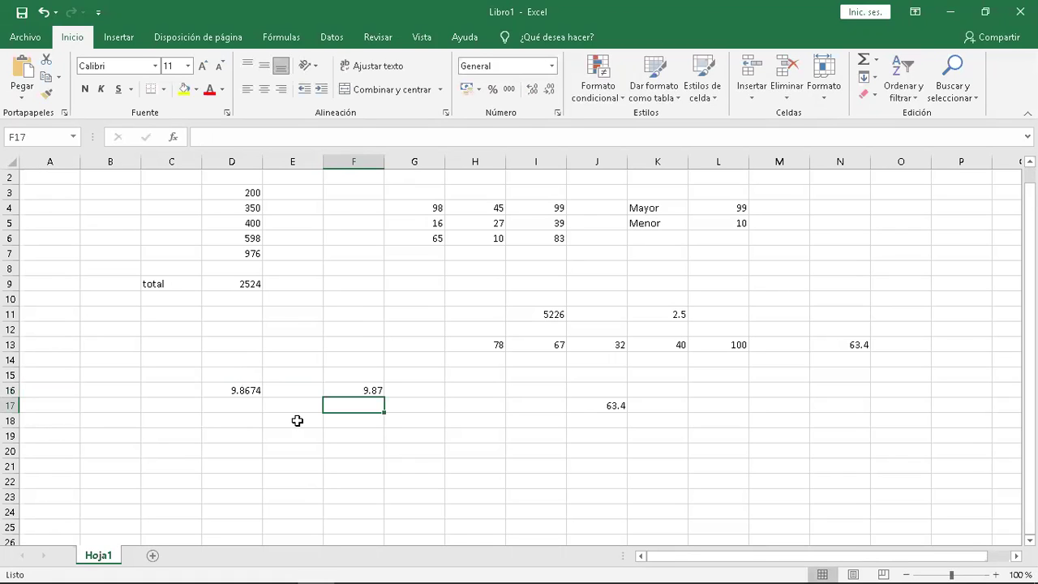
key("Down")
key("Down")
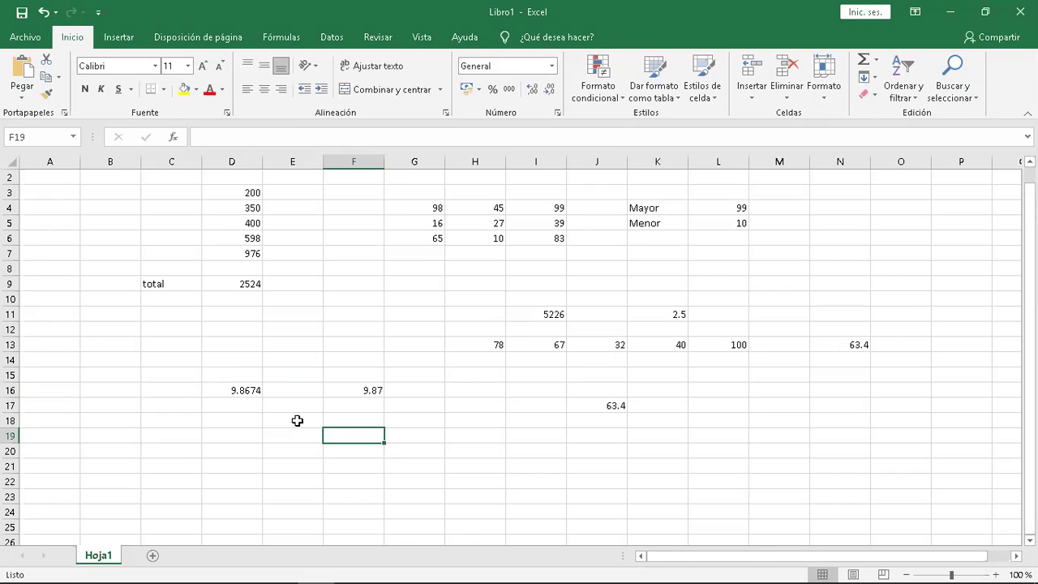
key("Up")
key("Up")
key("Up")
Start a REDONDEAR formula in F18, then discard it.
key("Down")
key("Down")
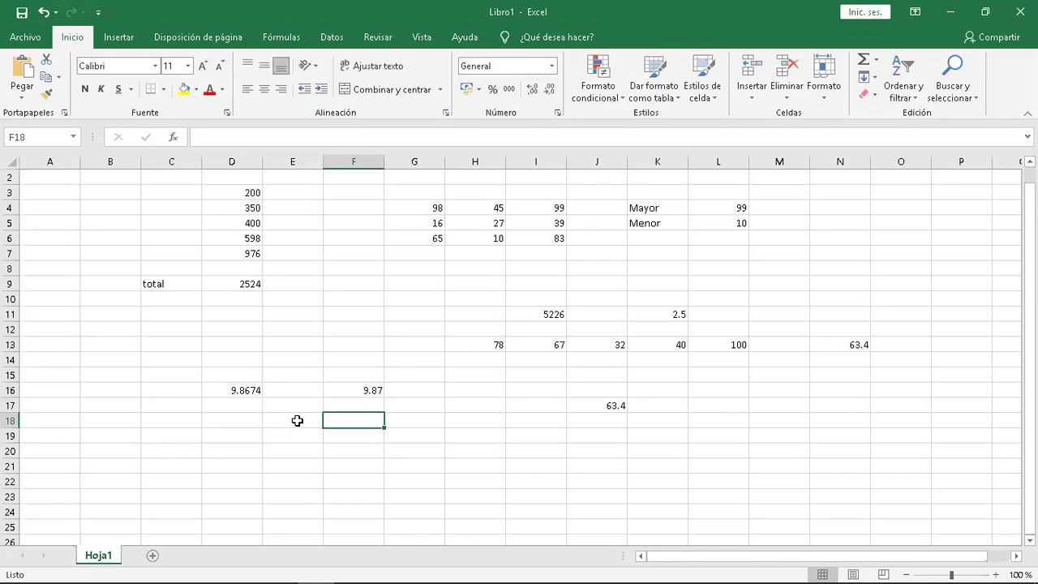
type("=")
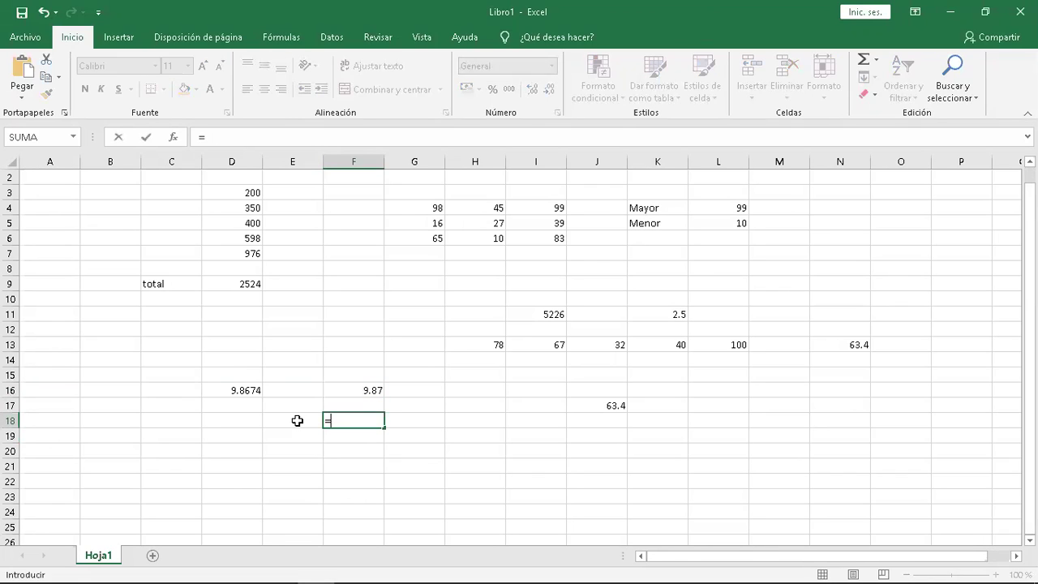
type("r")
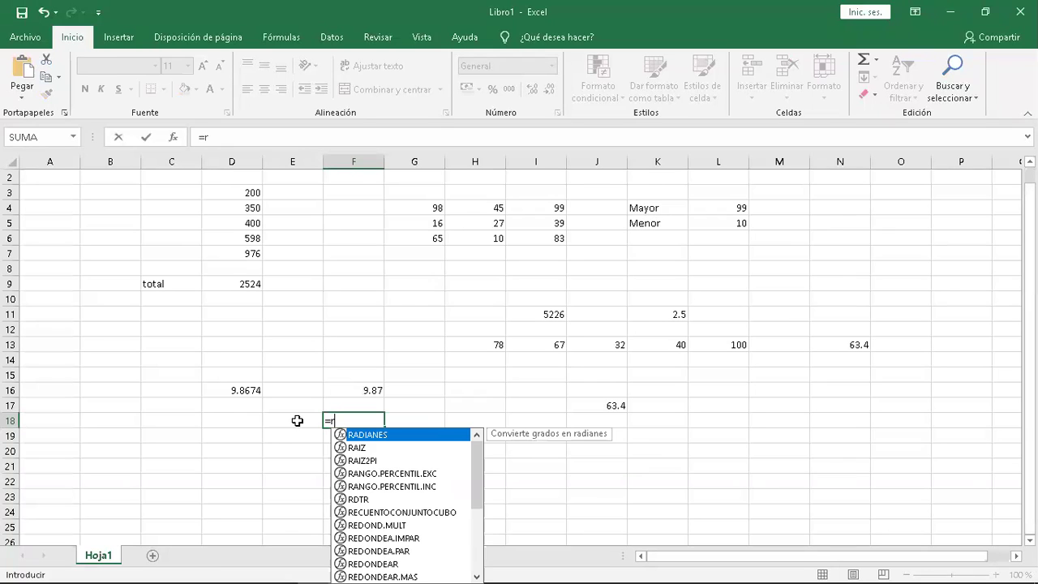
type("e")
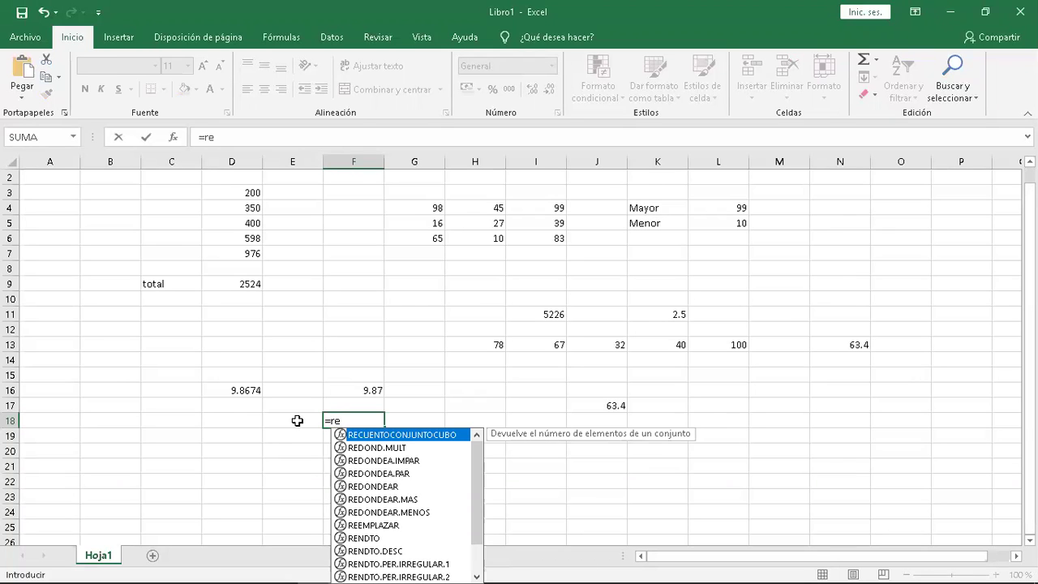
type("do")
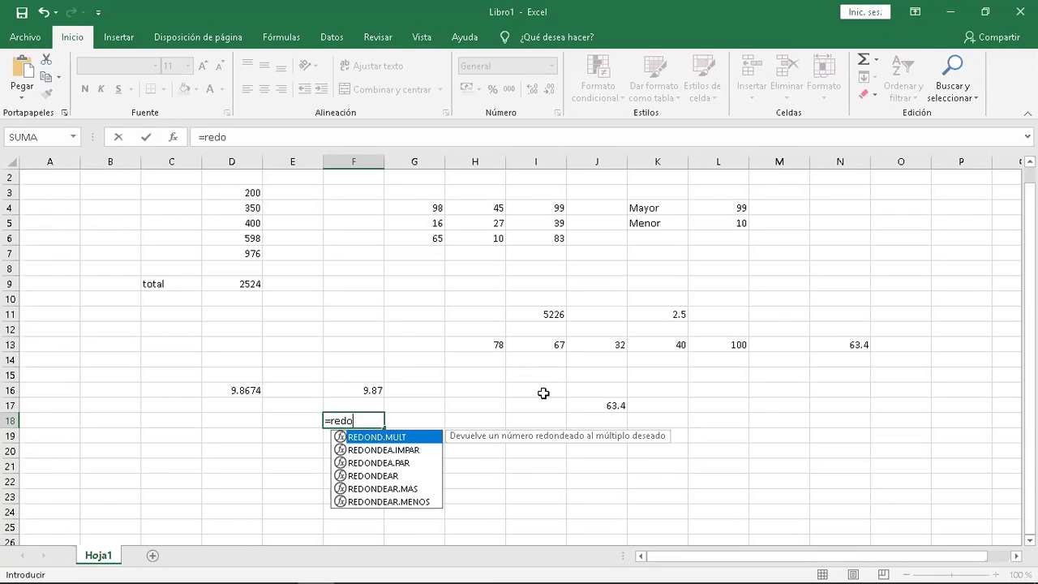
type("nde")
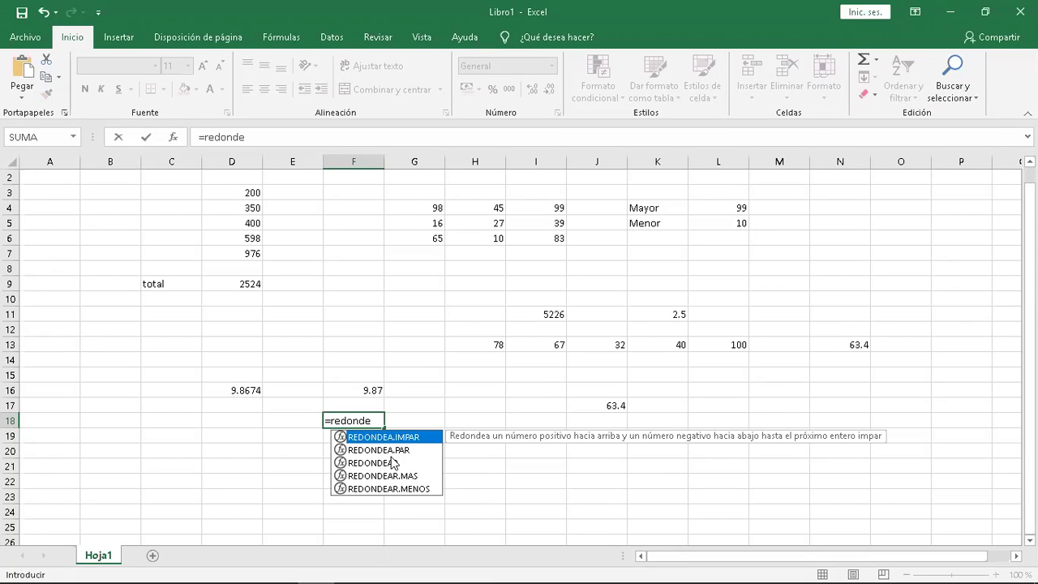
double_click(380, 462)
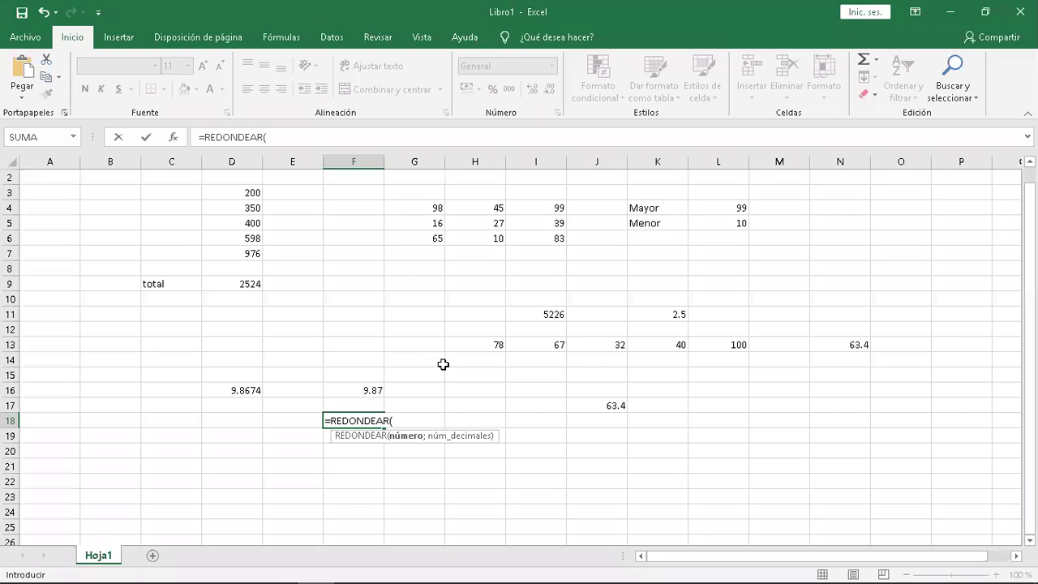
left_click(370, 389)
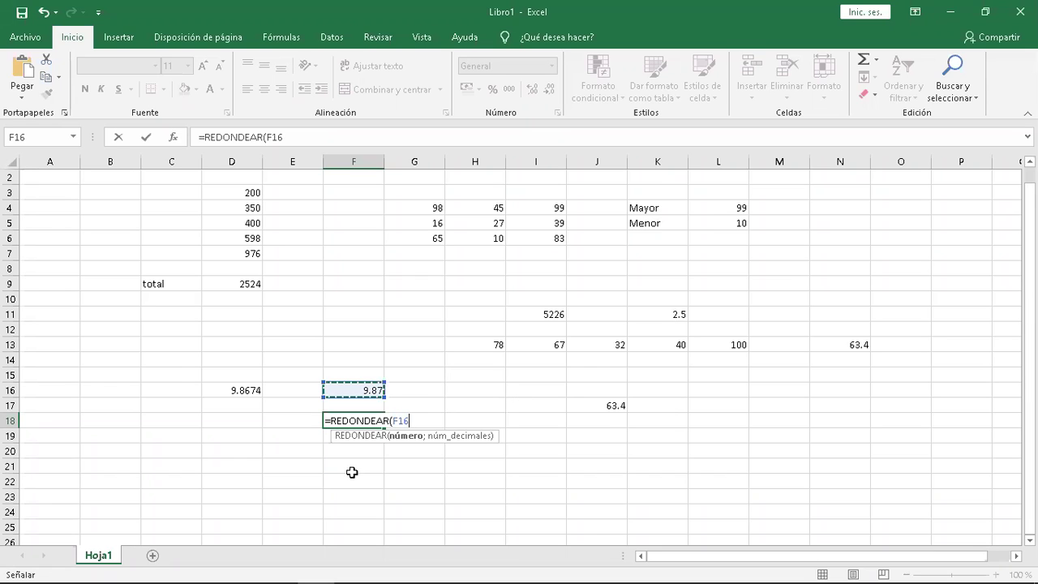
key("BackSpace")
key("BackSpace")
key("BackSpace")
key("BackSpace")
key("BackSpace")
key("BackSpace")
key("BackSpace")
key("BackSpace")
key("BackSpace")
key("BackSpace")
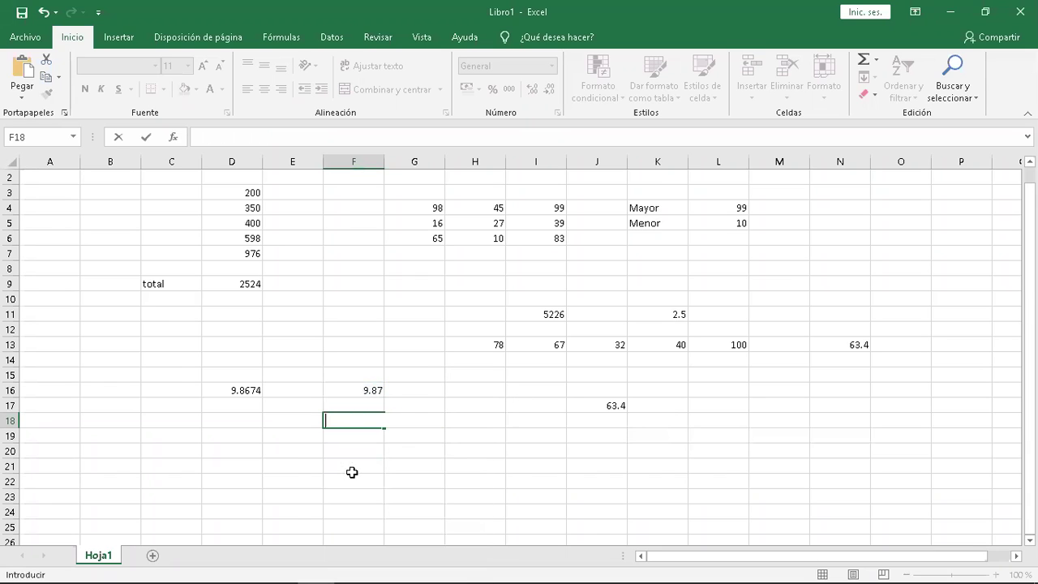
key("Escape")
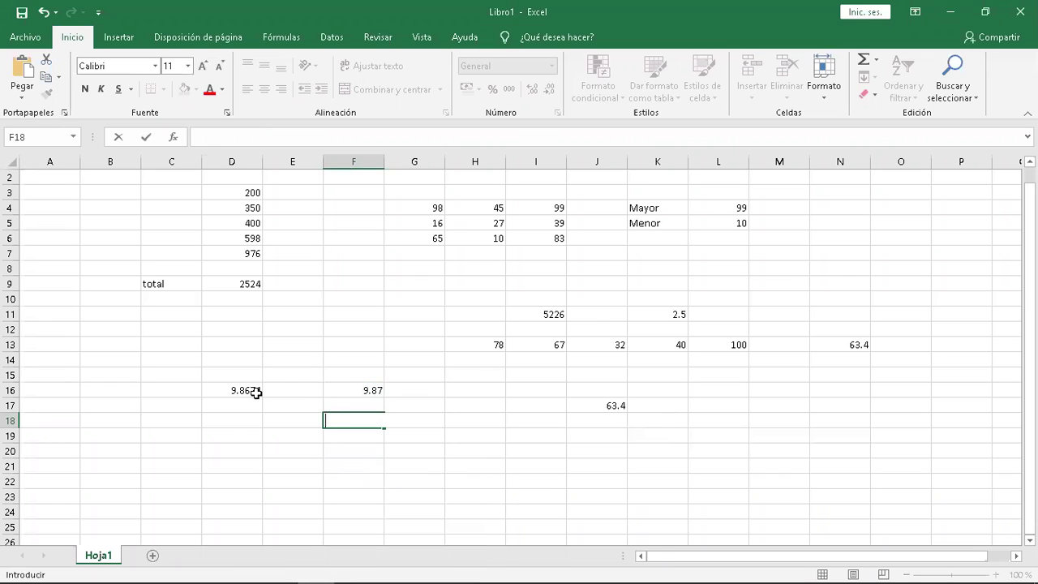
Enter =REDONDEAR(D16) in D19 and dismiss the too-few-arguments error.
left_click(254, 391)
left_click(248, 435)
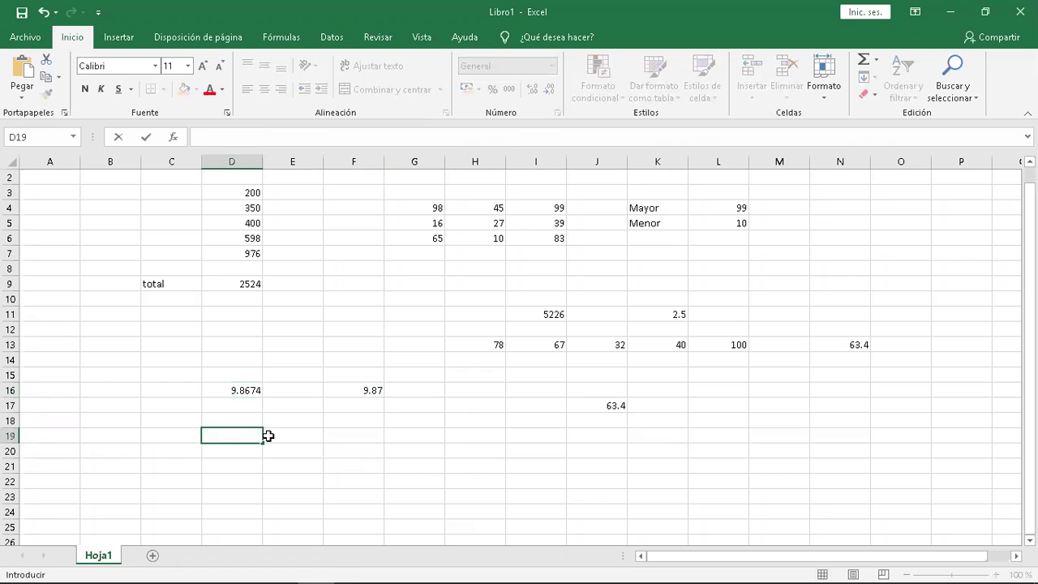
type("=")
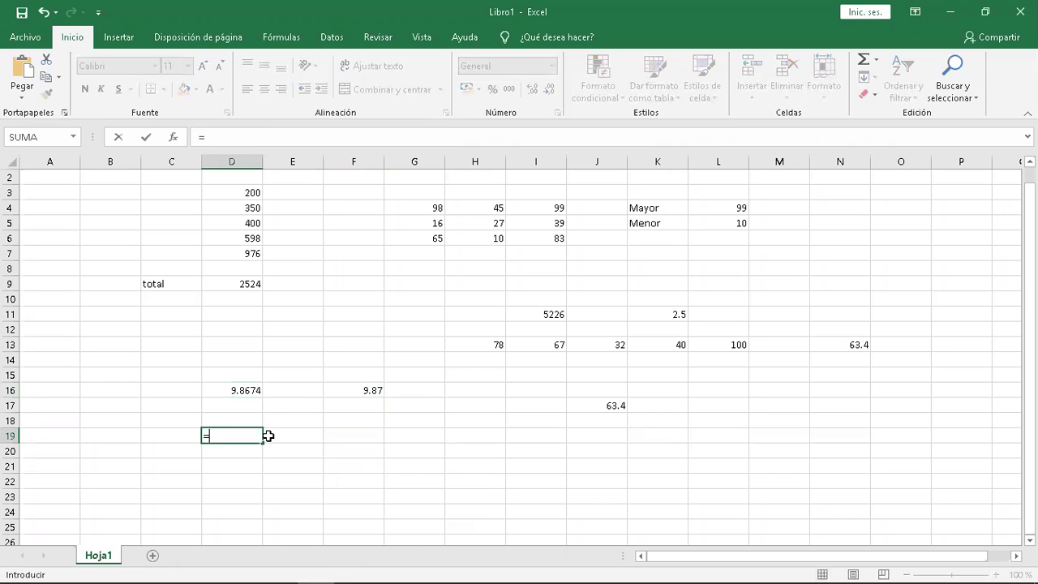
type("red")
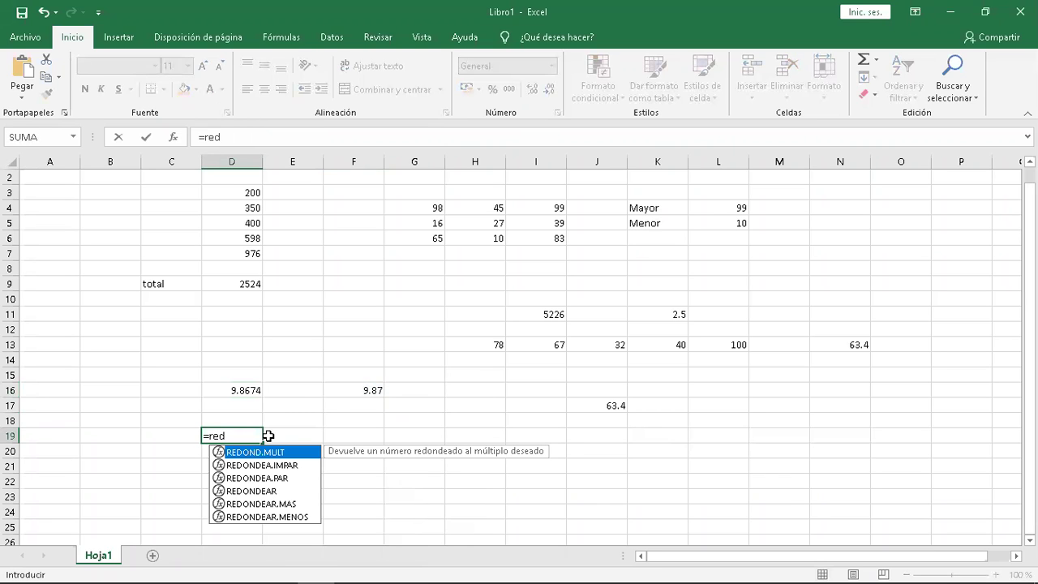
left_click(265, 491)
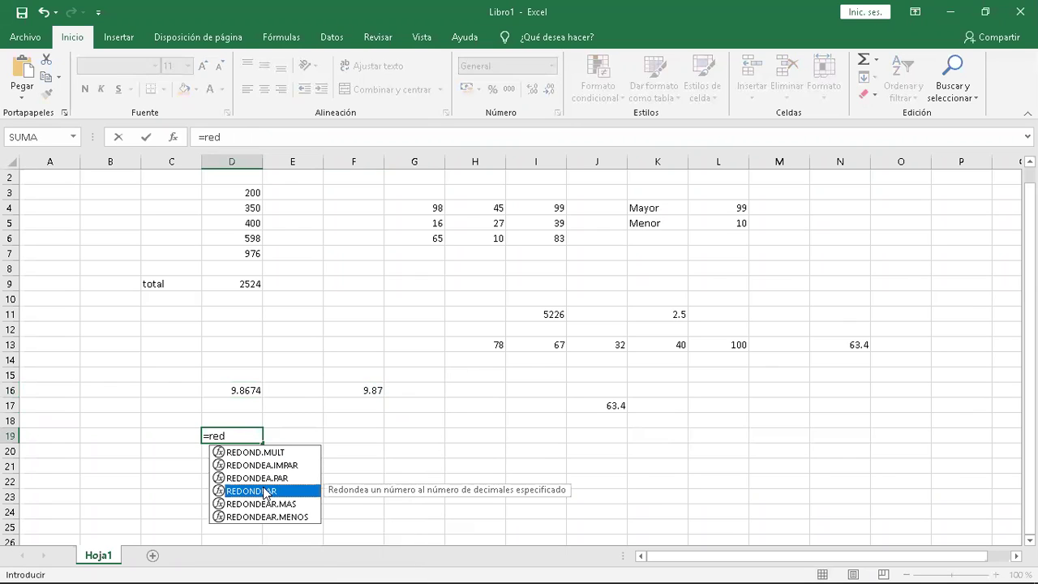
double_click(265, 491)
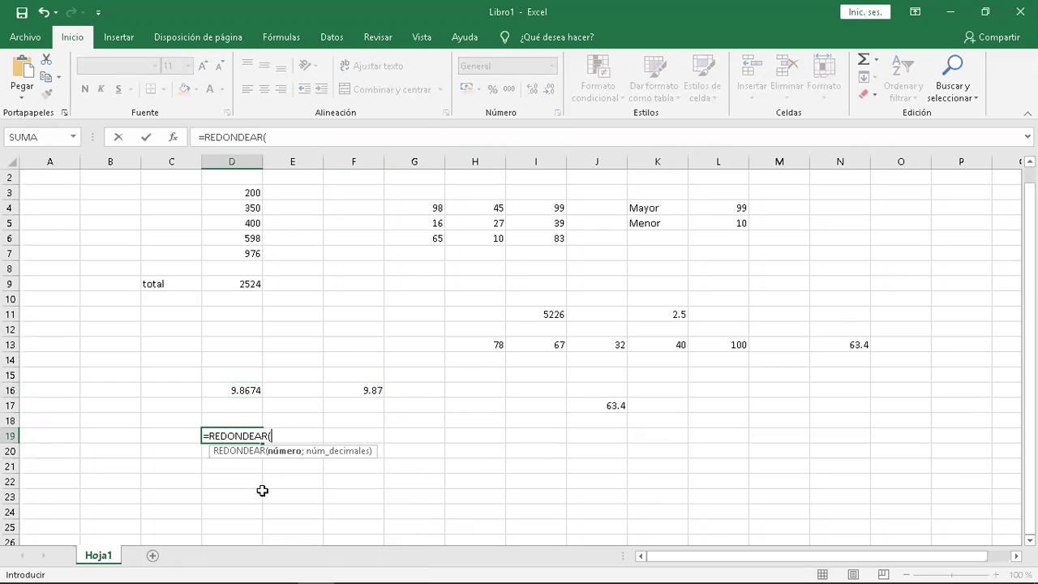
left_click(246, 390)
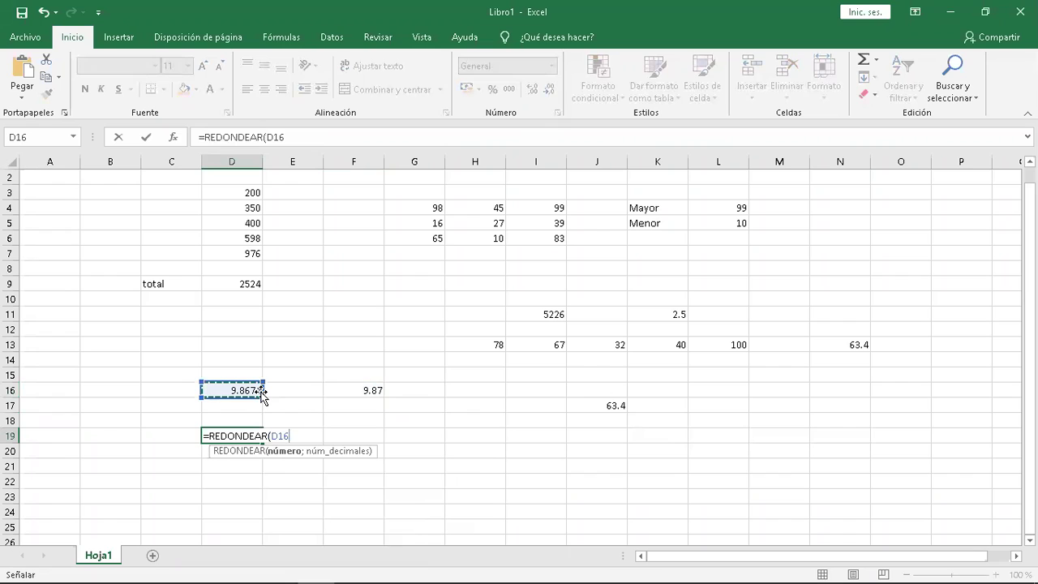
type(")")
key("Return")
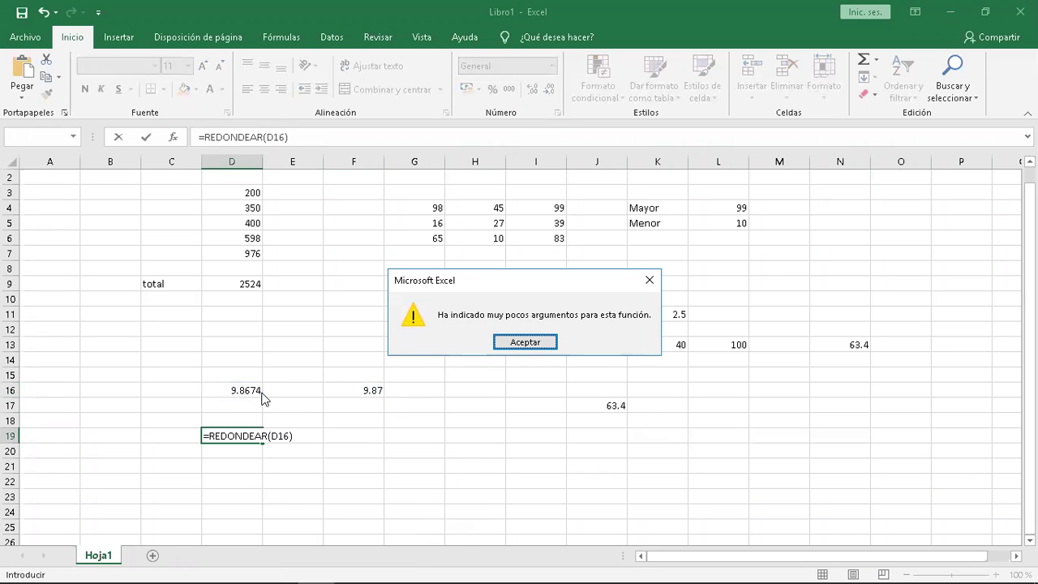
left_click(535, 340)
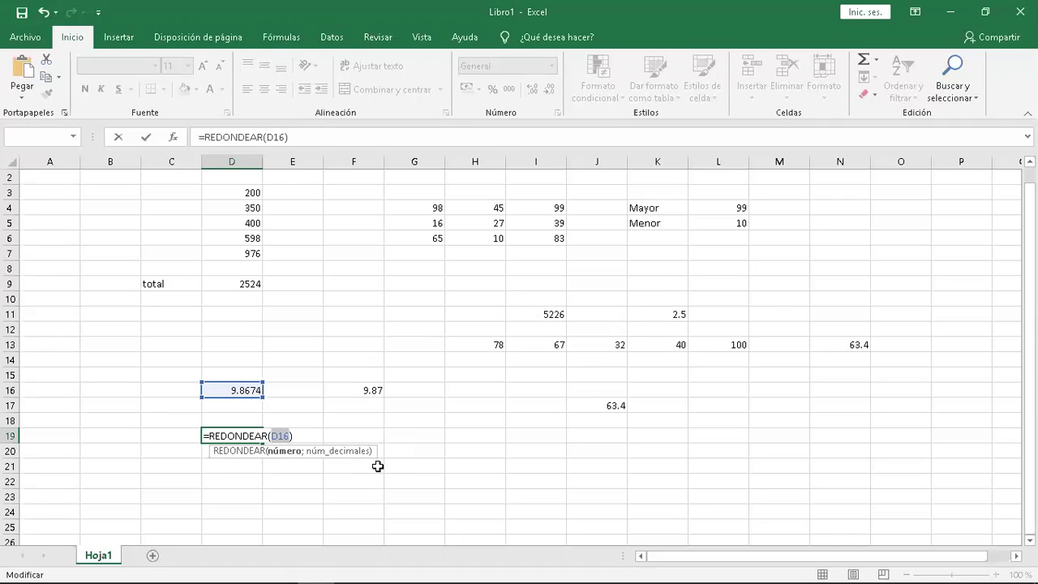
Complete D19 as =REDONDEAR(D16;2), removing the extra parenthesis.
type(";")
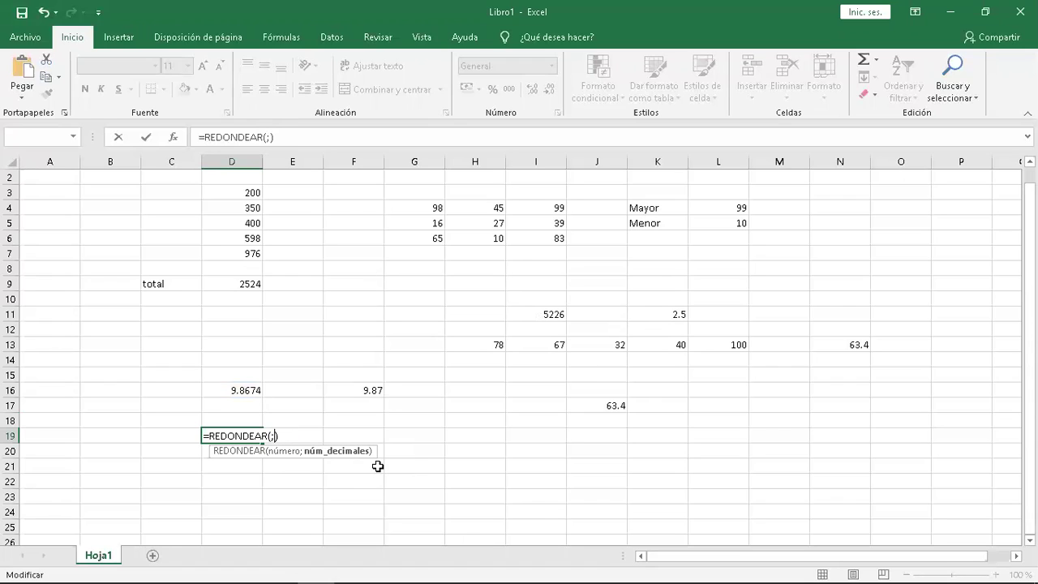
key("BackSpace")
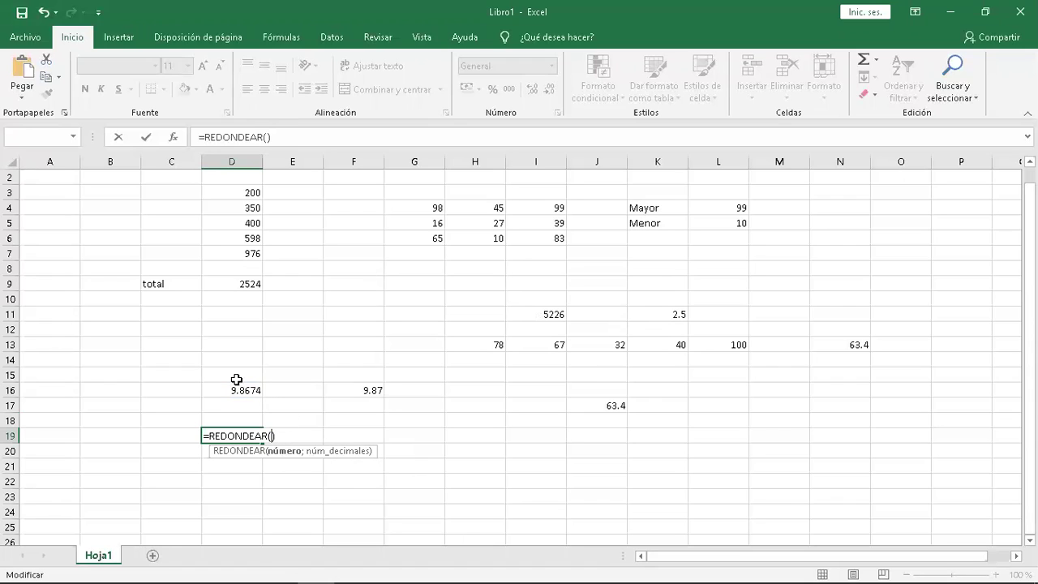
left_click(241, 389)
type(";")
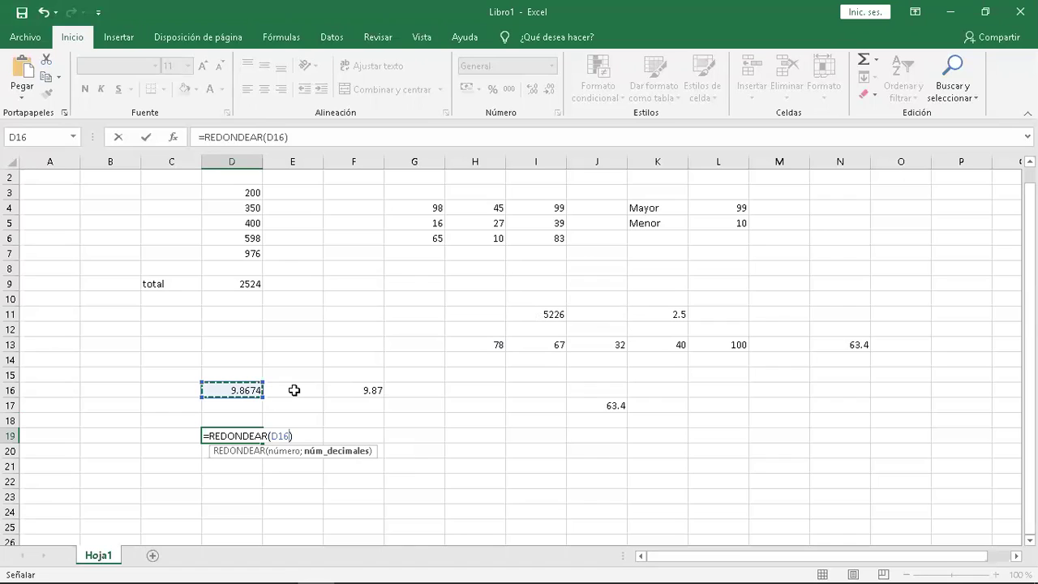
type("2")
type(")")
key("BackSpace")
key("Tab")
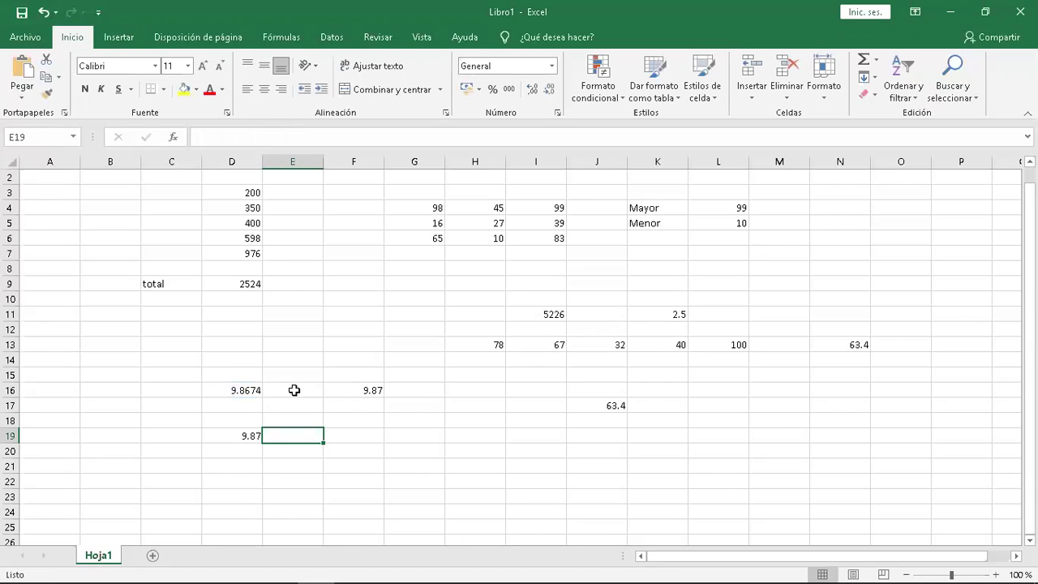
Compare D19's rounded 9.87 with the typed 9.87 in F16.
key("Left")
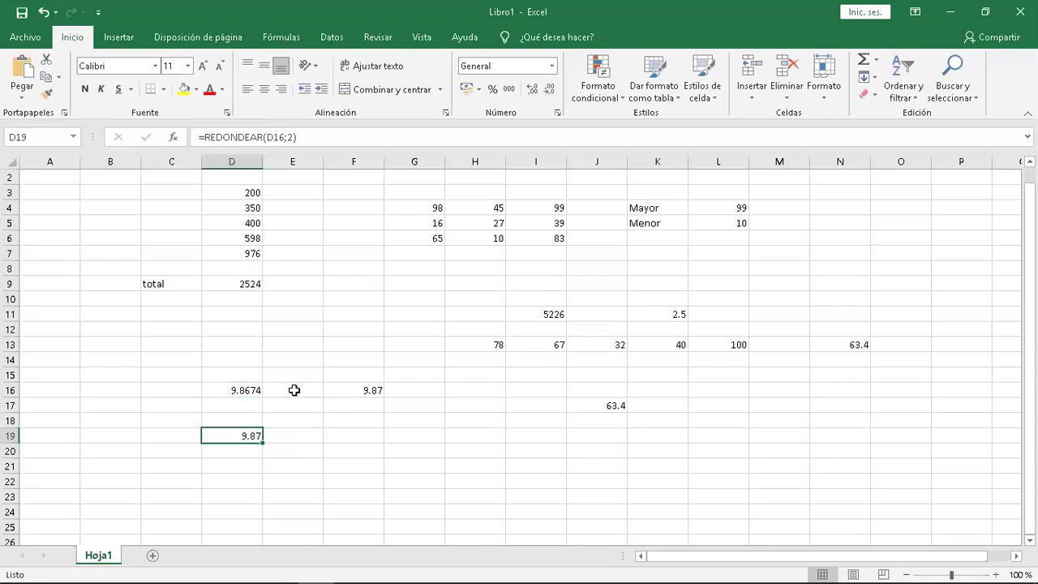
key("Up")
key("Up")
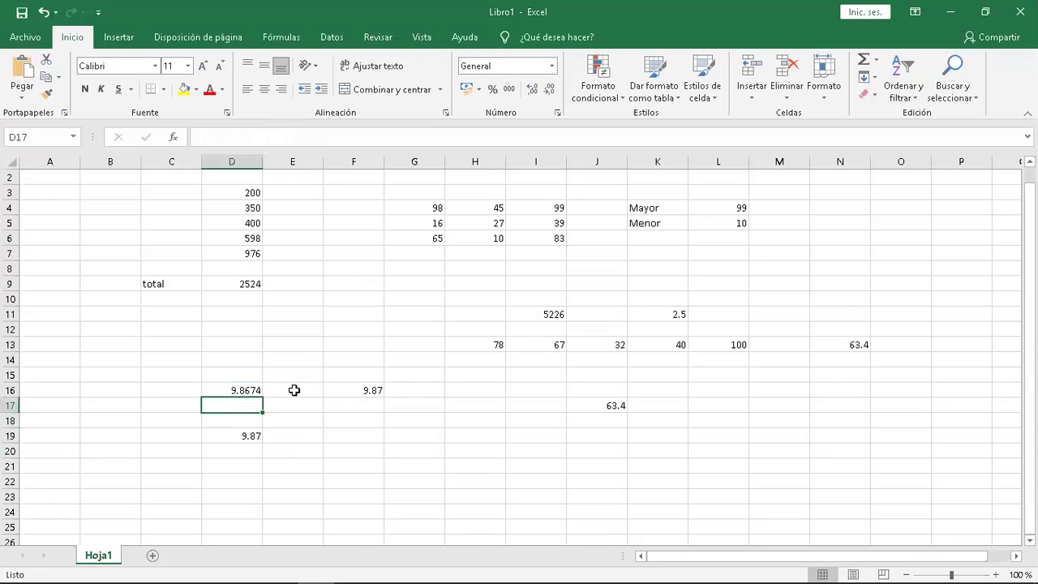
key("Right")
key("Up")
key("Right")
key("Right")
key("Left")
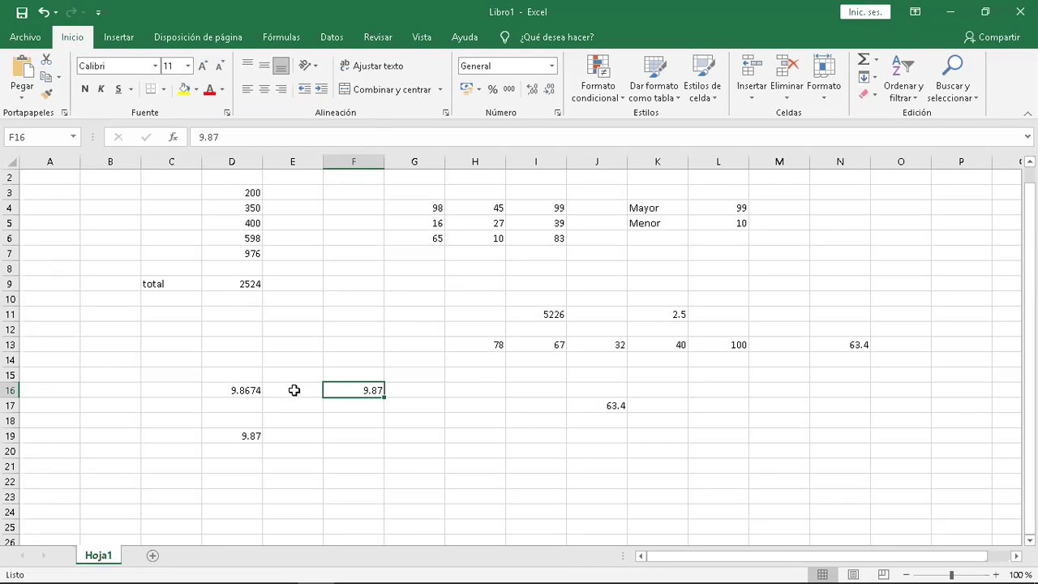
Clear D19 and re-enter =REDONDEAR(D16;2), returning 9.87.
key("Left")
key("Left")
key("Down")
key("Down")
key("Down")
key("Delete")
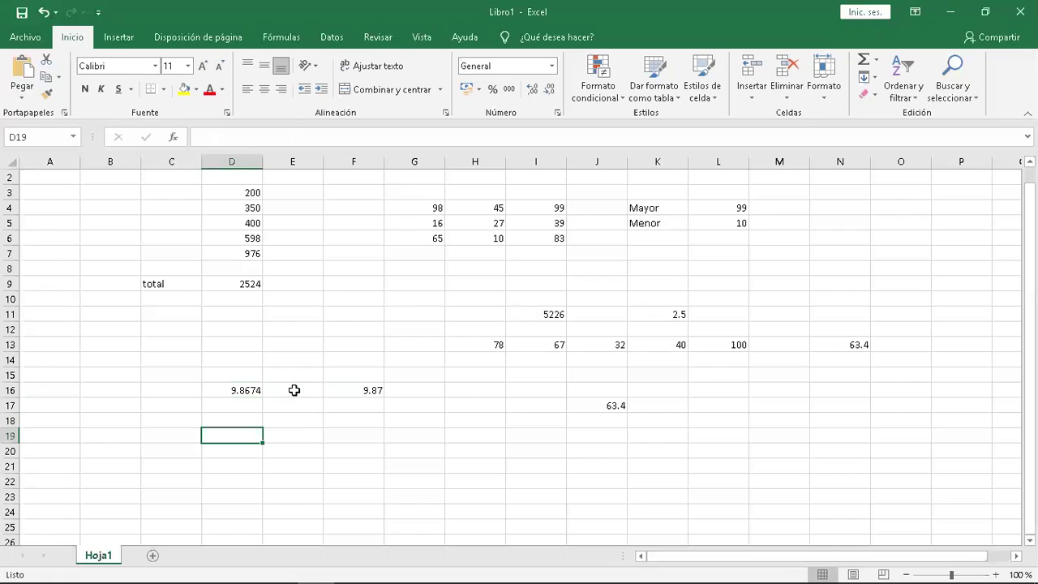
type("=")
type("redor")
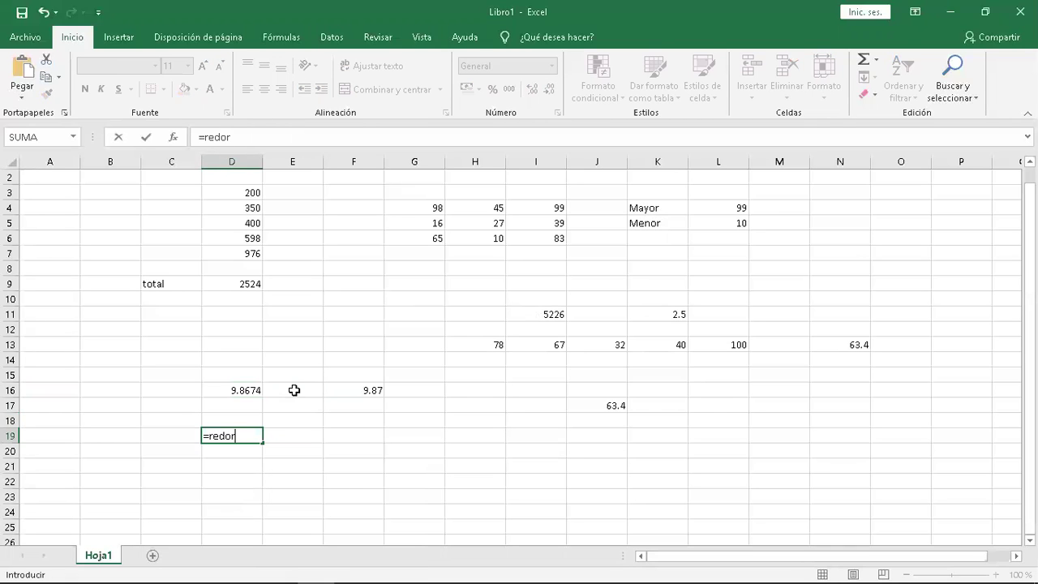
key("BackSpace")
type("nde")
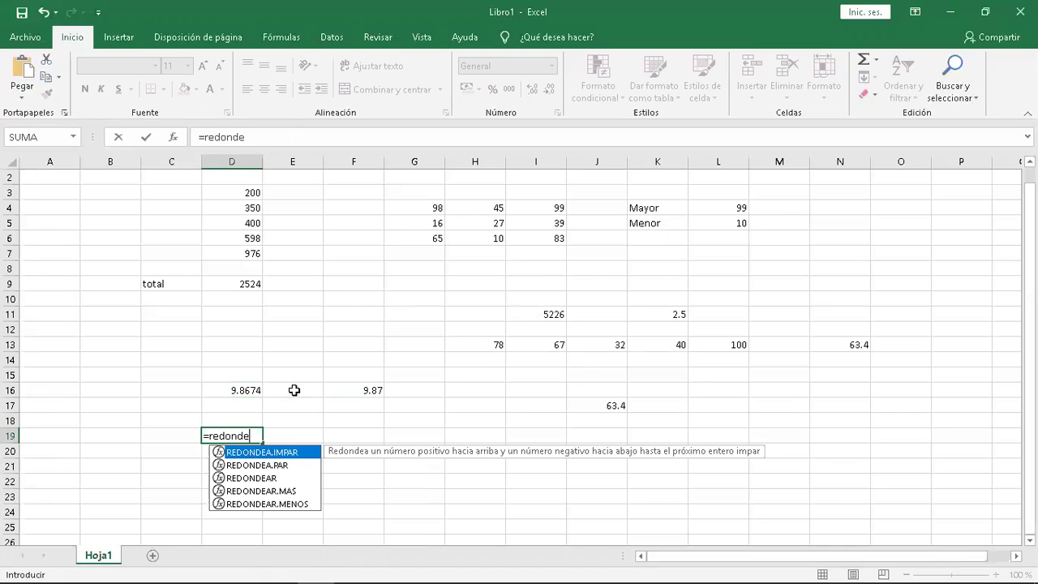
left_click(262, 479)
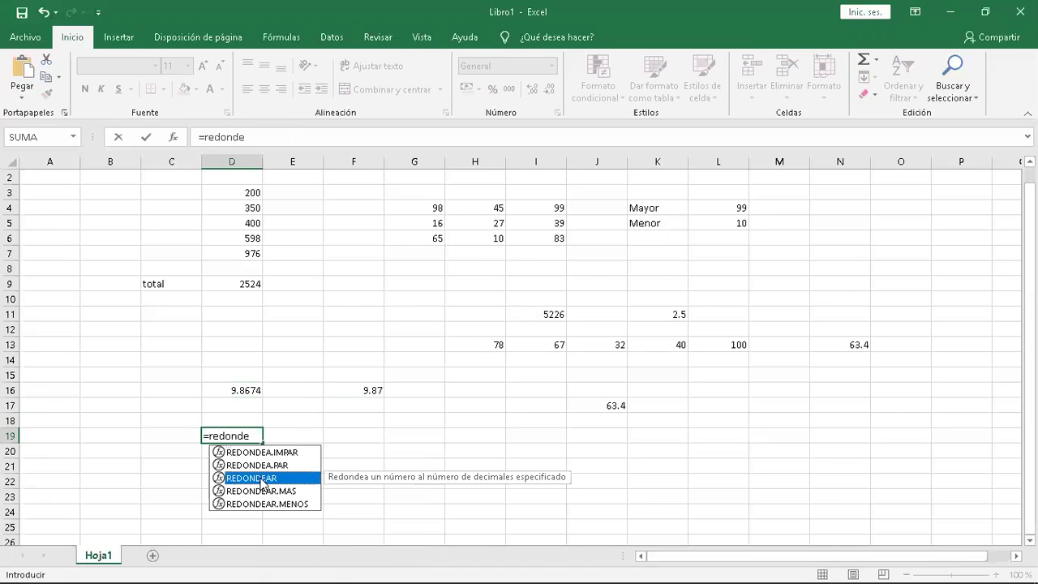
double_click(261, 479)
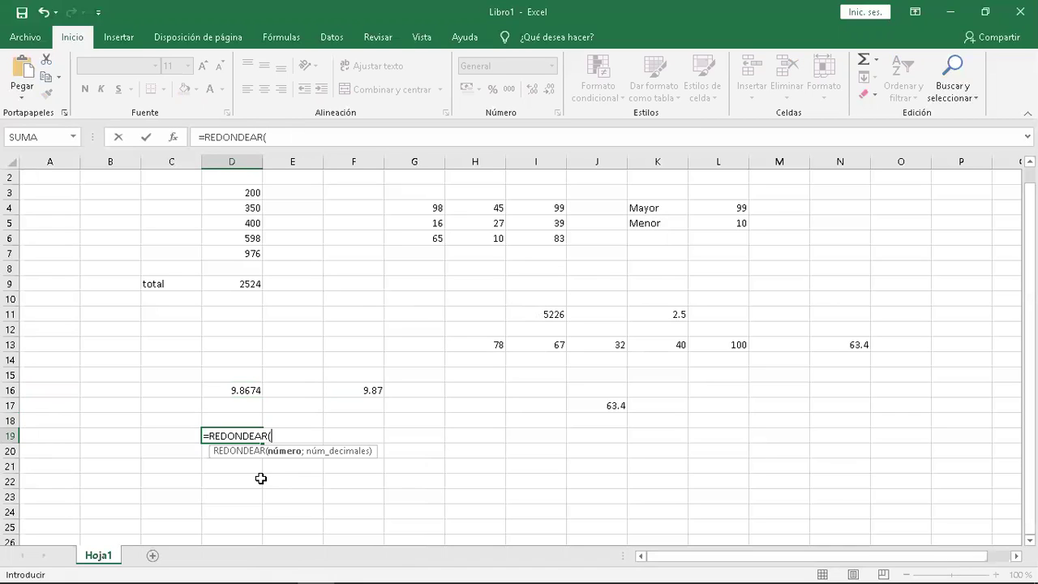
left_click(247, 391)
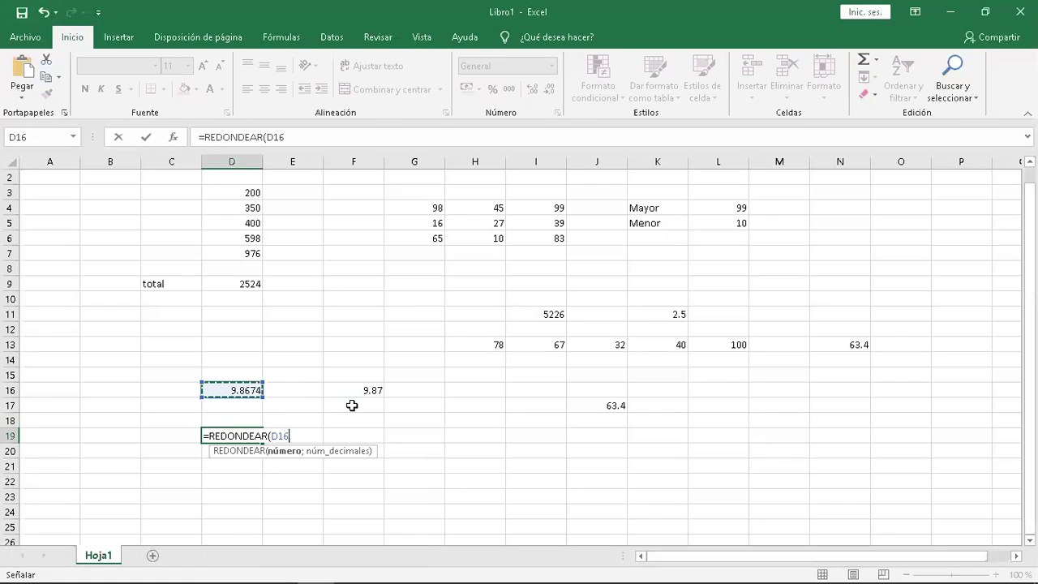
type(";")
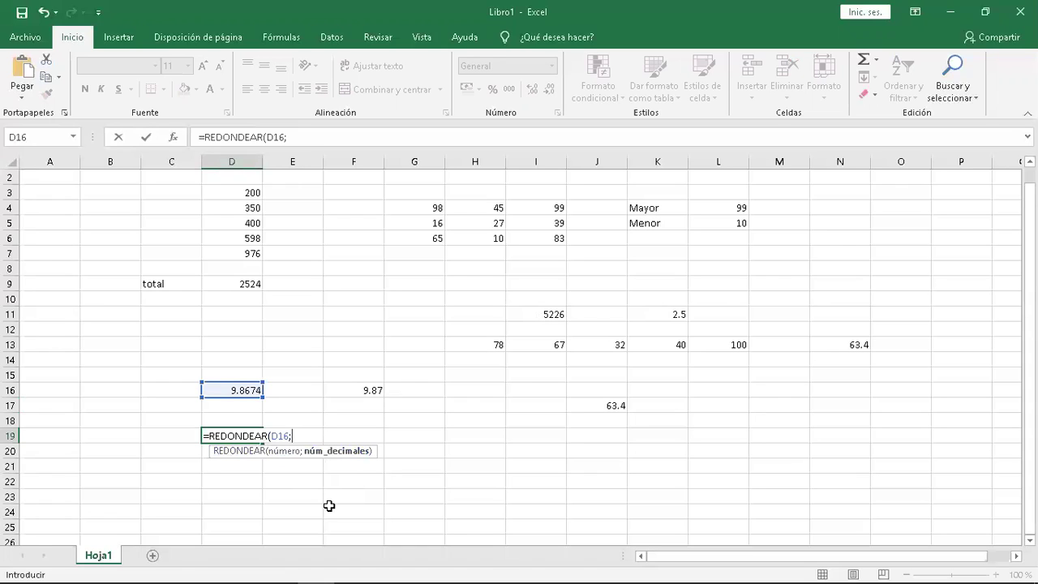
type("2")
type(")")
key("Return")
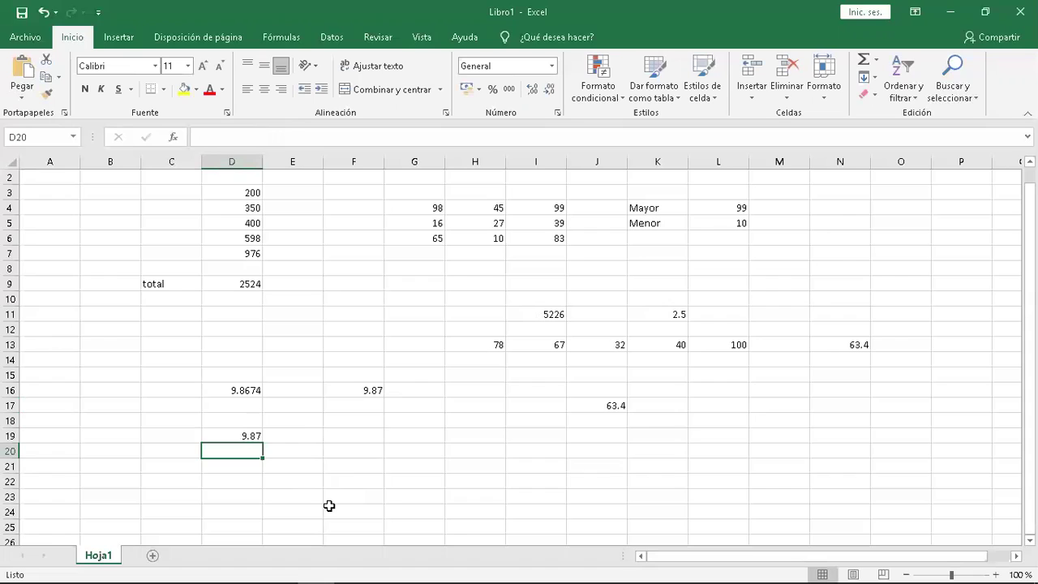
Review D19's formula, then move down to cell G20.
key("Up")
key("Up")
key("Up")
key("Up")
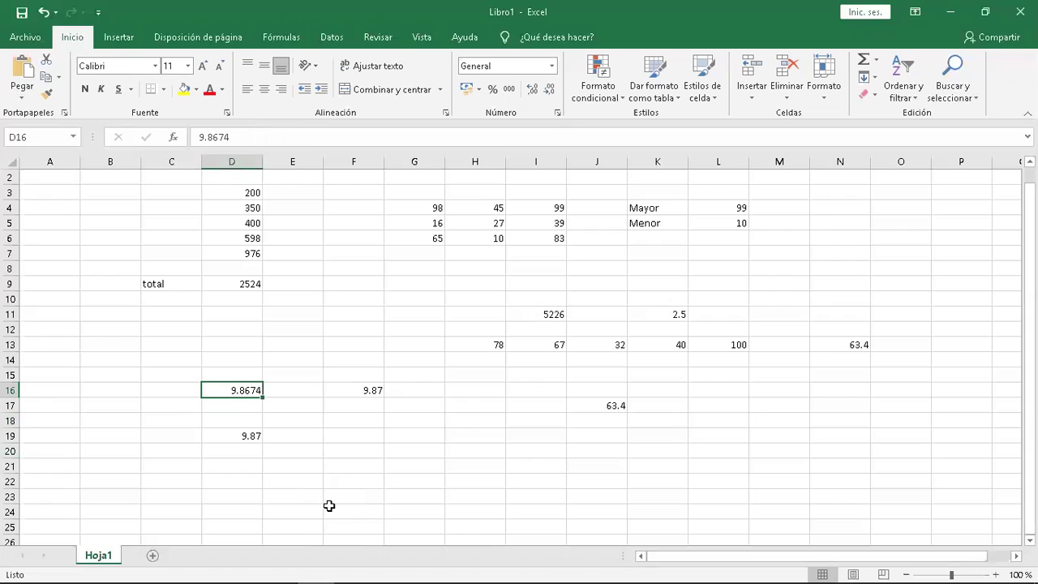
key("Down")
key("Down")
key("Down")
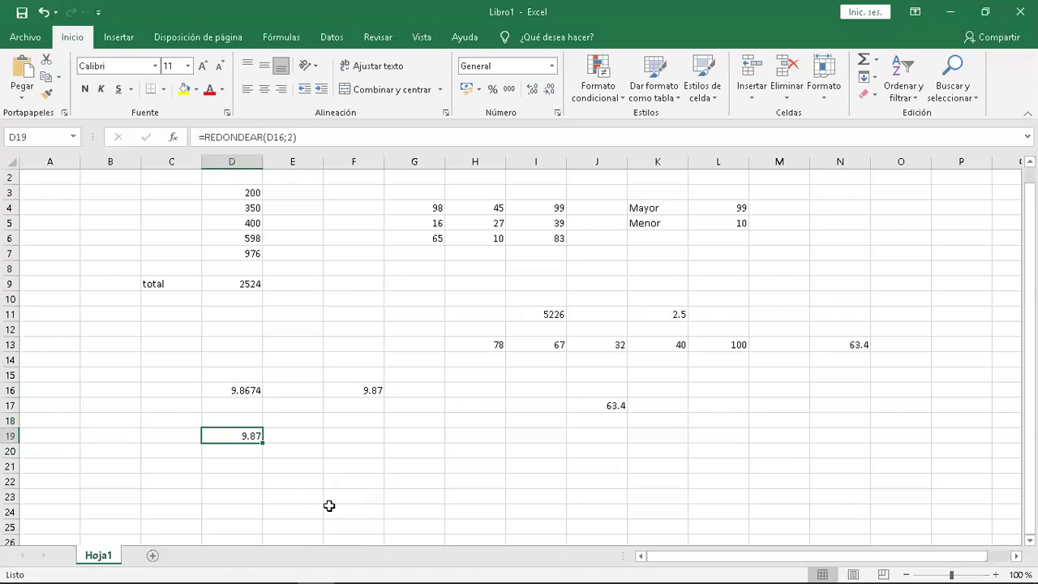
key("Right")
key("Right")
key("Right")
key("Down")
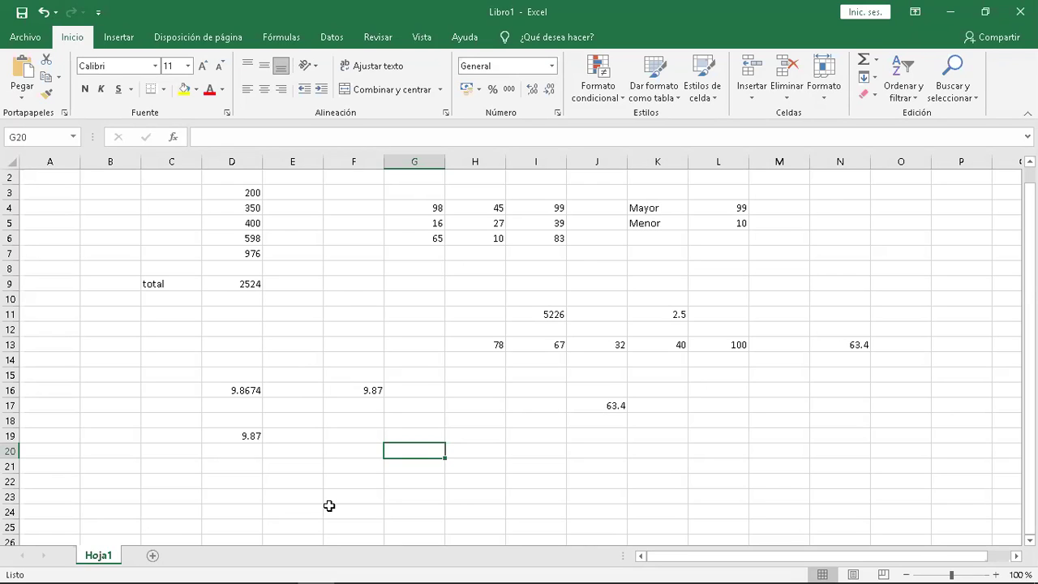
Enter 5479 in G20 and compute =20%*G20 in G22, giving 1095.8.
type("5479")
key("Return")
key("Return")
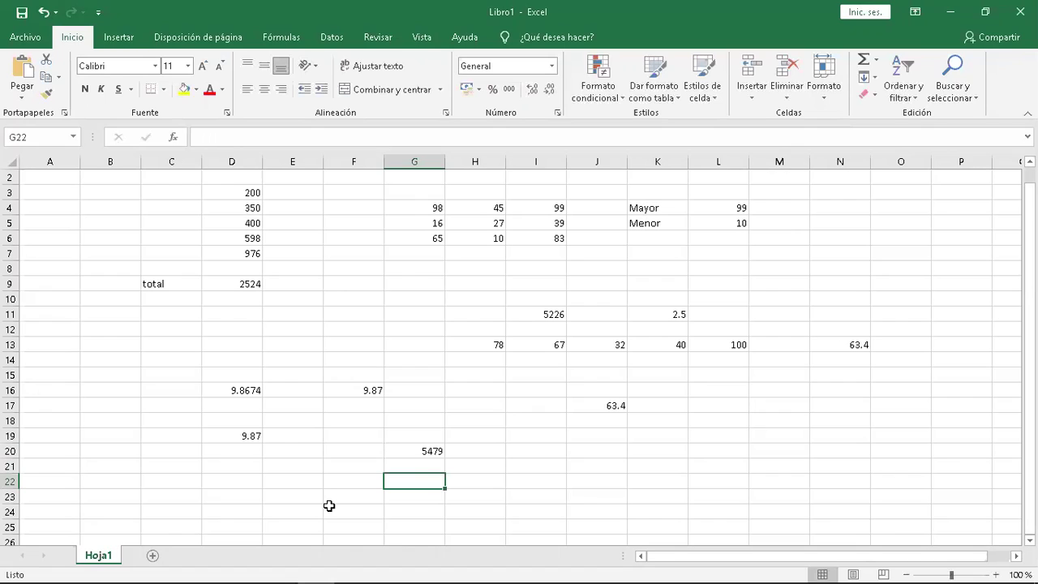
type("=")
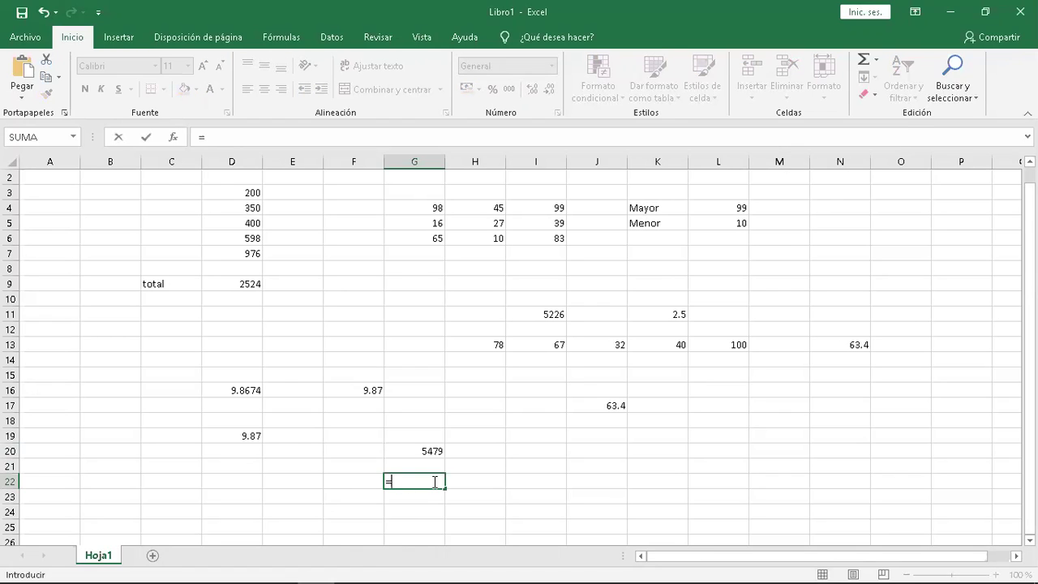
mouse_move(450, 568)
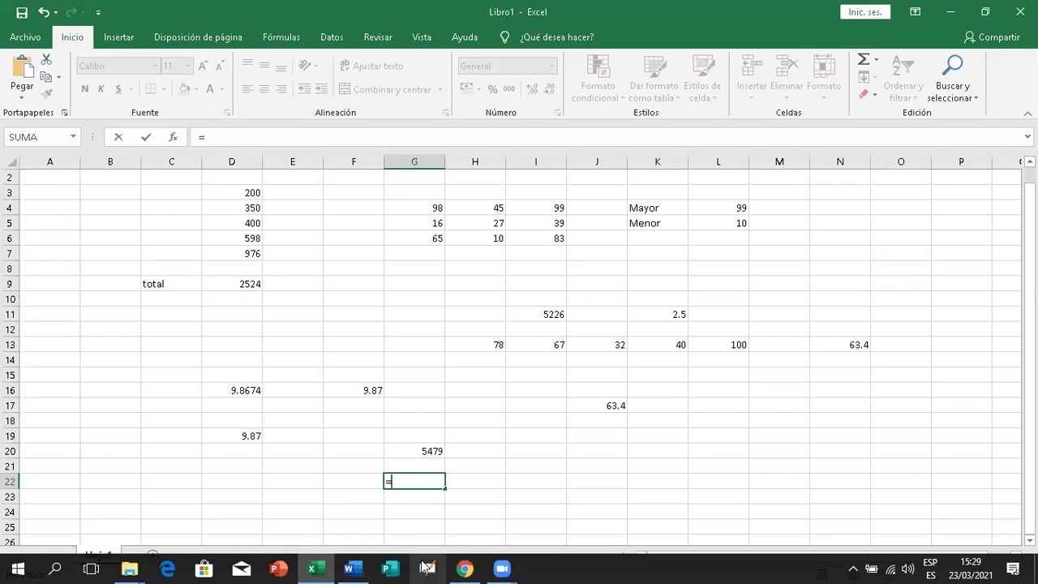
type("20")
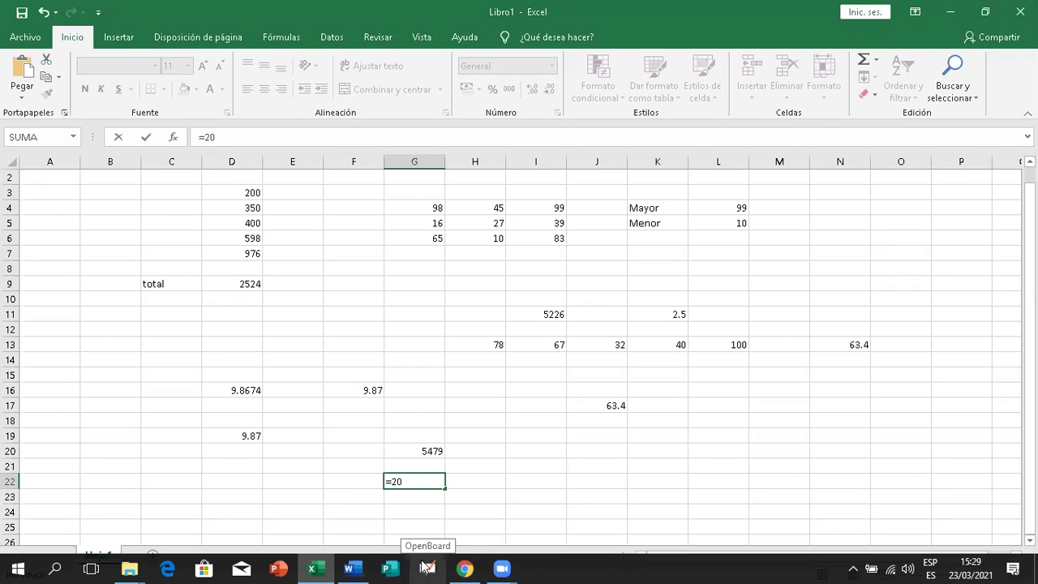
type("%")
type("*")
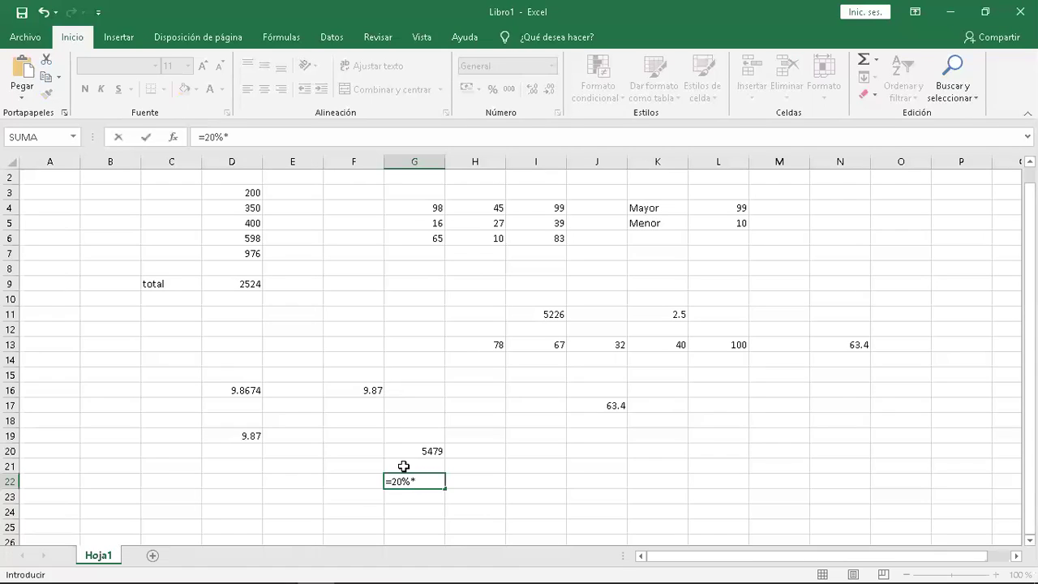
left_click(429, 450)
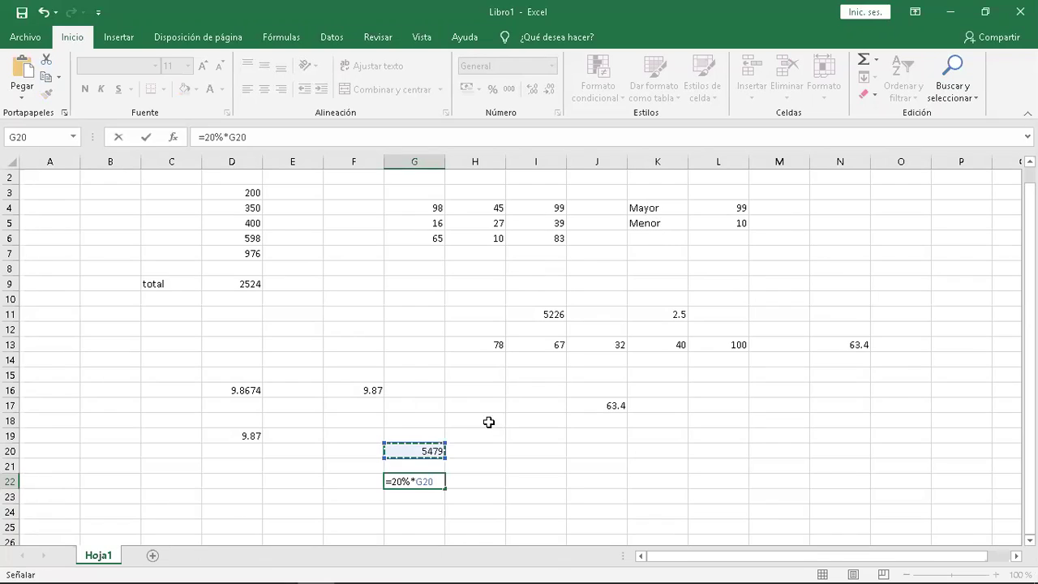
key("Return")
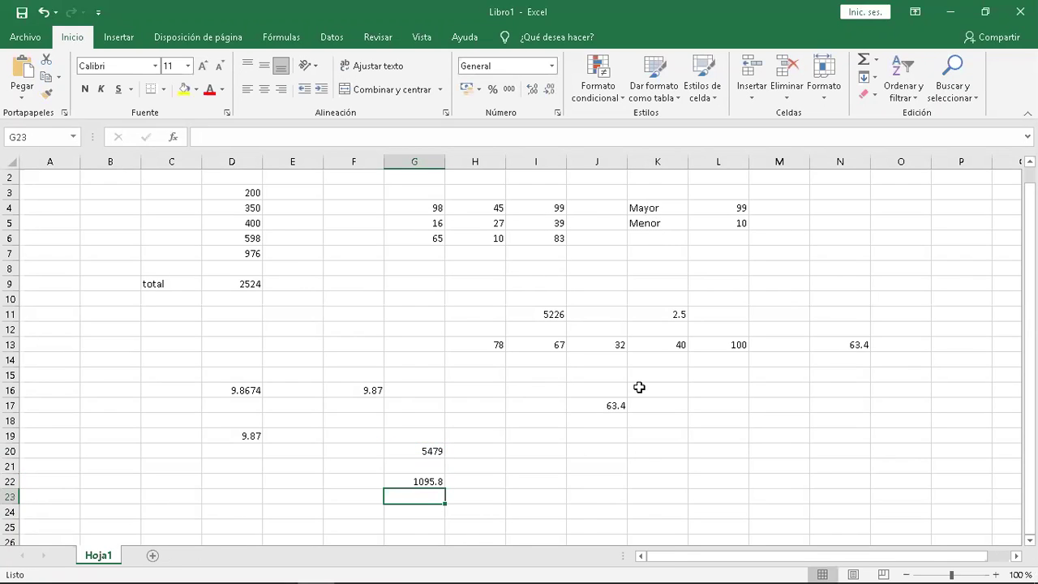
key("Up")
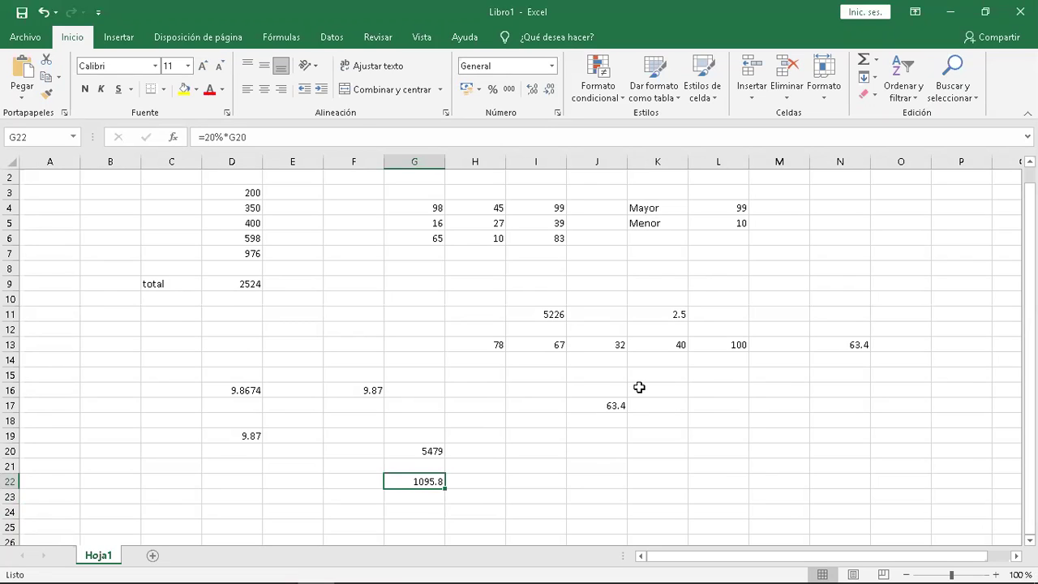
Enter =70%*G20 in I20, giving 3835.3.
key("Right")
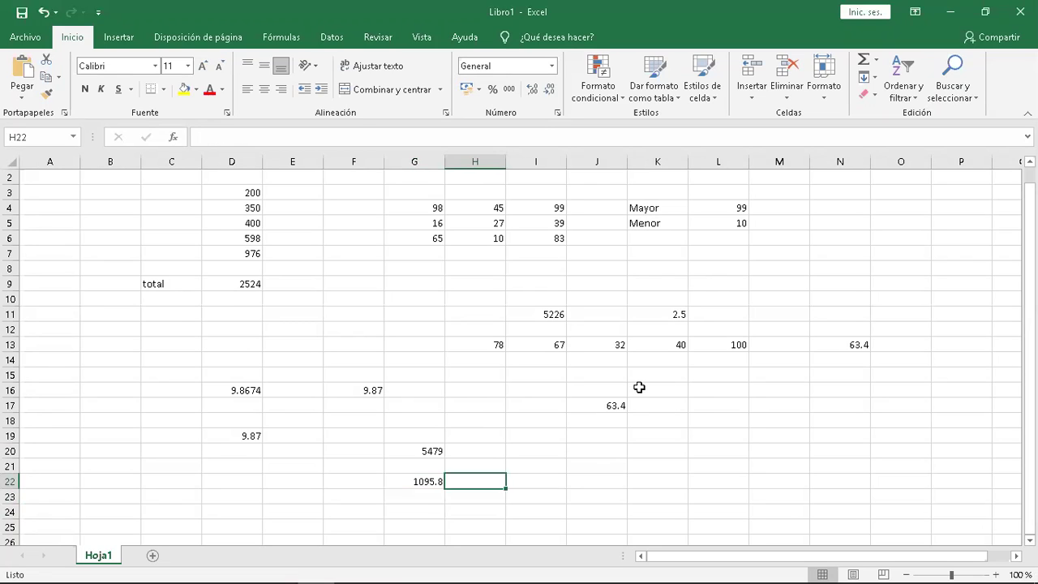
key("Right")
key("Up")
key("Up")
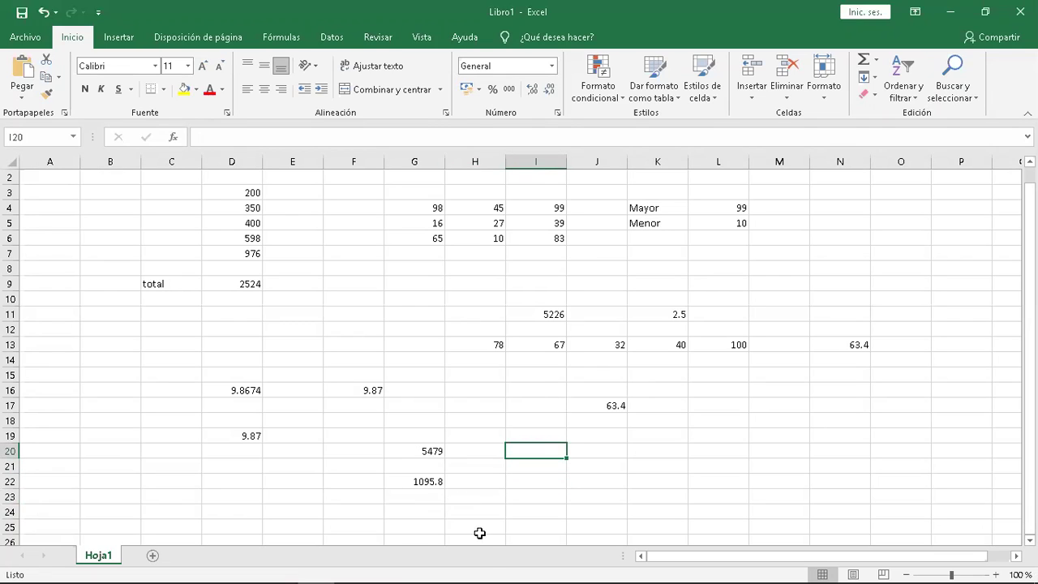
type("=70%*")
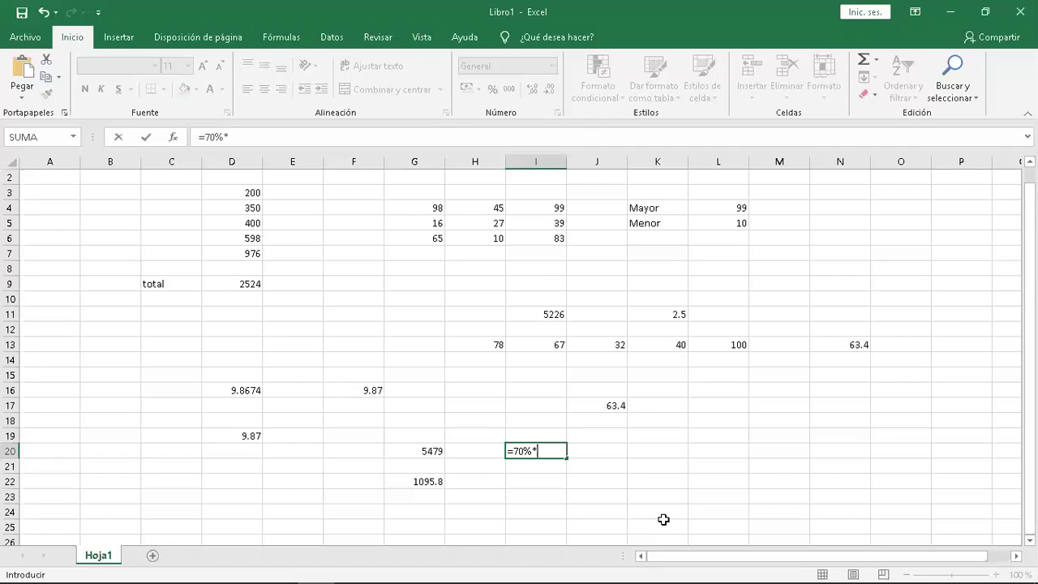
left_click(420, 448)
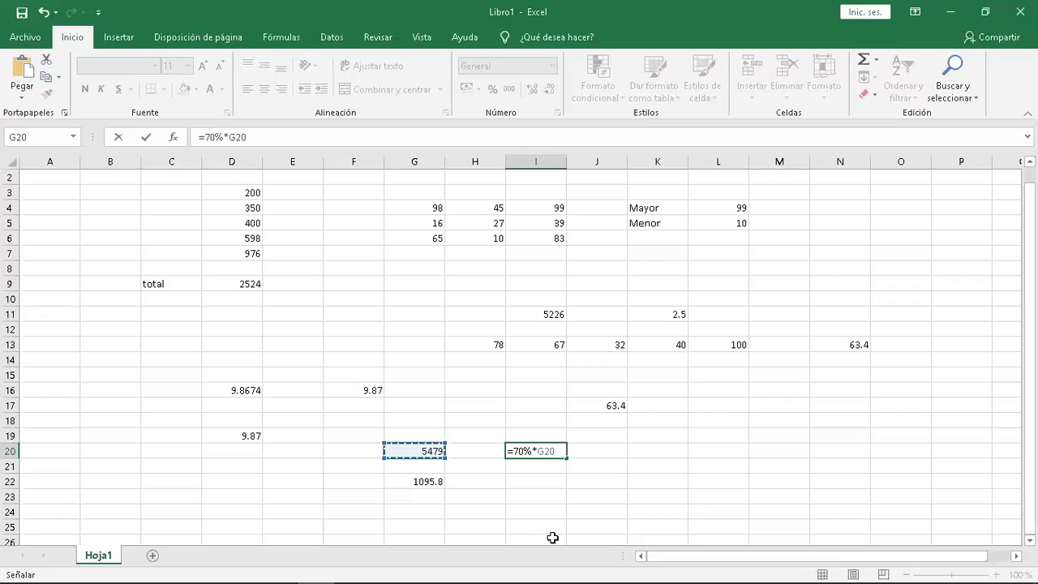
key("Return")
Step through I20, G20 and D19 to review the percentage and rounding formulas.
key("Up")
key("Left")
key("Left")
key("Right")
key("Right")
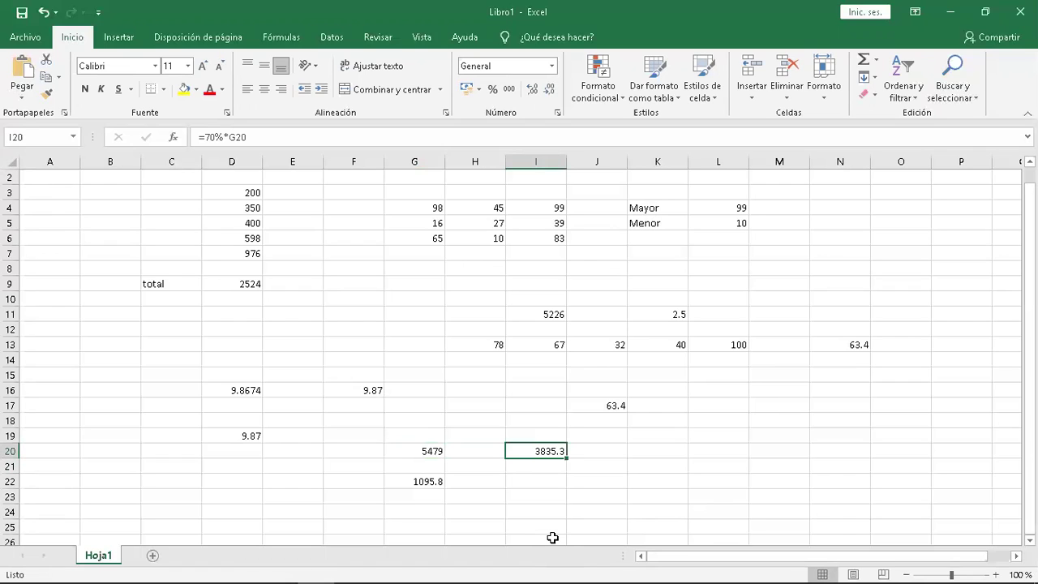
key("Left")
key("Left")
key("Down")
key("Down")
key("Up")
key("Up")
key("Left")
key("Left")
key("Left")
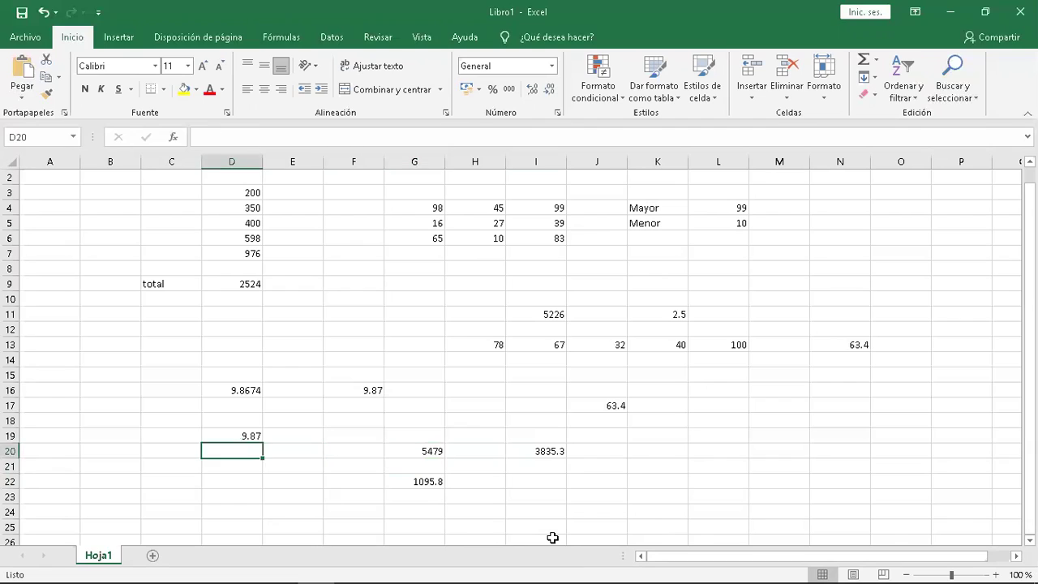
key("Up")
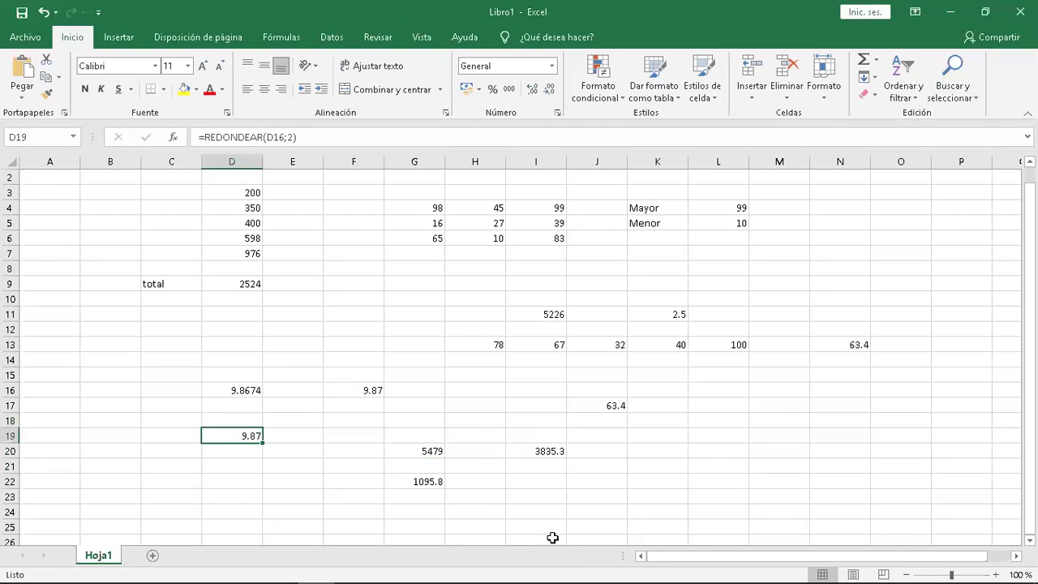
key("Right")
key("Right")
key("Right")
key("Right")
key("Right")
key("Down")
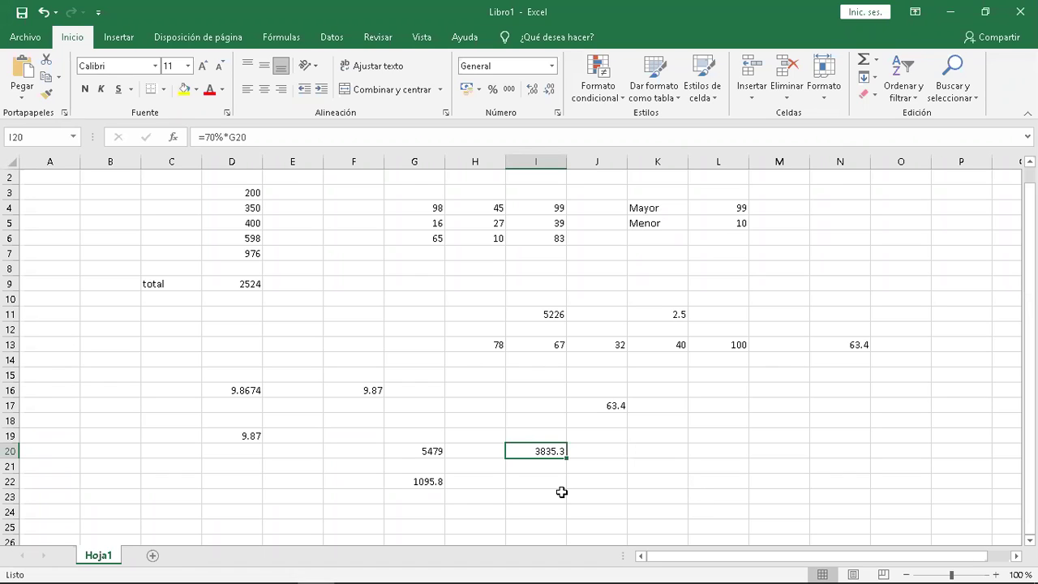
Enter 245.78965 in cell N19.
left_click(840, 435)
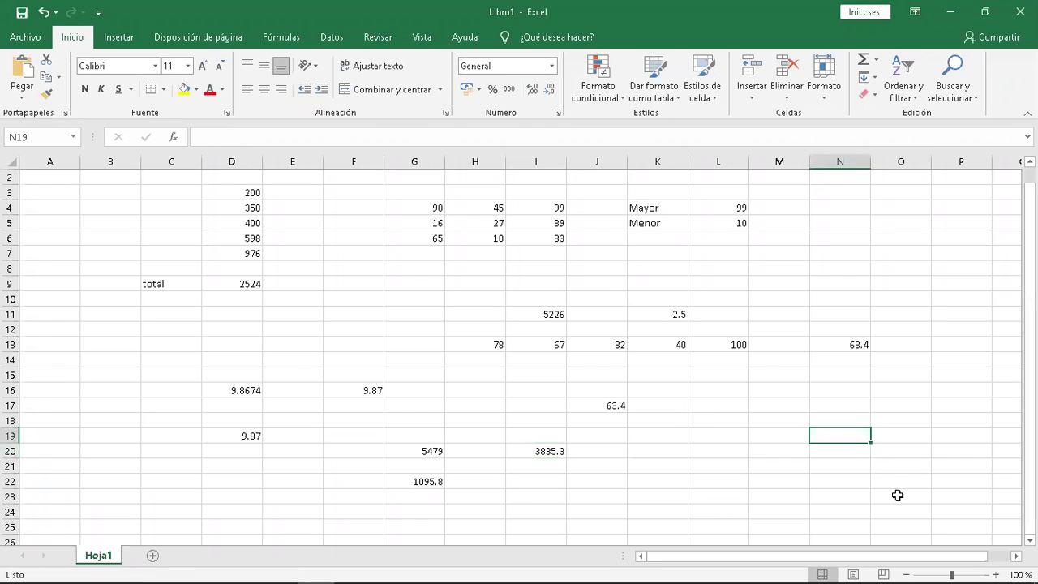
type("245.")
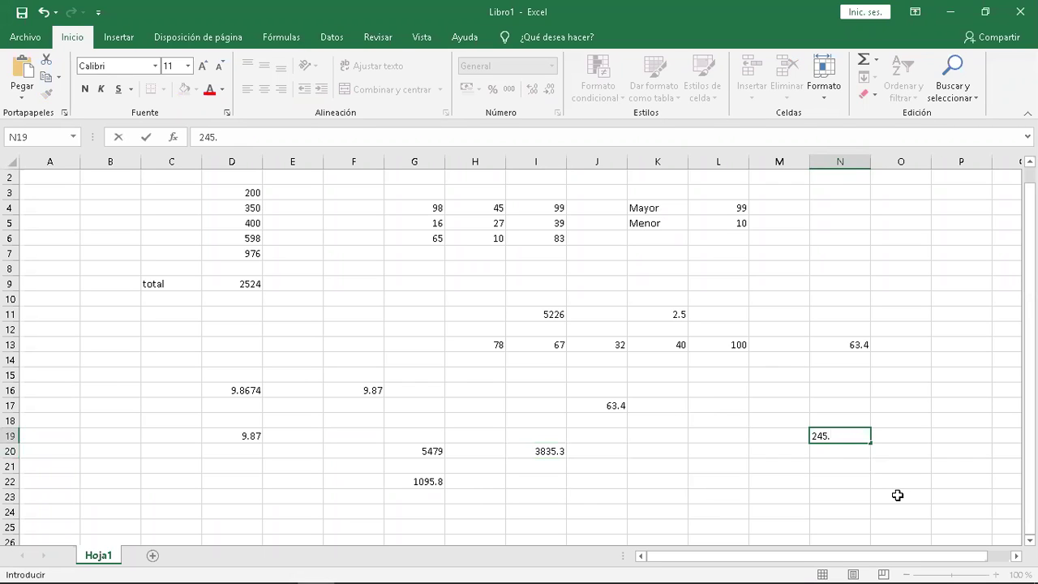
type("78965")
left_click(880, 483)
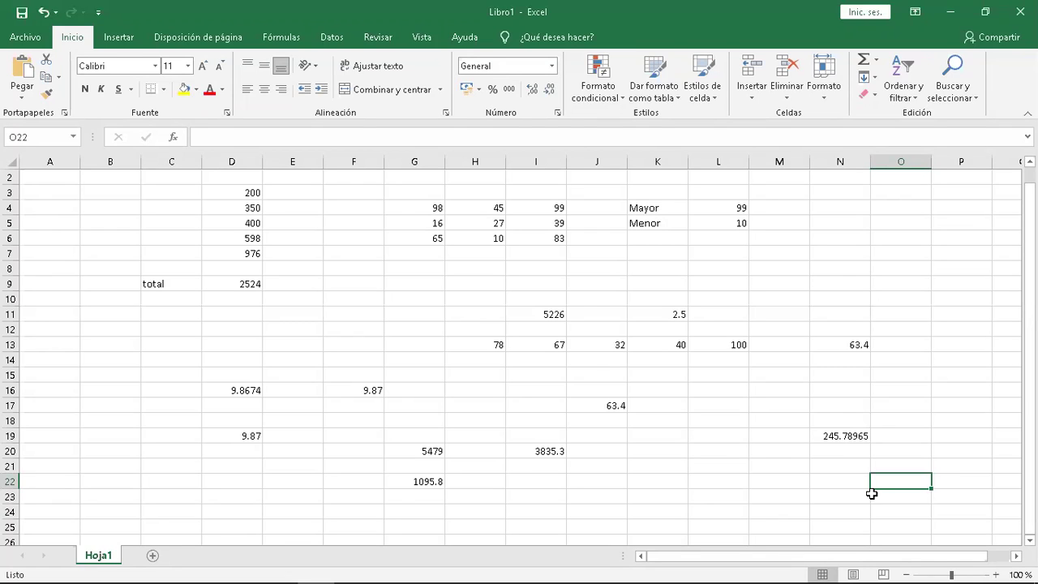
left_click(830, 467)
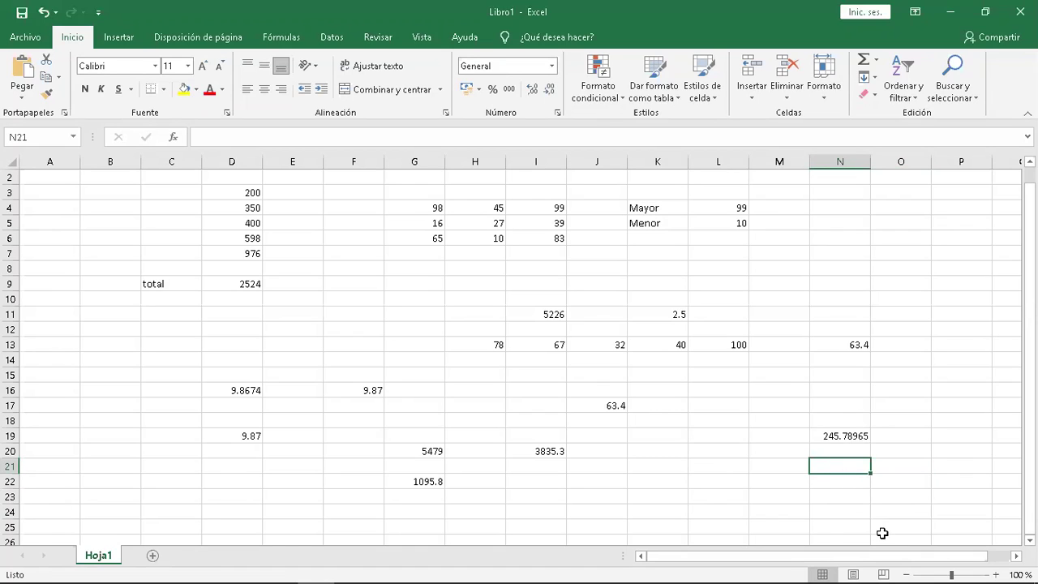
Enter =REDONDEAR(N19;2) in N21, showing 245.79.
type("=")
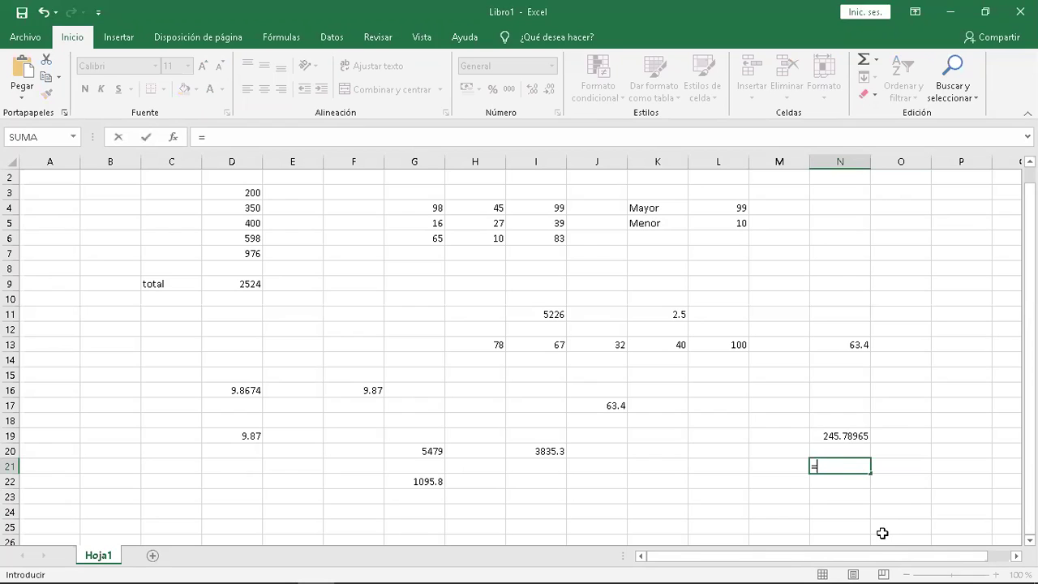
type("pro")
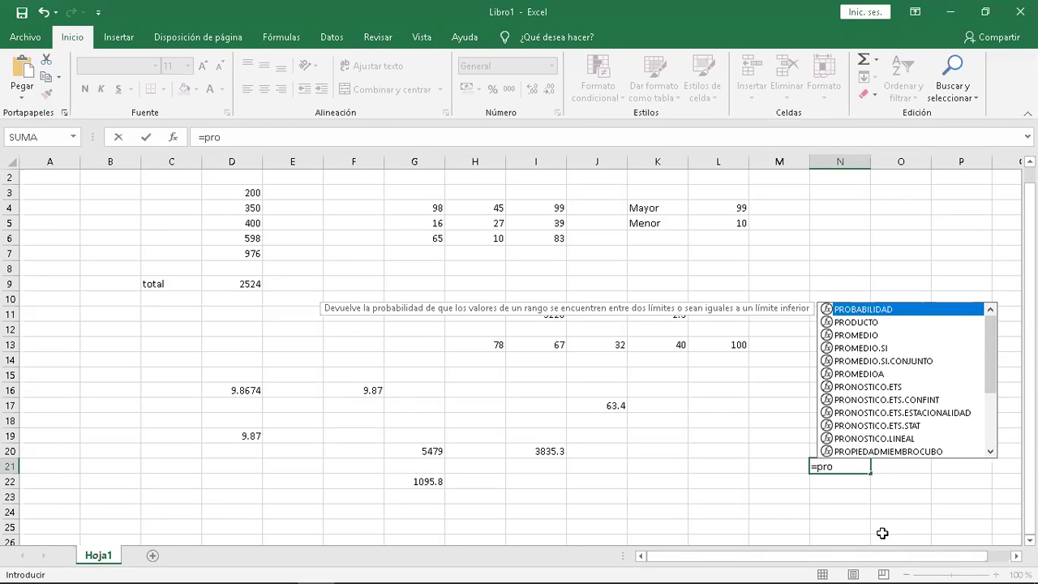
key("BackSpace")
key("BackSpace")
key("BackSpace")
type("re")
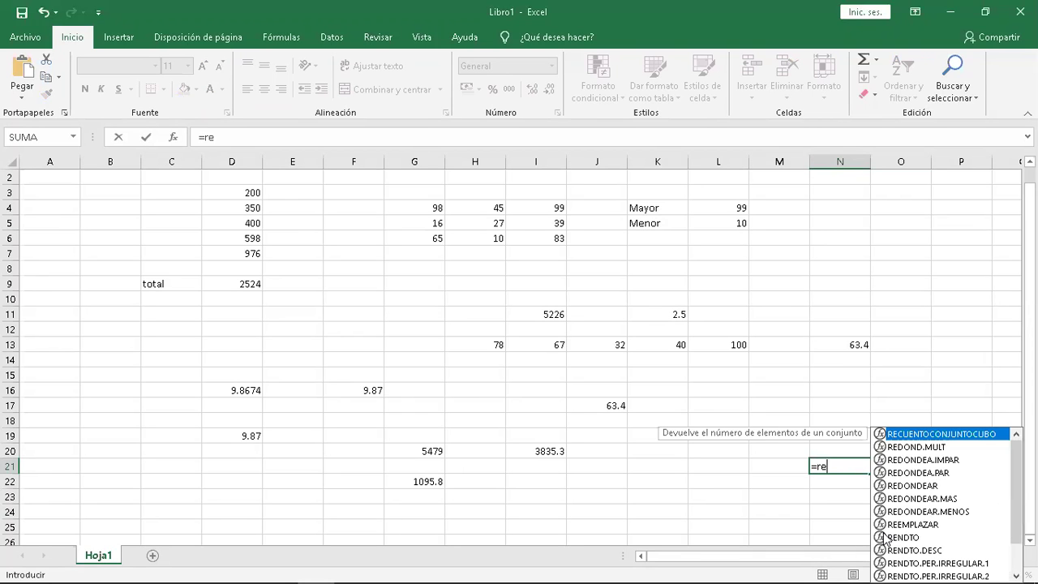
type("dond")
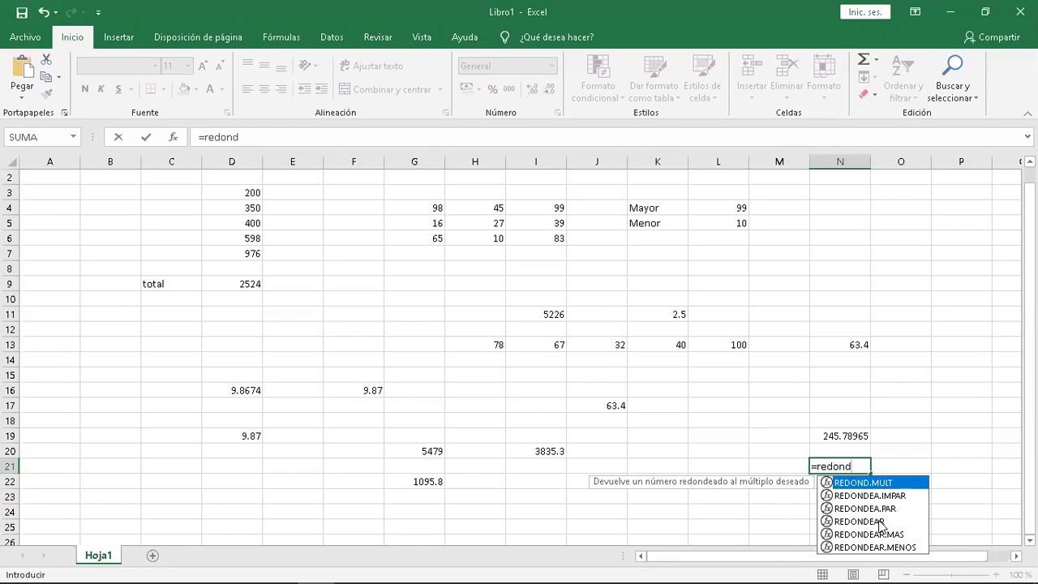
double_click(881, 523)
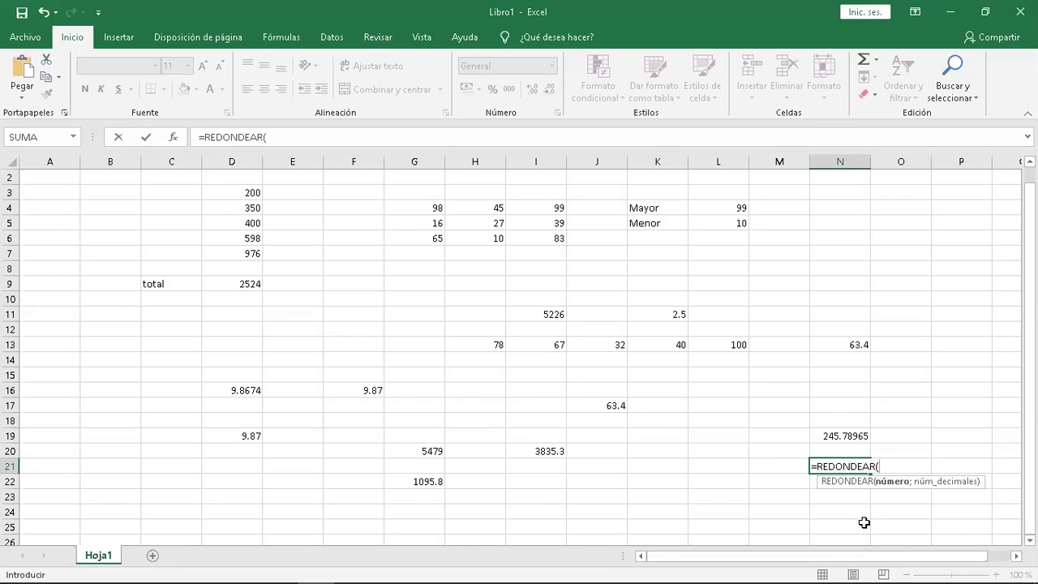
left_click(846, 437)
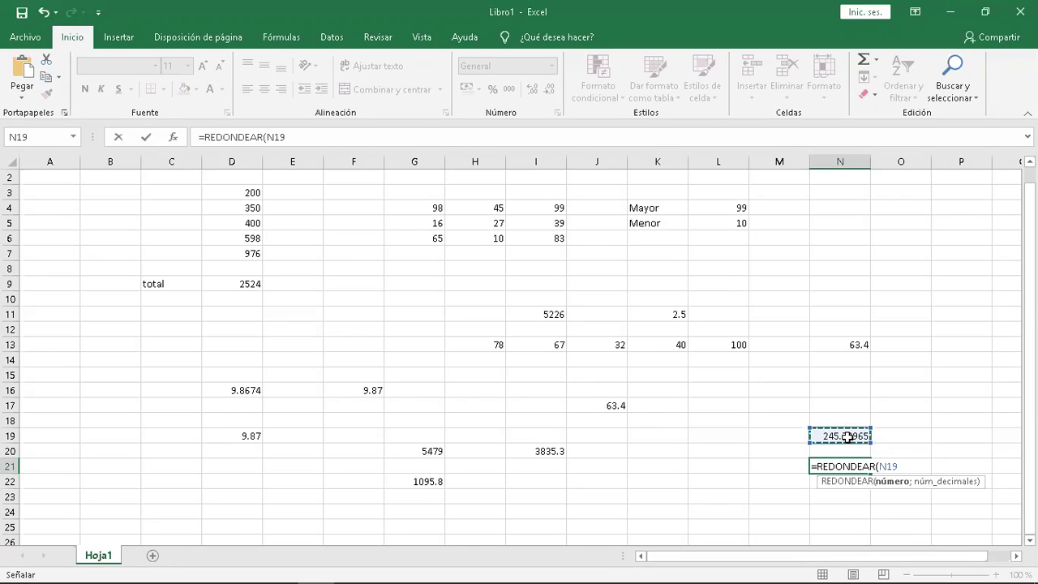
type(";")
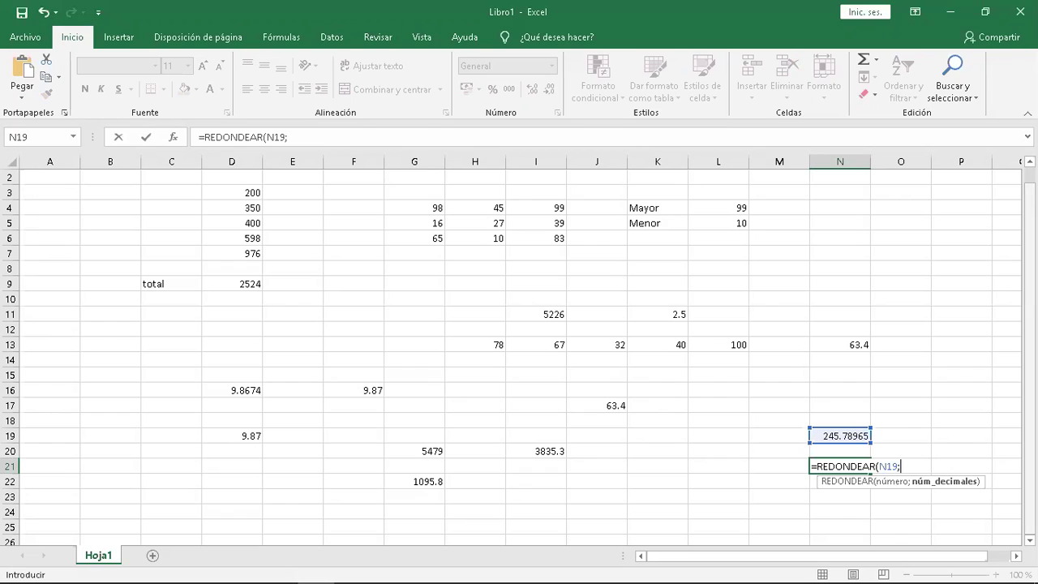
type("2")
type(")")
key("Return")
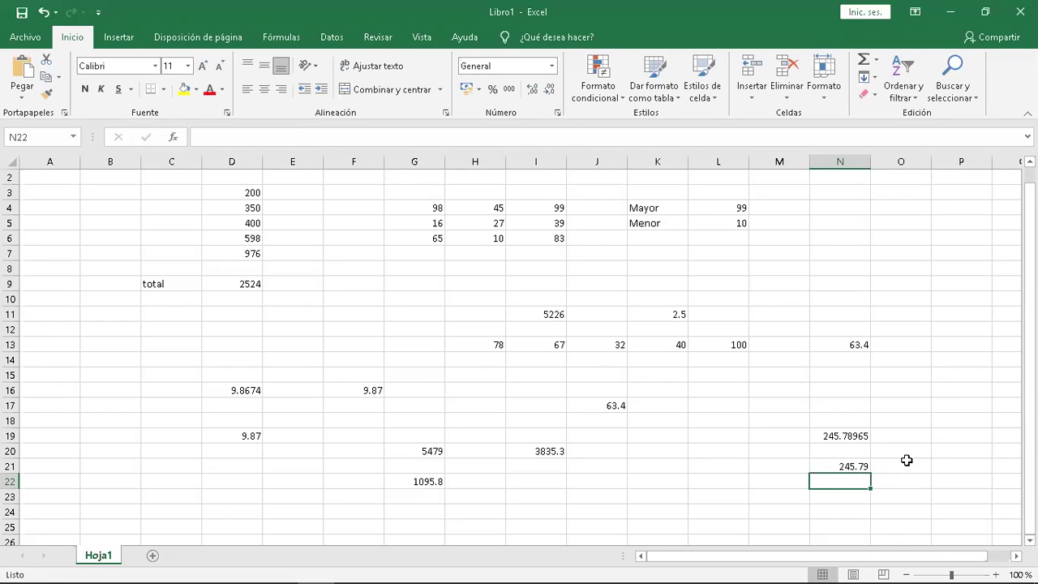
Edit N21's decimals argument from 2 to 3.
key("Up")
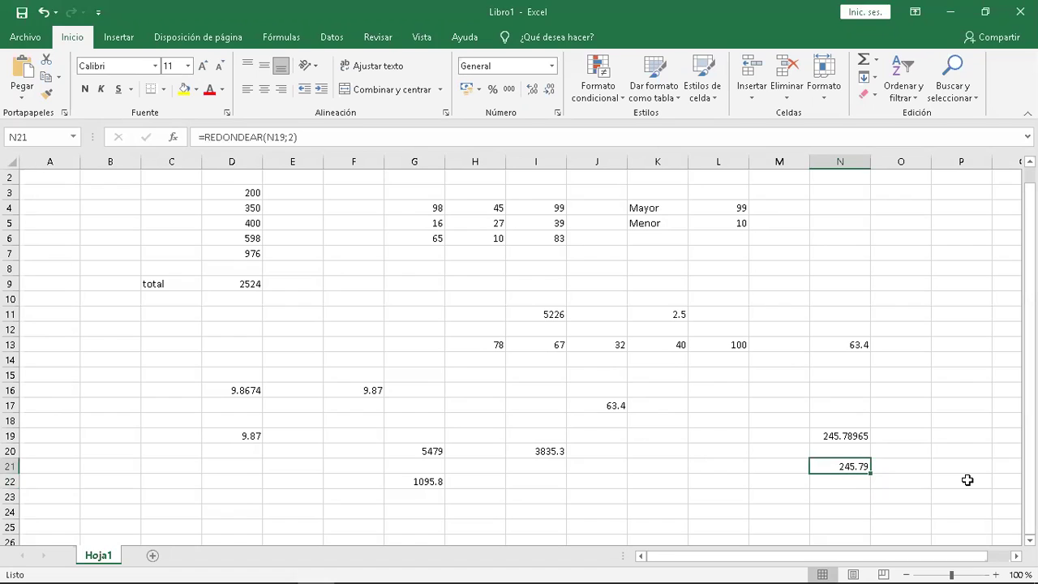
double_click(853, 465)
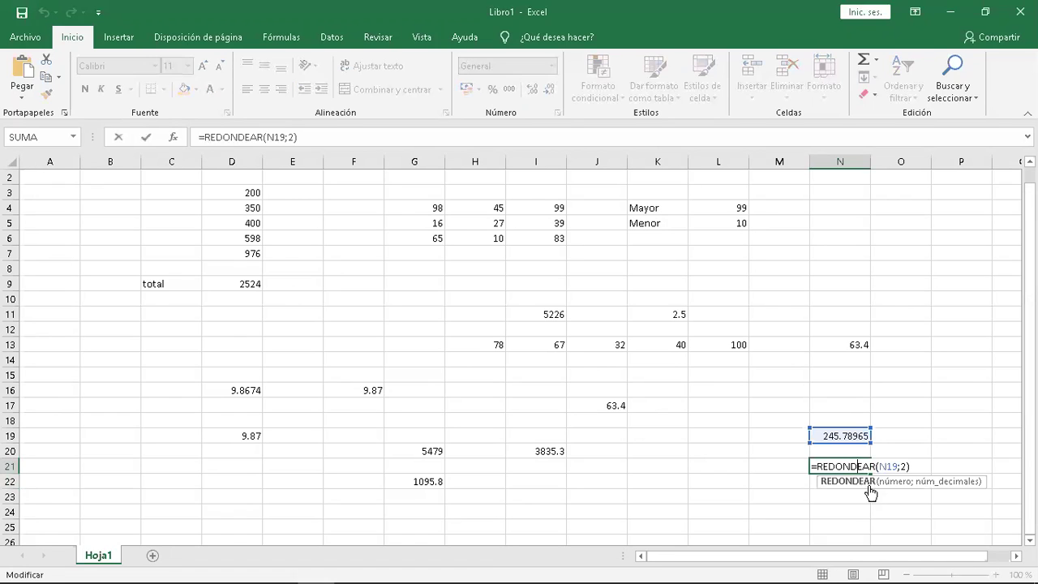
left_click(911, 465)
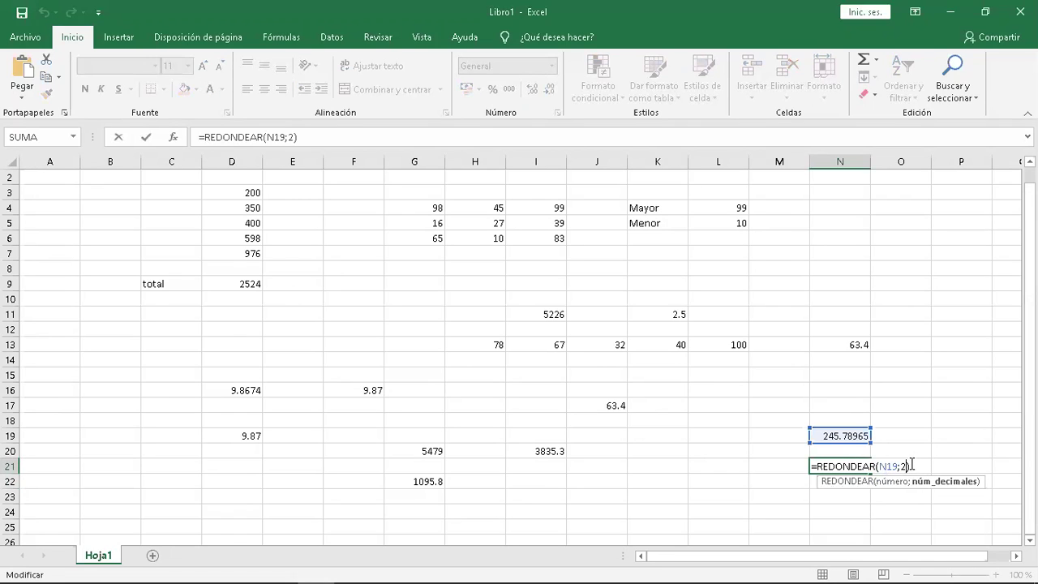
key("BackSpace")
type("3")
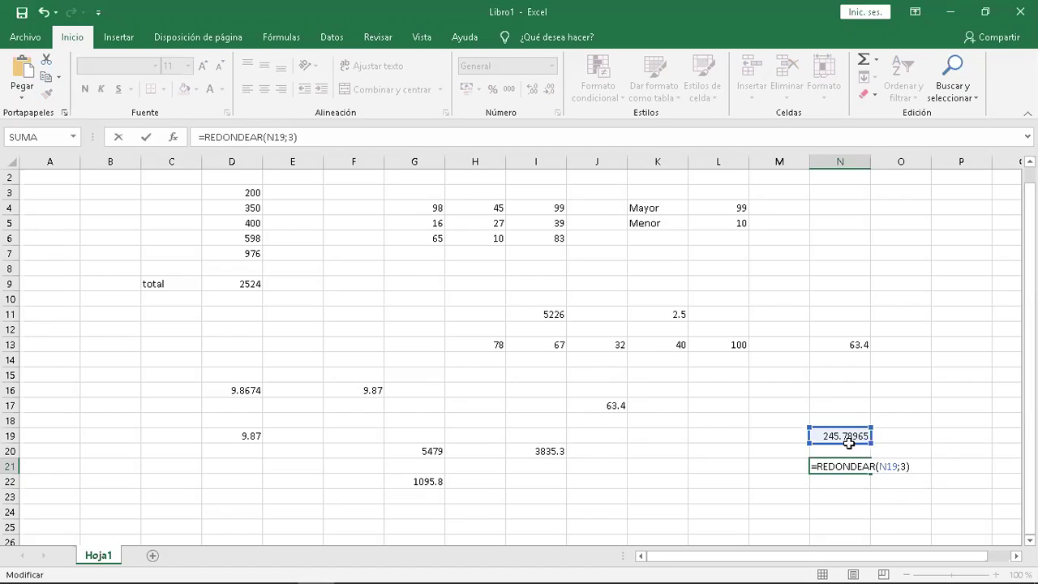
key("Return")
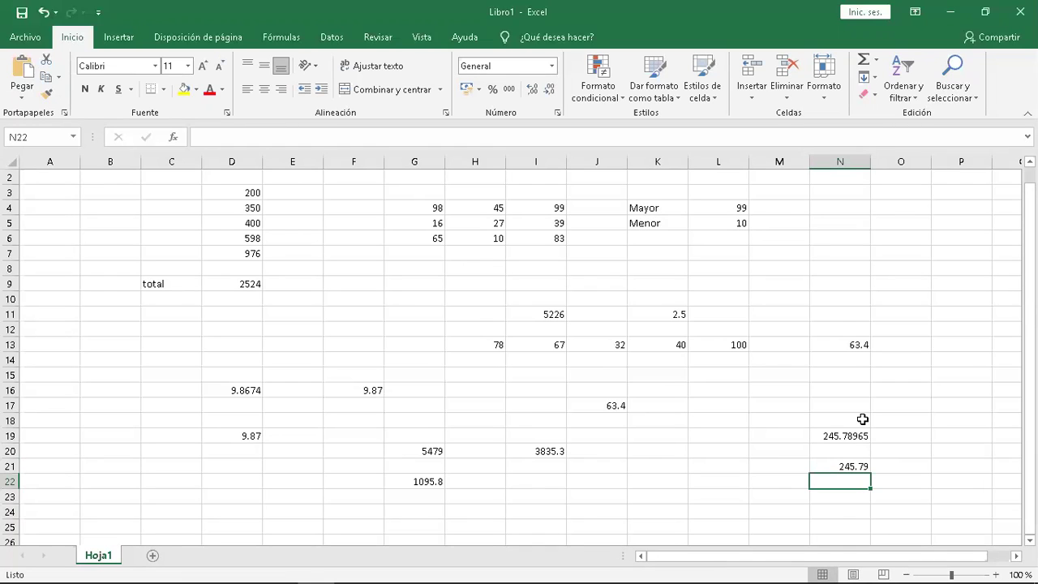
Change the number in N19 to 245.789675.
double_click(865, 435)
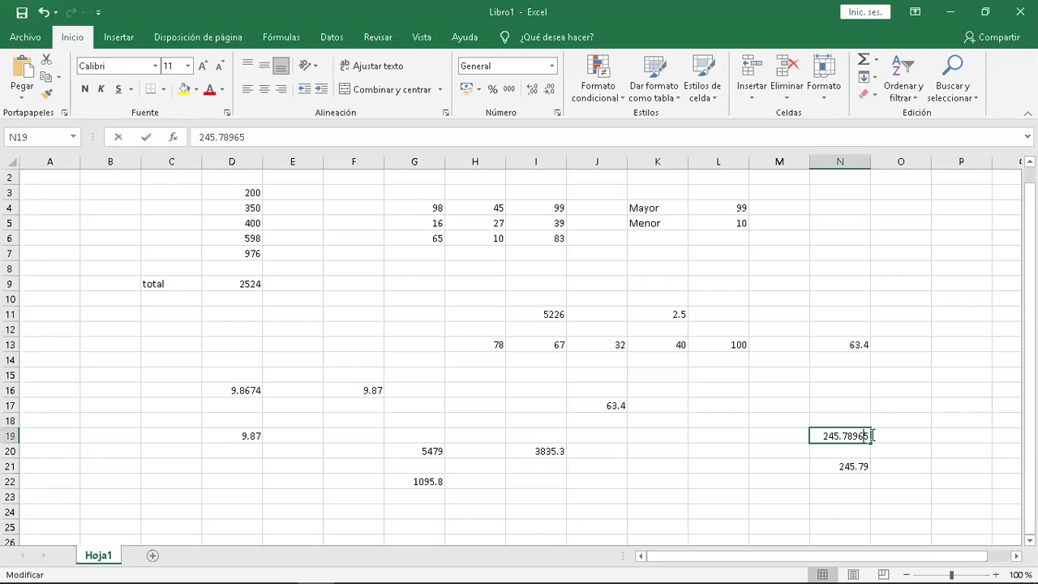
key("BackSpace")
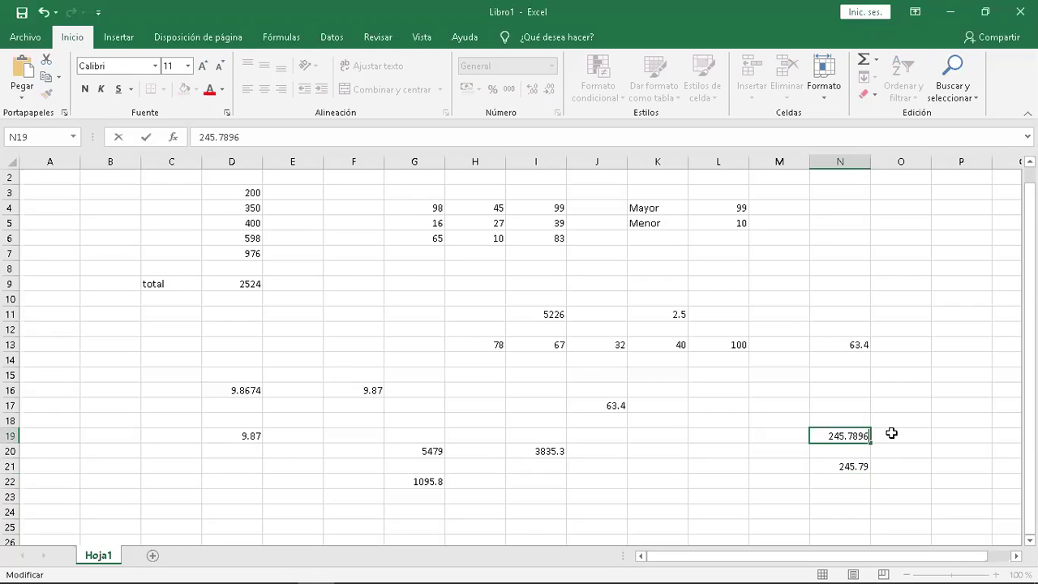
type("7")
type("5")
left_click(894, 463)
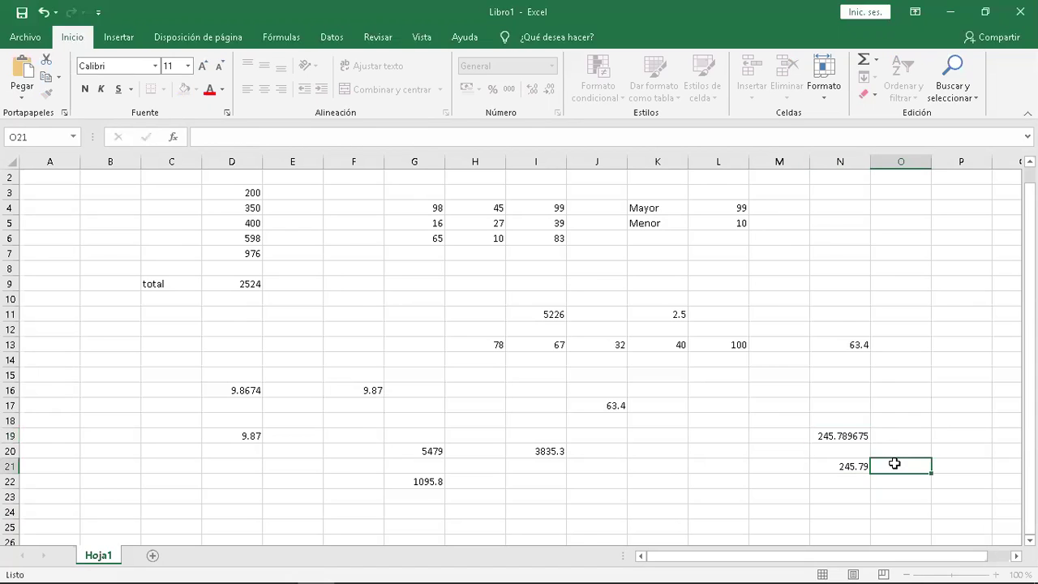
Make N21 round N19 to four decimals with =REDONDEAR(N19;4).
double_click(861, 467)
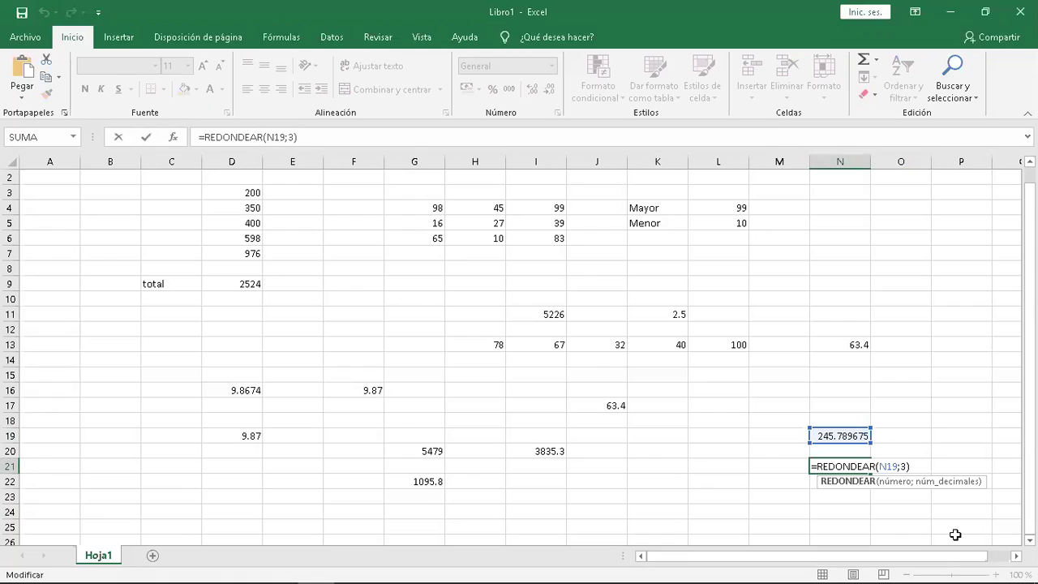
key("Right")
key("Right")
key("Right")
key("Right")
key("Delete")
type("4")
key("Return")
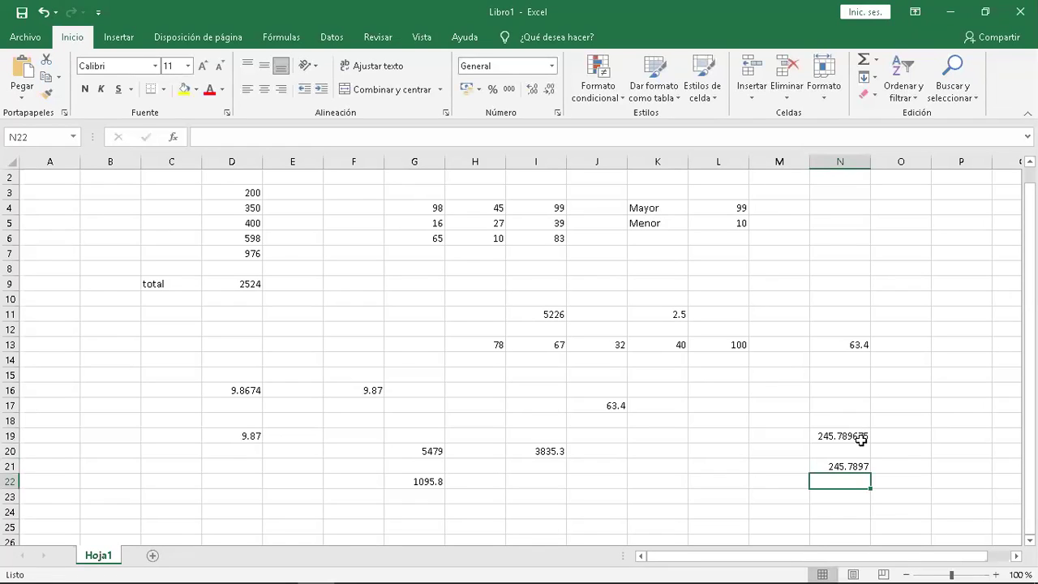
Change N19 to 245.789645 so N21 shows 245.7896.
double_click(860, 436)
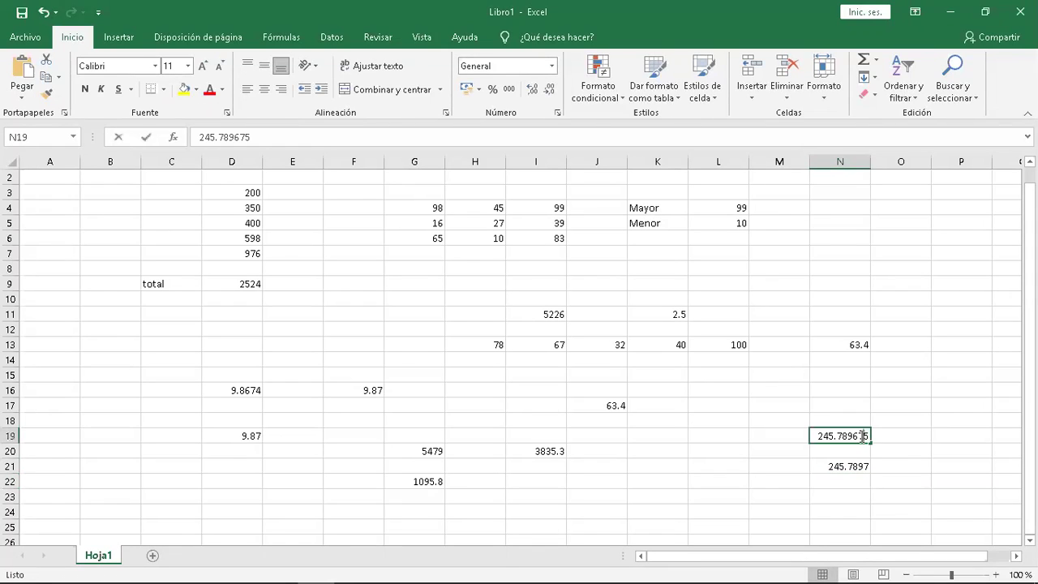
key("BackSpace")
type("4")
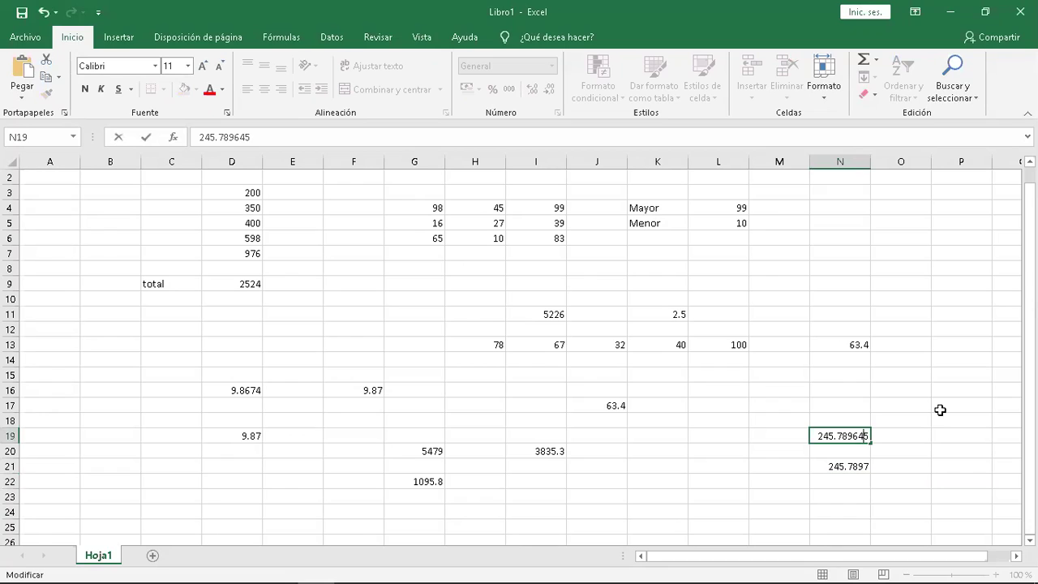
key("Return")
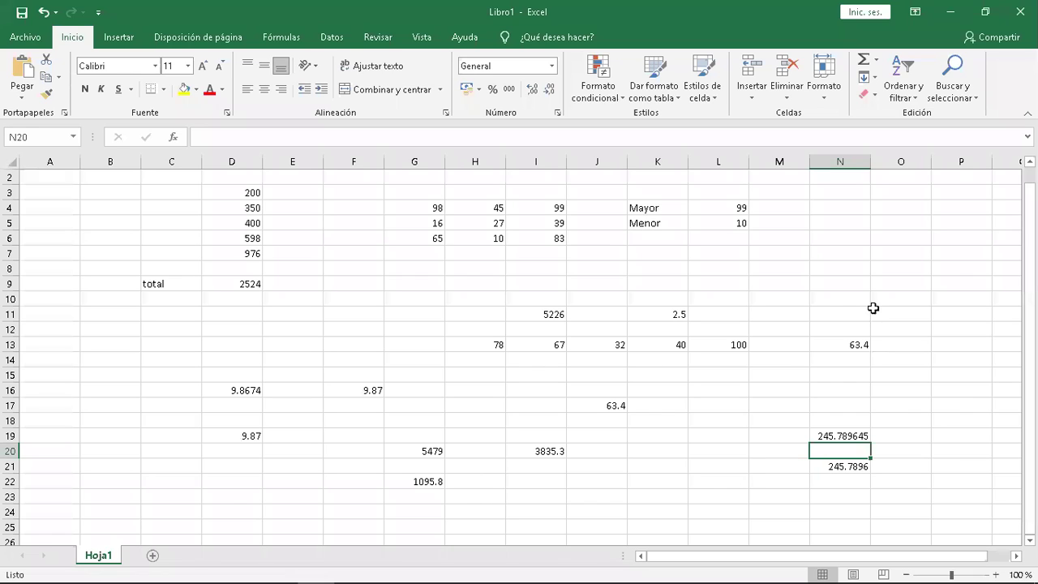
left_click(843, 206)
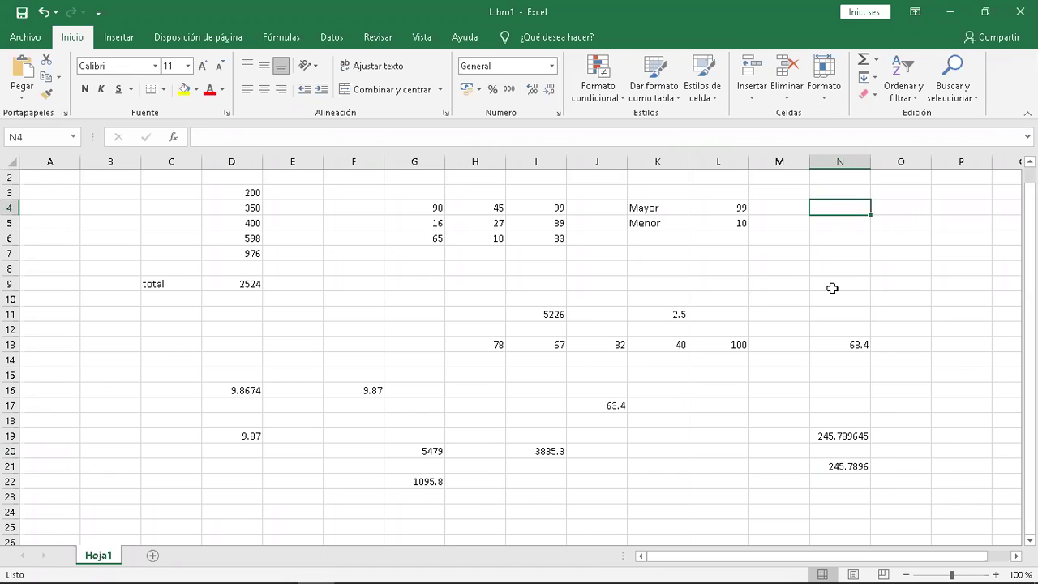
Enter 64 in N4 and 8 in O4, then clear O4 again.
type("64")
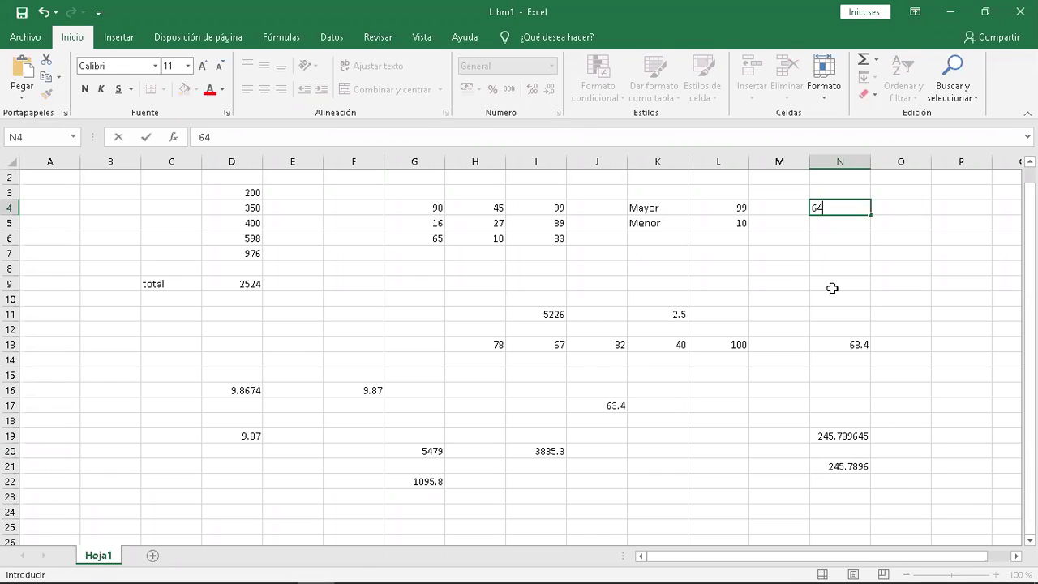
key("Tab")
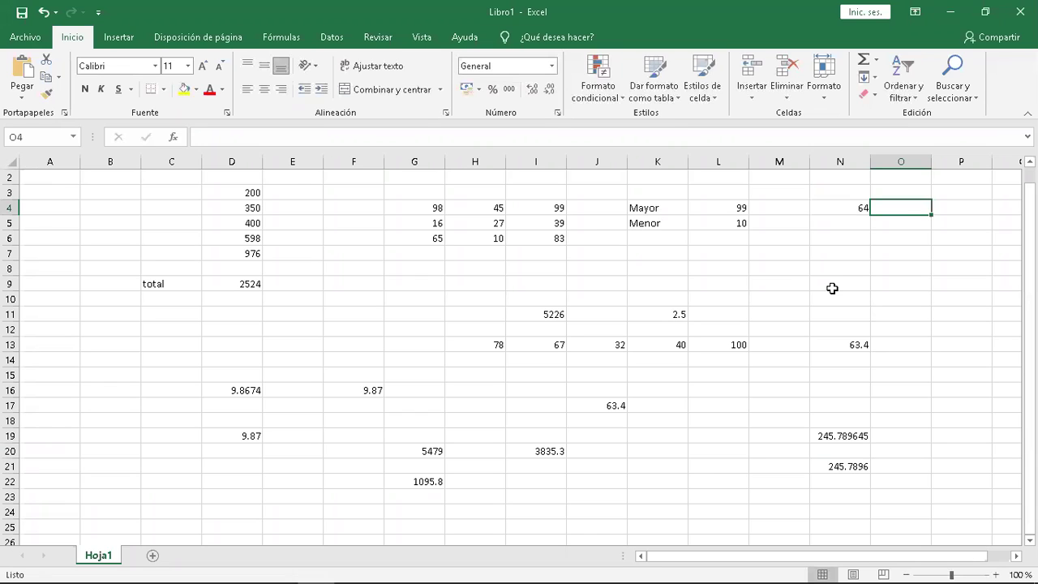
type("8")
key("Return")
key("Up")
key("Delete")
key("Left")
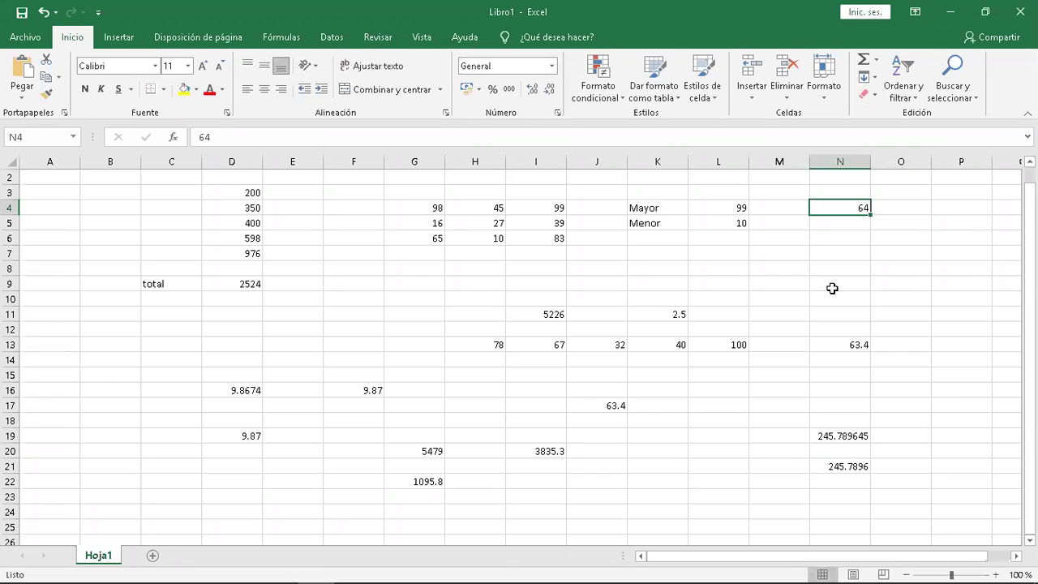
Overwrite N4 with the value 144.
type("144")
key("Return")
key("Up")
key("Right")
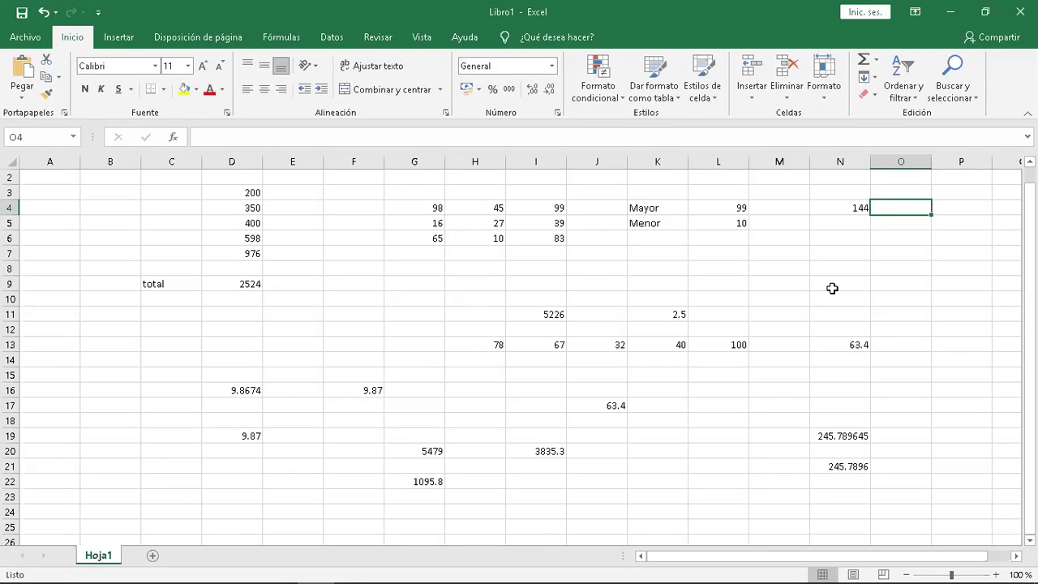
Enter 625 in cell N7.
left_click(848, 250)
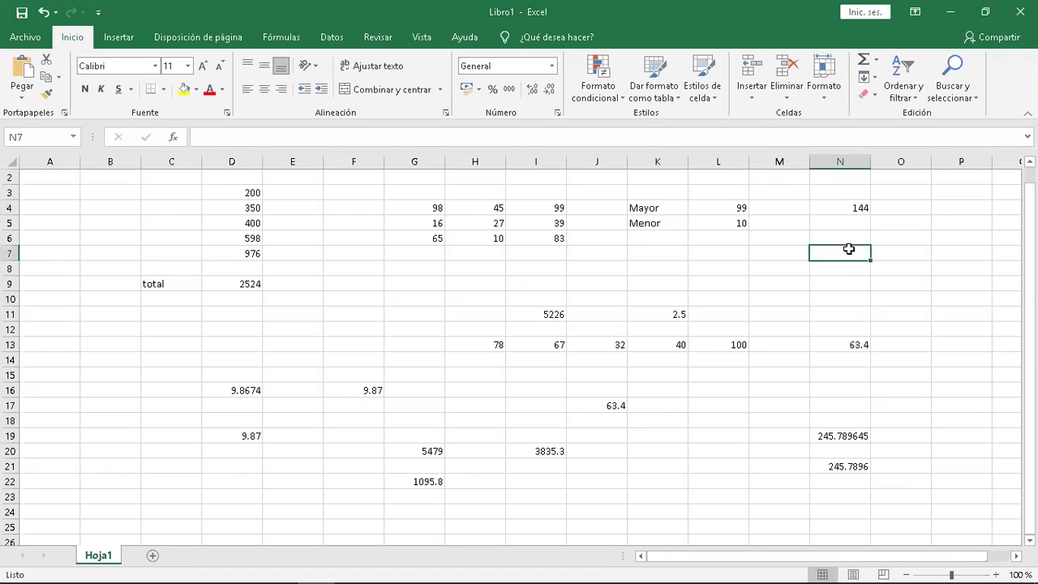
type("625")
key("ctrl+Return")
key("Right")
Compute the square root of N7 in O7 with =RAIZ(N7), giving 25.
type("=")
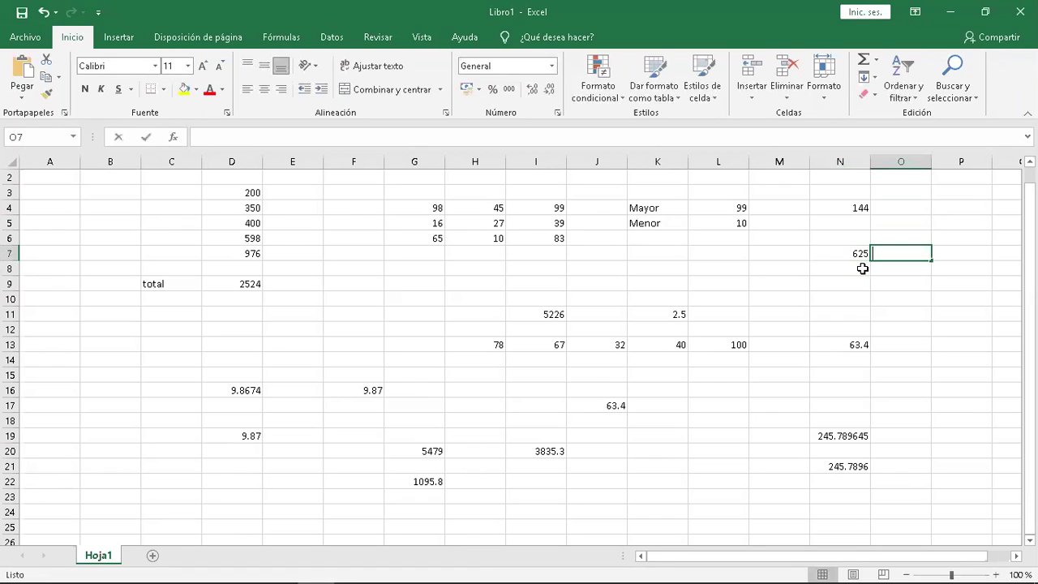
type("raiz")
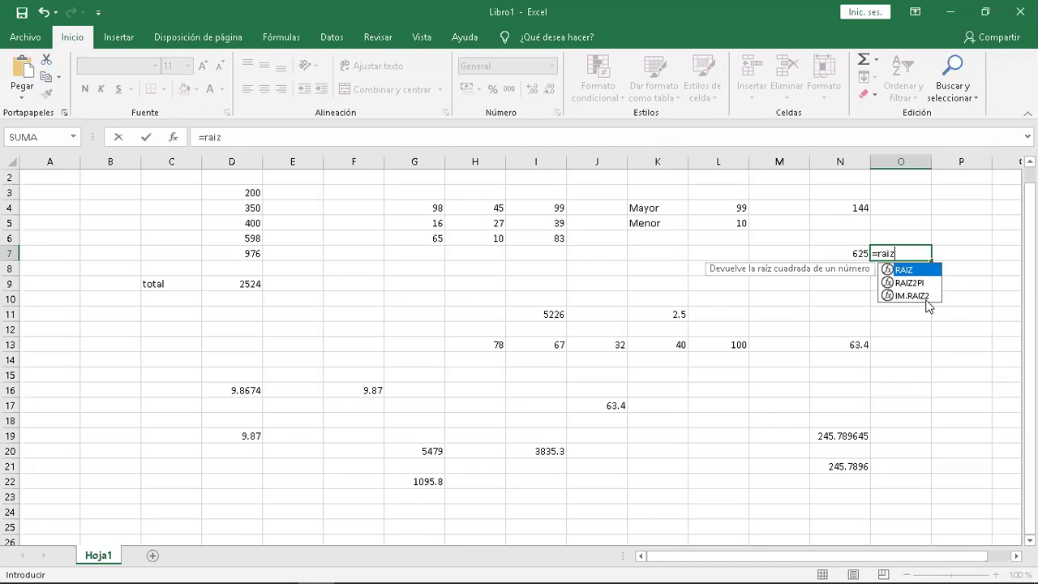
double_click(909, 275)
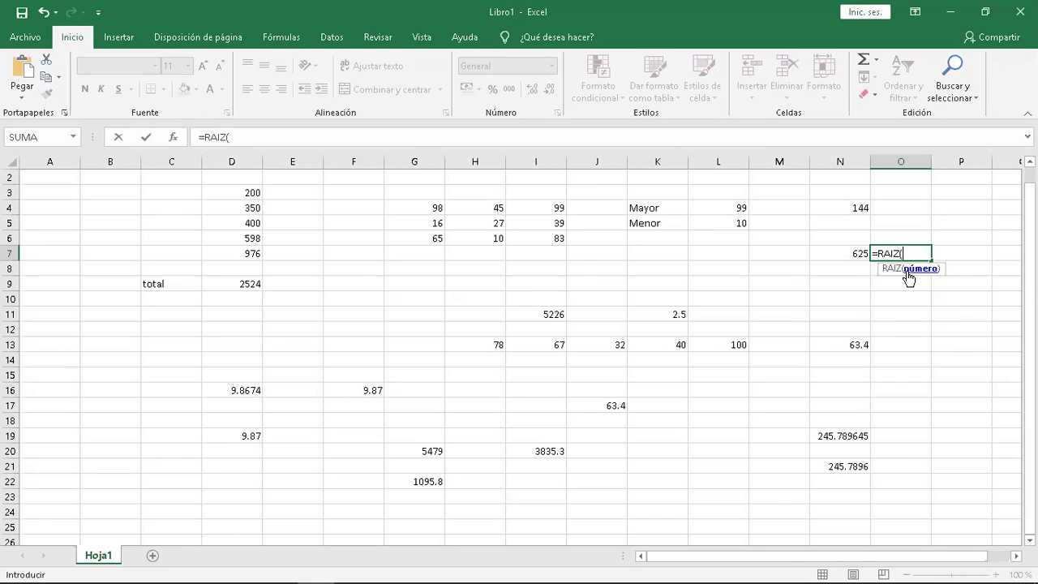
left_click(857, 253)
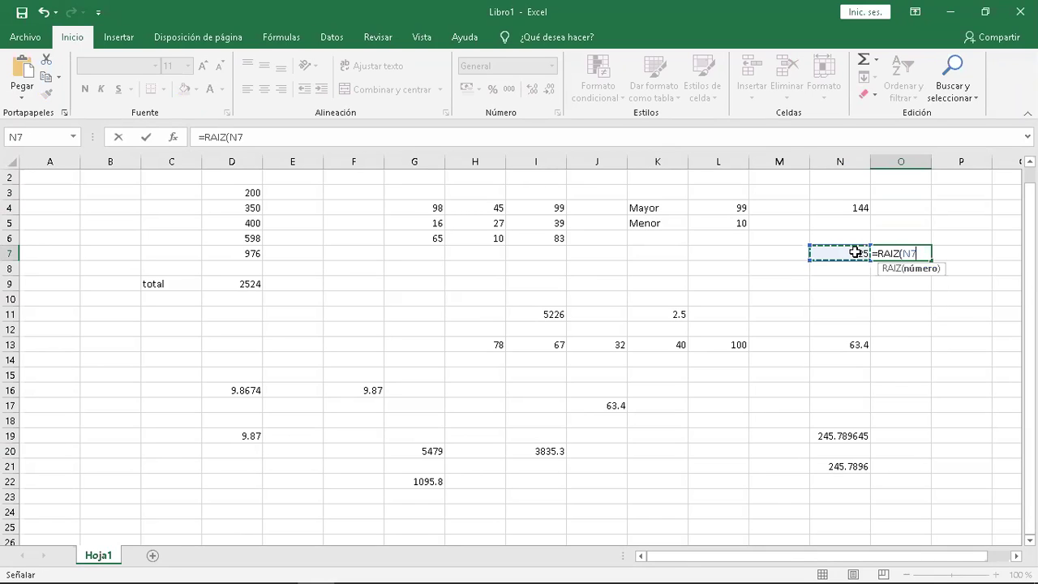
type(")")
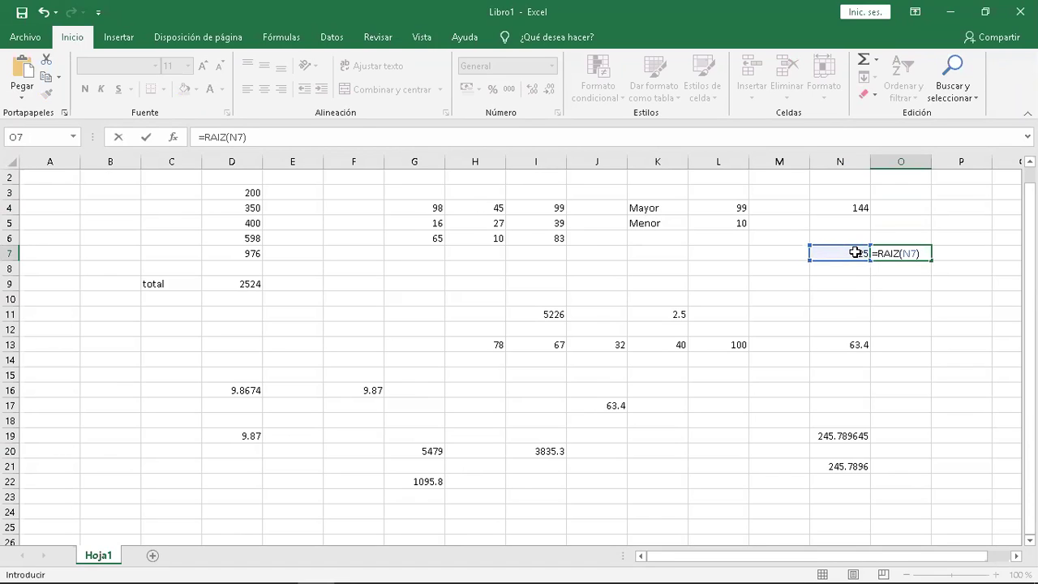
key("Return")
Move between N7 and O7 to compare 625 with its square root 25.
key("Up")
key("Down")
key("Up")
key("Down")
key("Up")
key("Left")
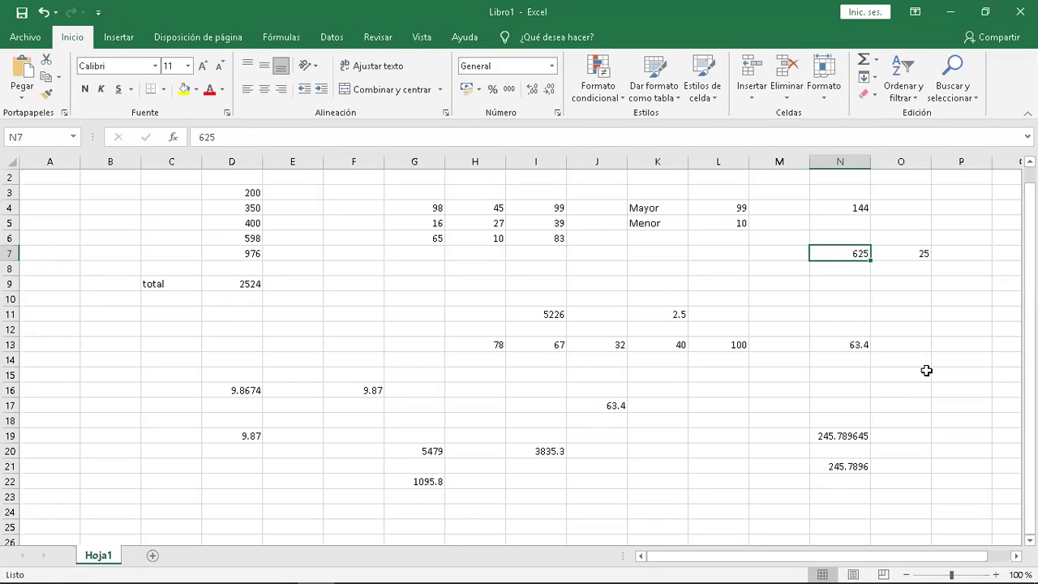
key("Left")
key("Left")
key("Right")
key("Right")
key("Right")
key("Left")
key("Right")
key("Right")
key("Left")
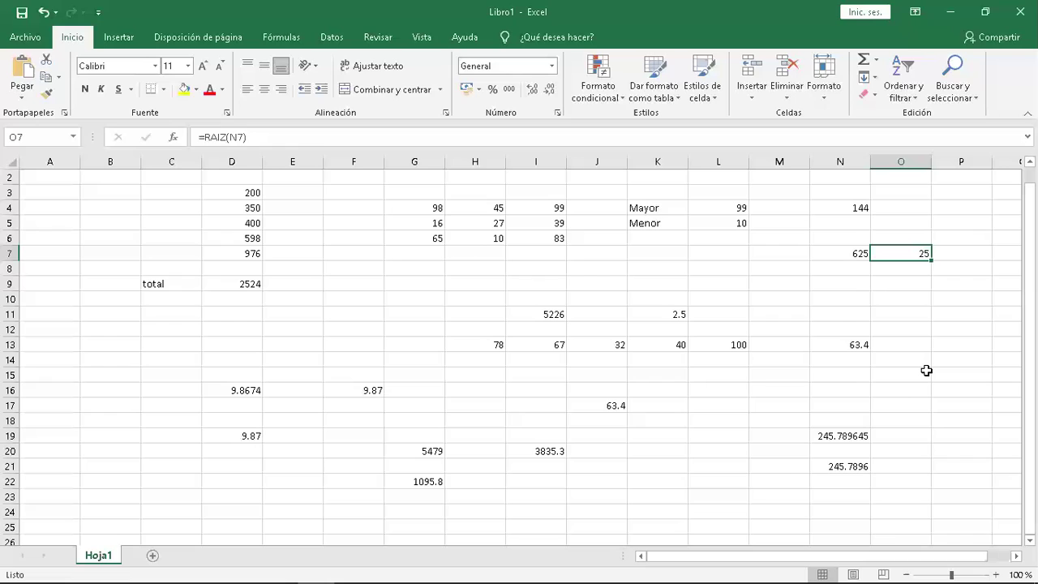
Enter 1728 in cell N9.
key("Down")
key("Left")
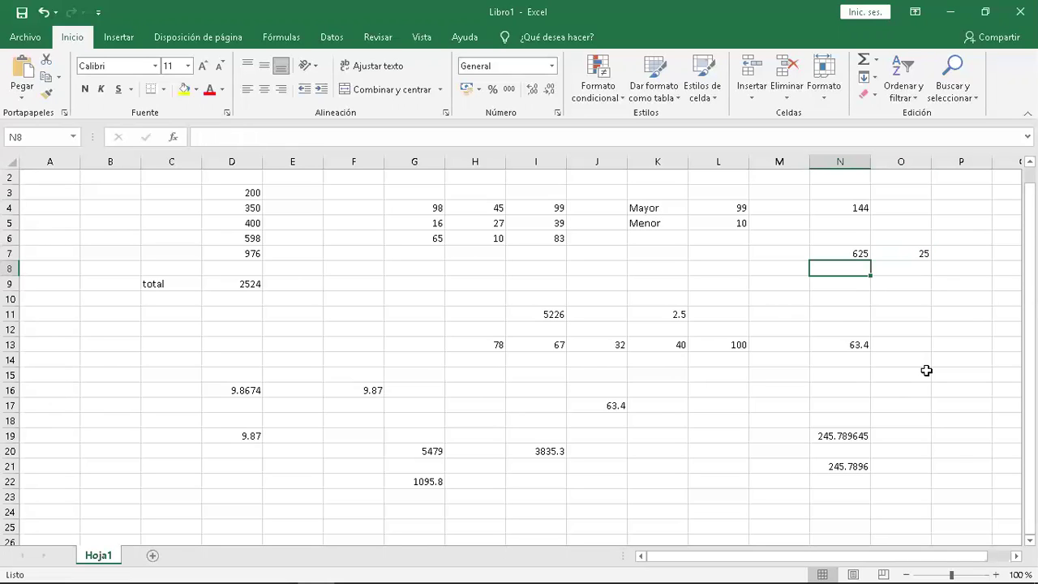
key("Down")
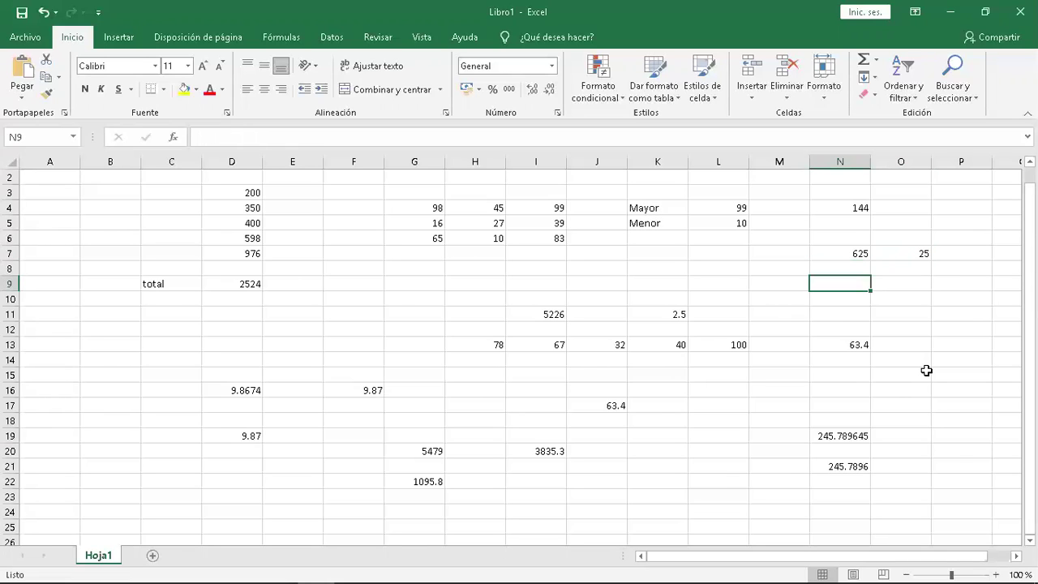
type("17")
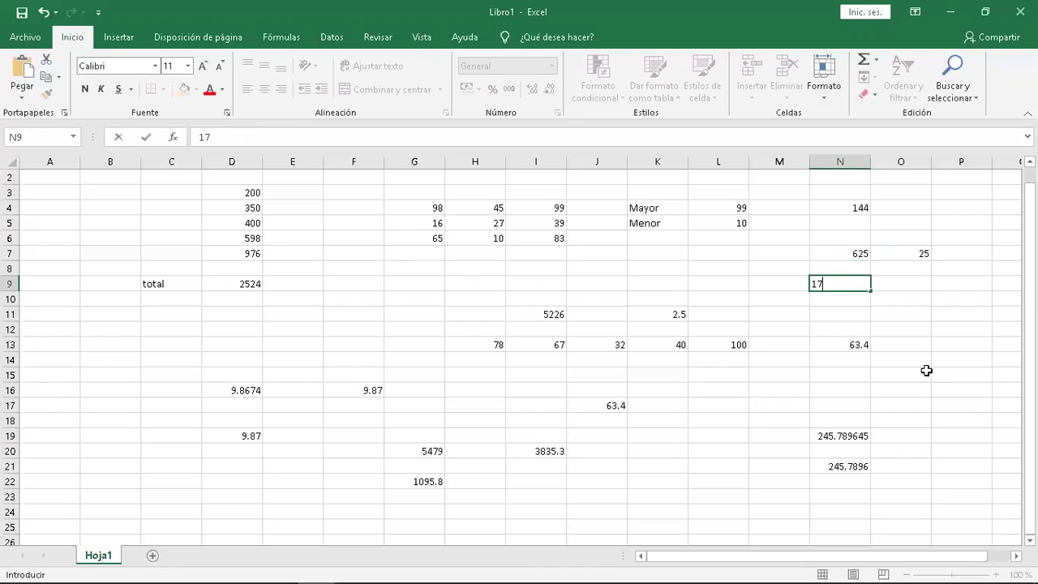
type("28")
key("Return")
key("Up")
key("Right")
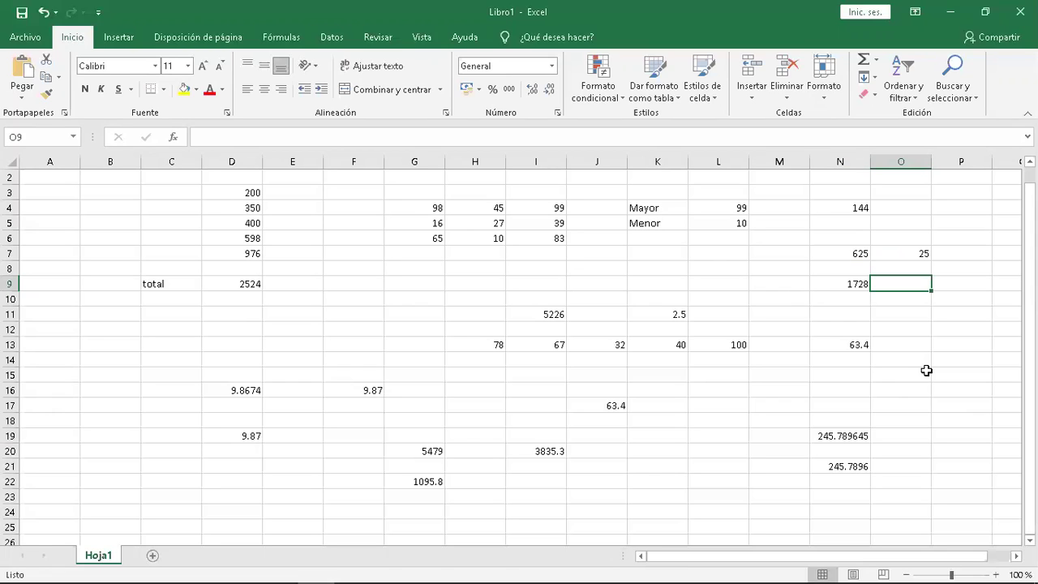
Enter =N9^(1/3) in O9, accepting Excel's suggested correction, to get 12.
type("=")
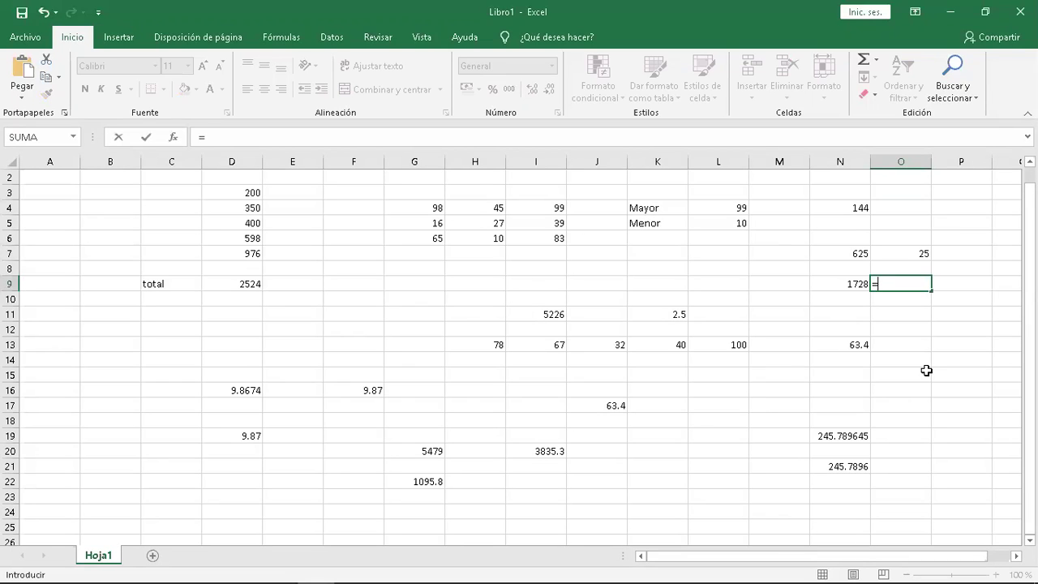
left_click(850, 284)
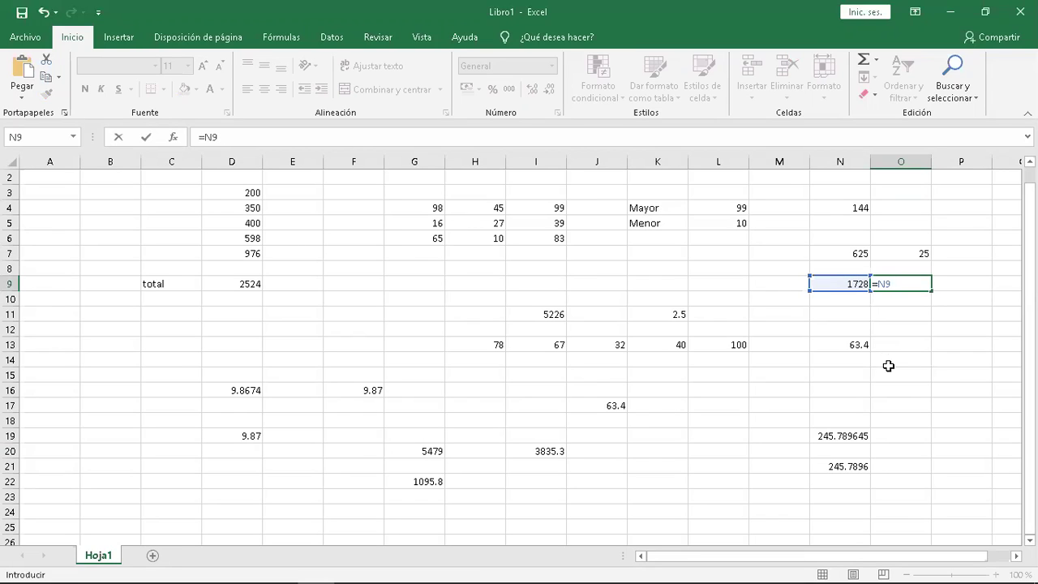
type("%")
key("BackSpace")
type("!")
key("BackSpace")
key("super+space")
type("1/3")
key("BackSpace")
key("BackSpace")
type("/")
type("3")
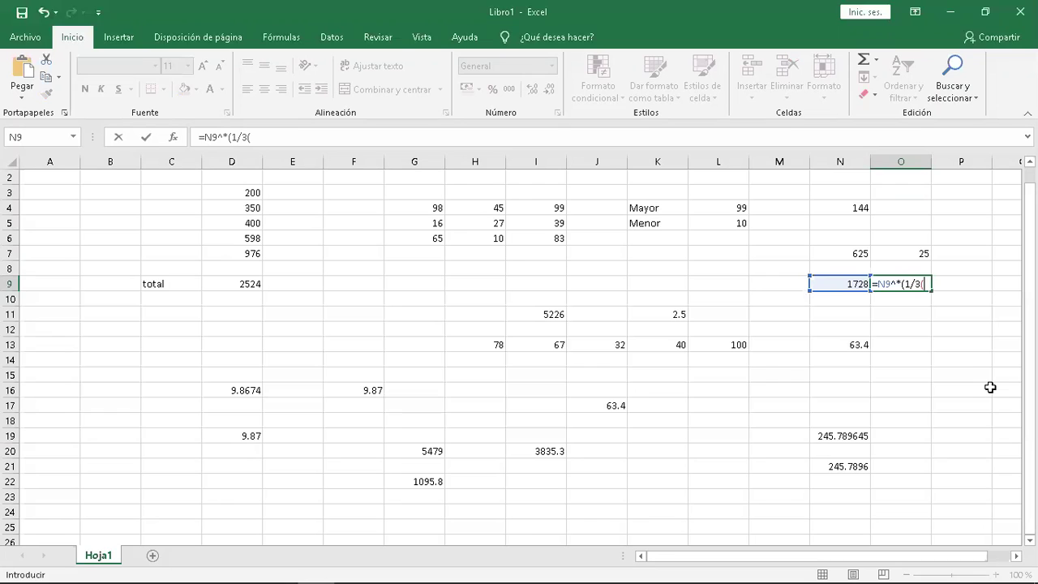
type(")")
key("Return")
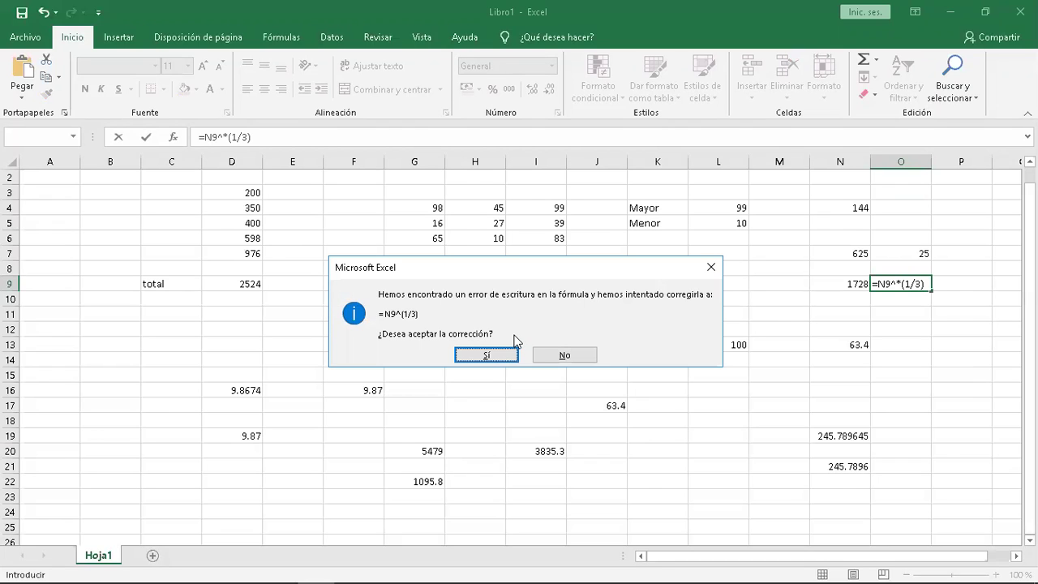
left_click(490, 353)
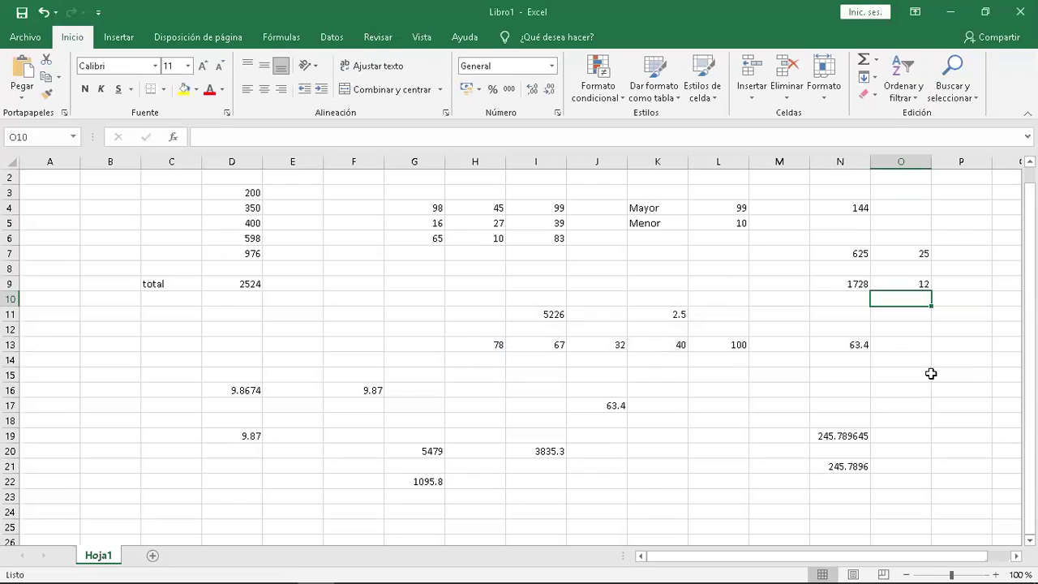
Step between N9 and O9 to compare 1728 with its cube root 12.
key("Up")
key("Left")
key("Right")
key("Left")
key("Right")
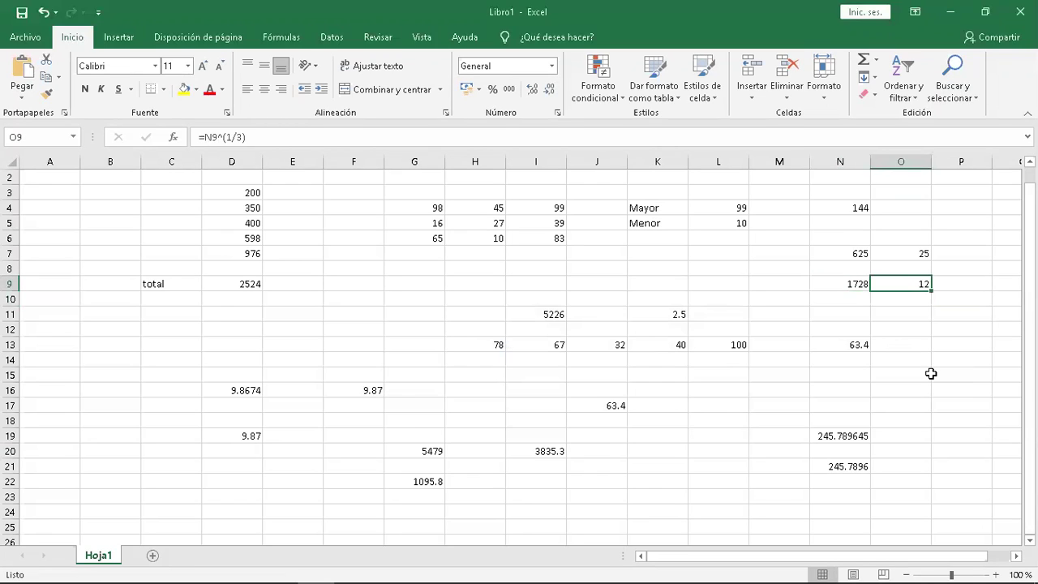
key("Left")
key("Right")
key("Down")
key("Down")
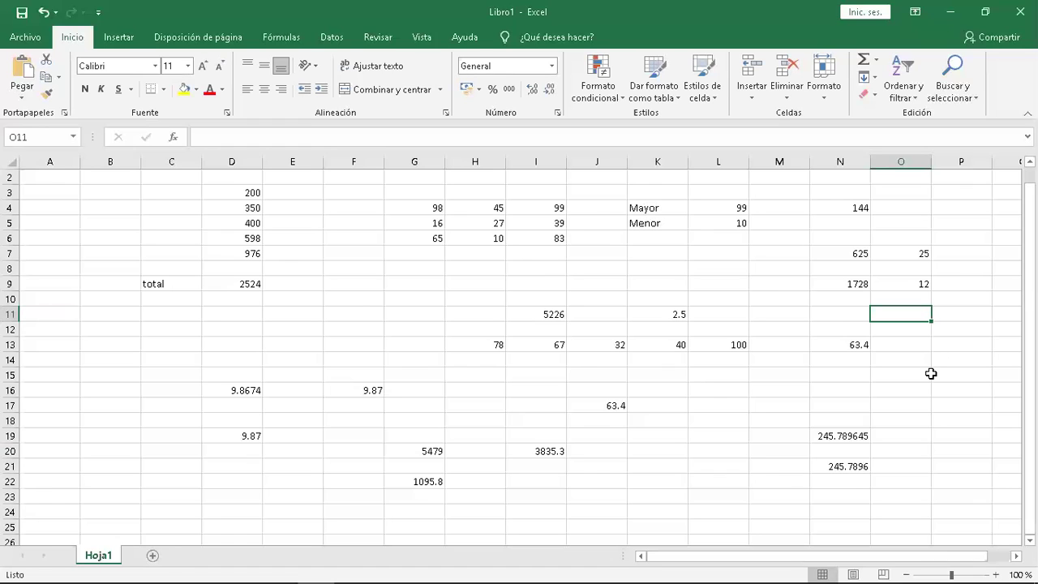
left_click(855, 284)
key("Right")
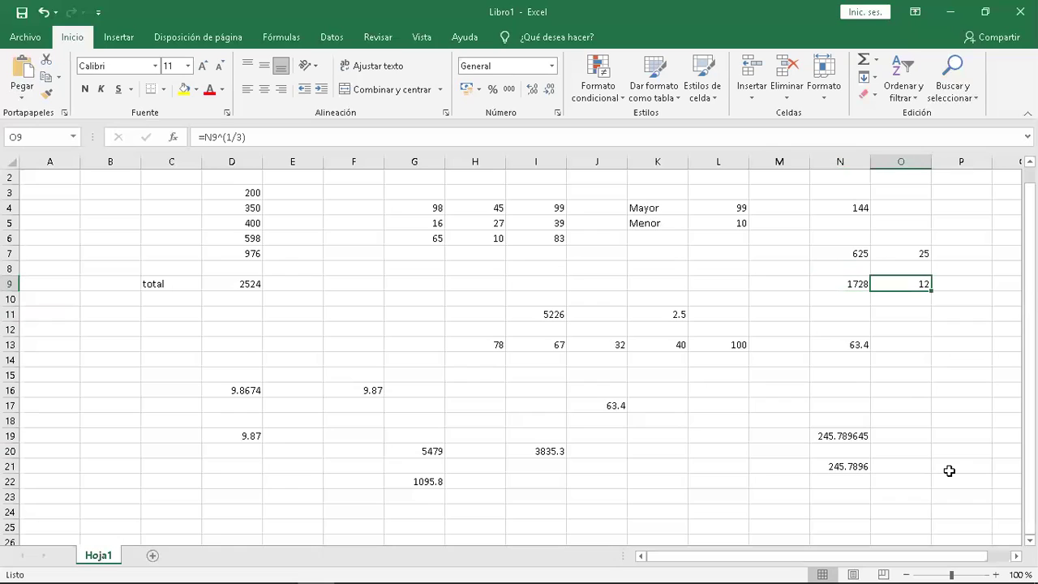
key("Down")
key("Up")
key("Delete")
type(")")
key("BackSpace")
type("_")
key("BackSpace")
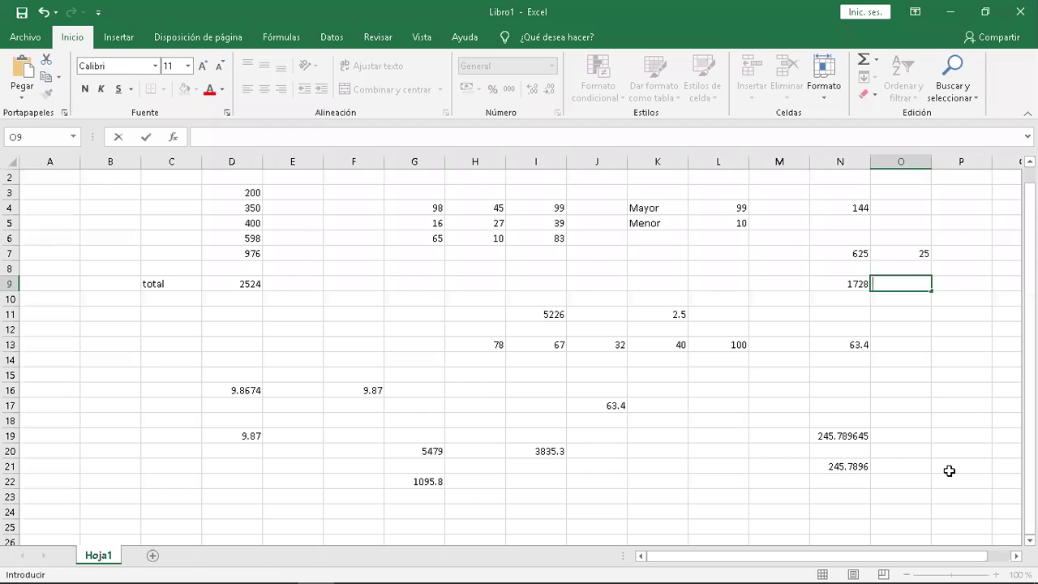
type("=")
key("BackSpace")
type("=")
left_click(857, 282)
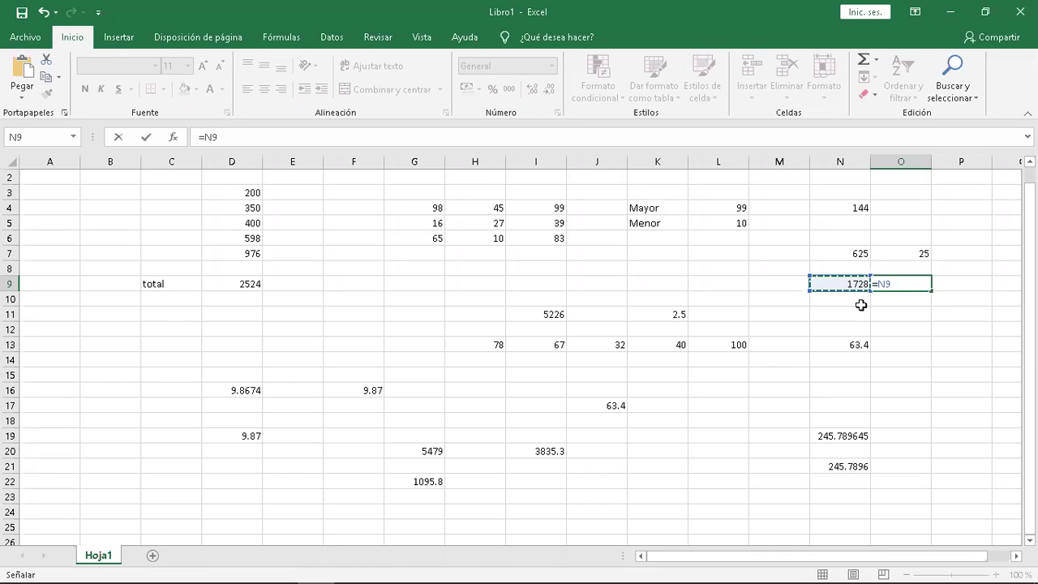
type("^")
type("1")
type("?")
key("BackSpace")
type("/")
type("3")
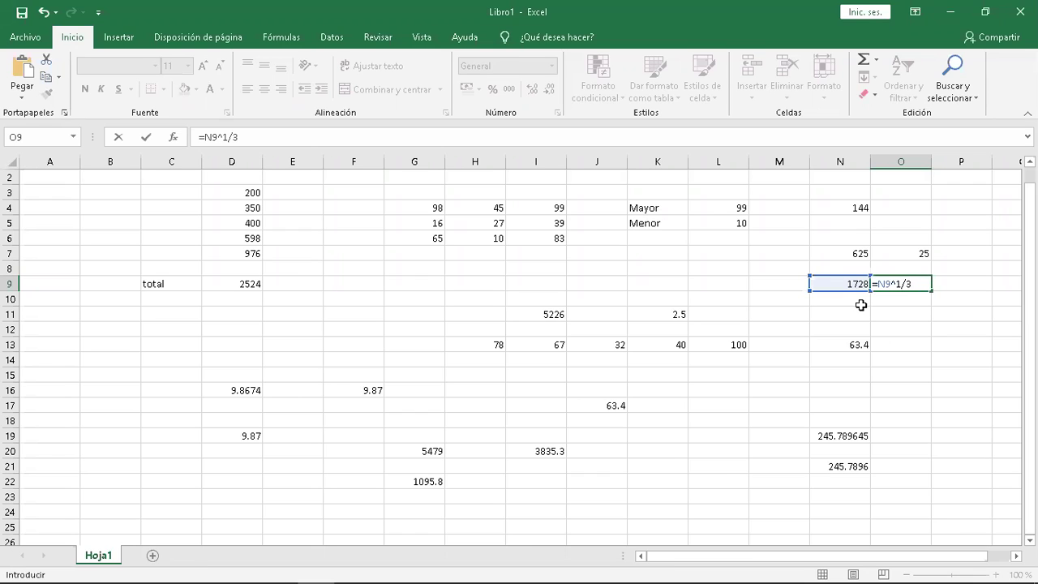
key("Return")
key("Up")
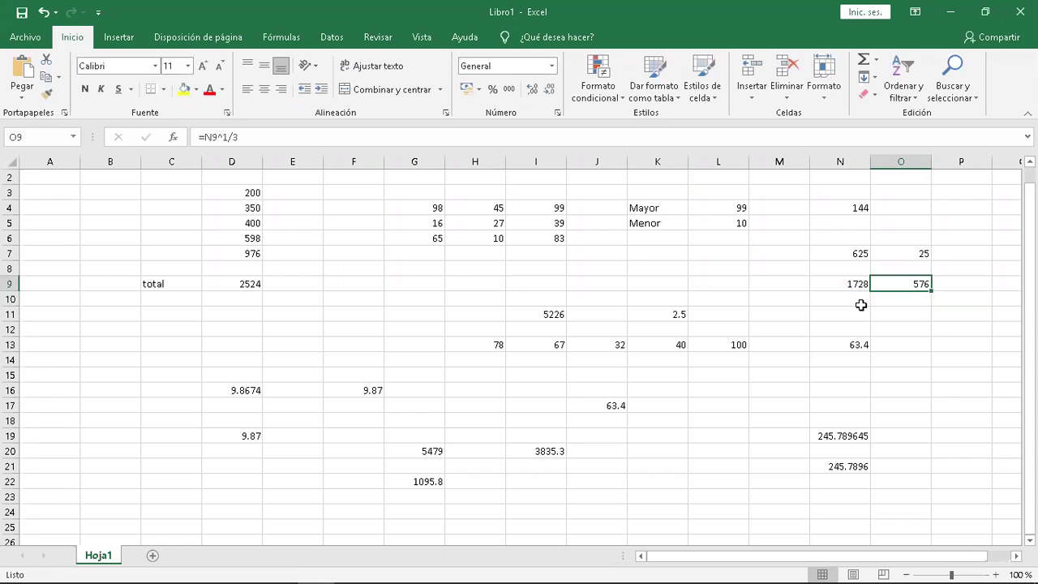
left_click(222, 137)
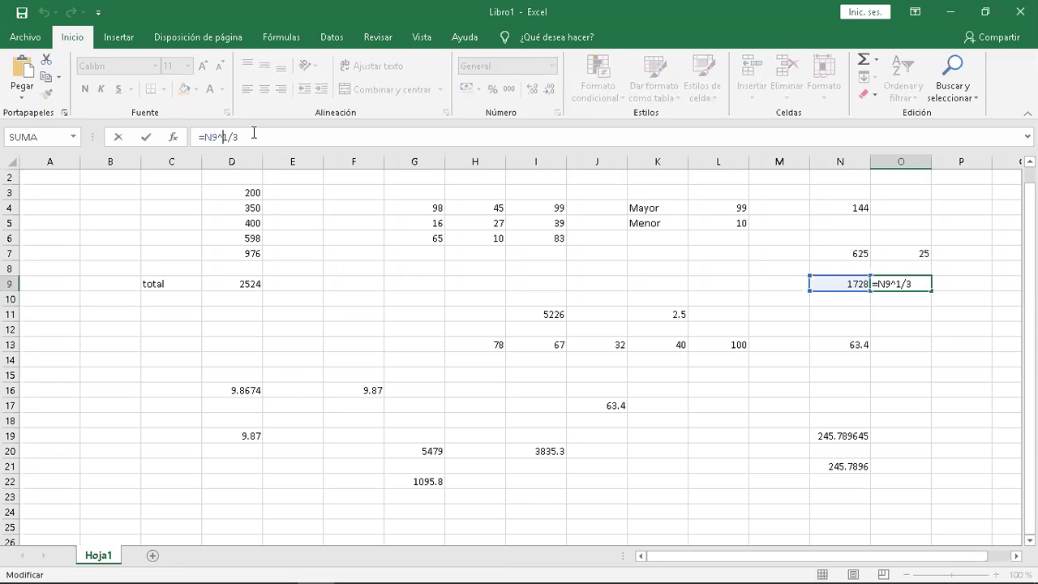
type("(")
key("Right")
key("Right")
key("Right")
type(")")
key("Return")
key("Up")
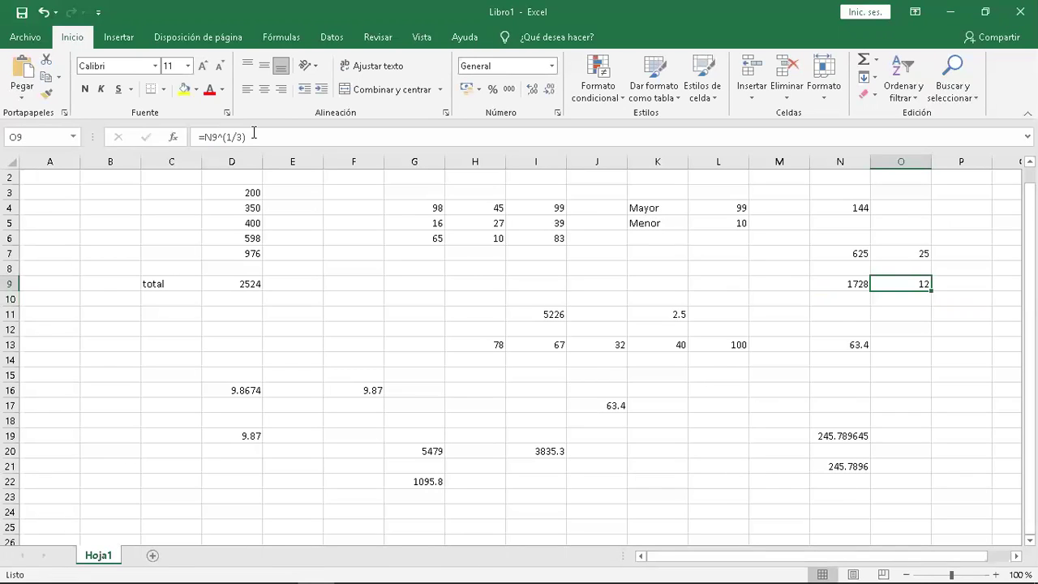
key("Down")
key("Down")
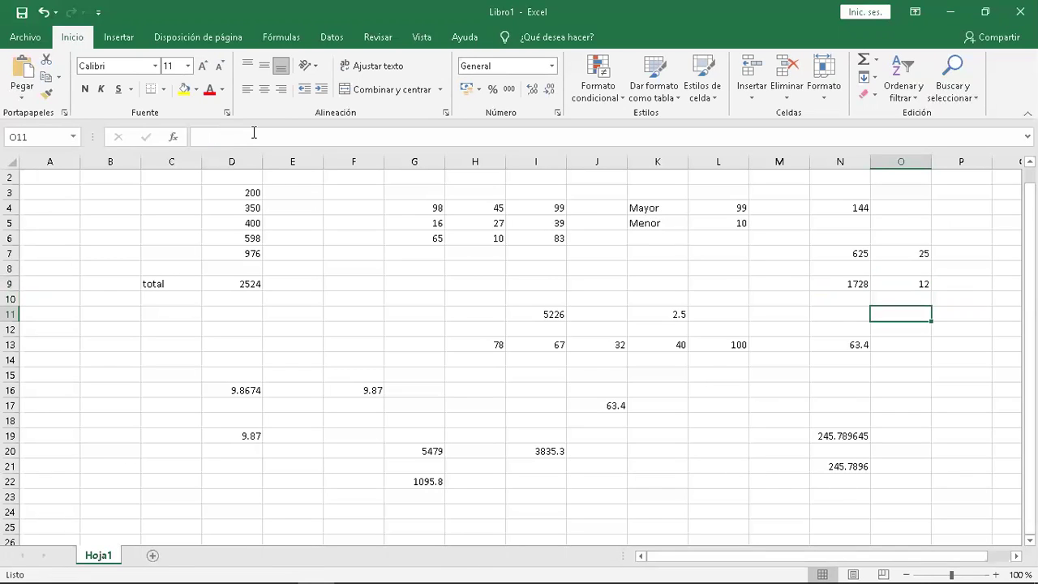
key("Left")
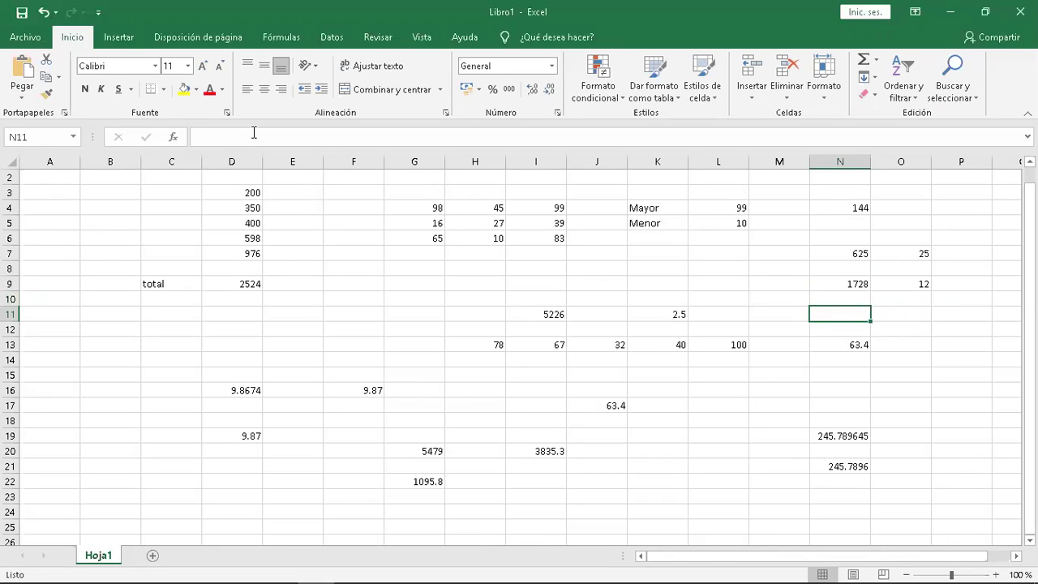
Enter 16 in N11 and its fourth root =N11^(1/4) in O11, giving 2.
type("16")
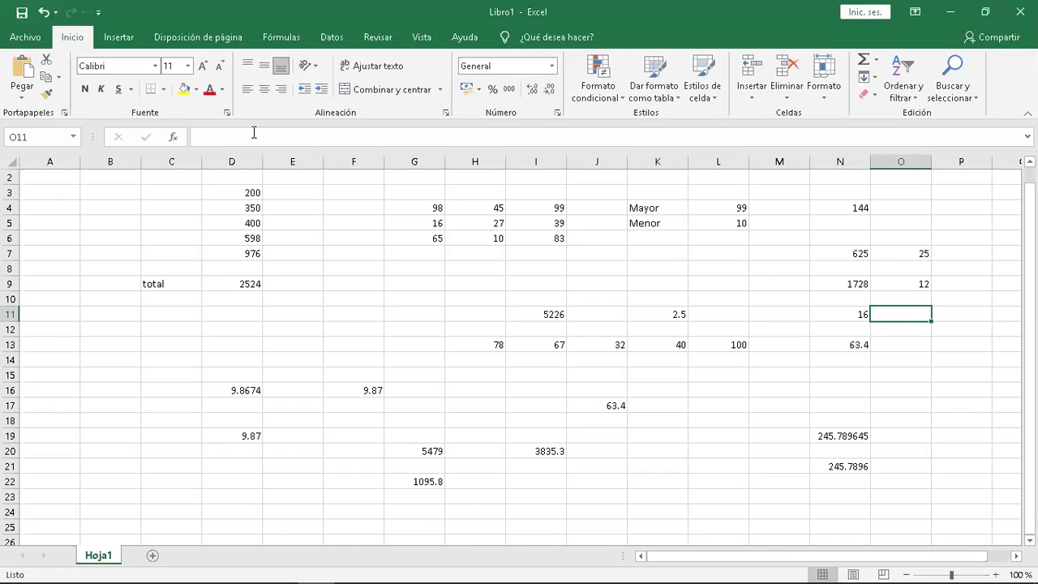
type("=")
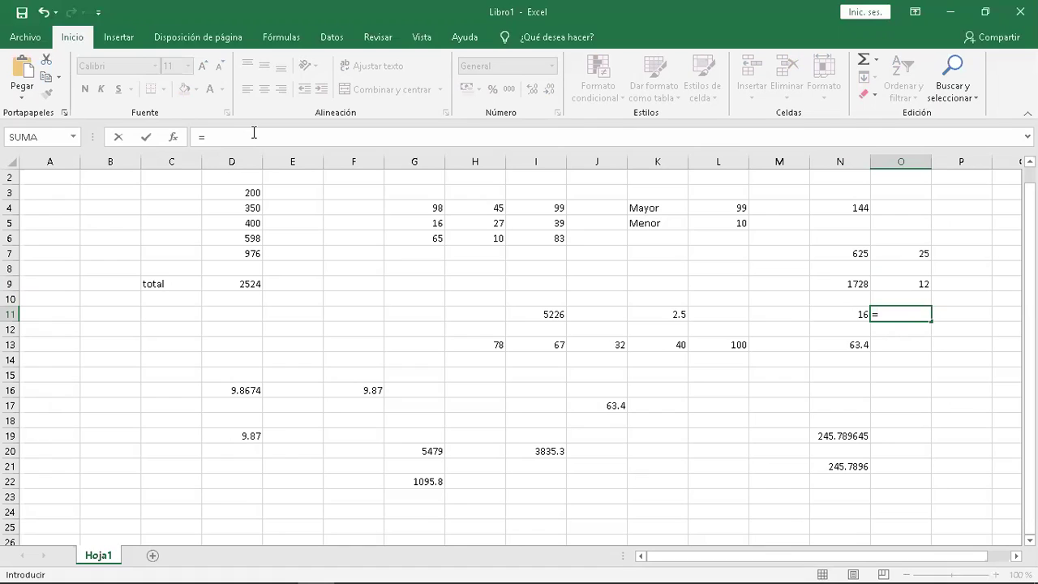
left_click(839, 314)
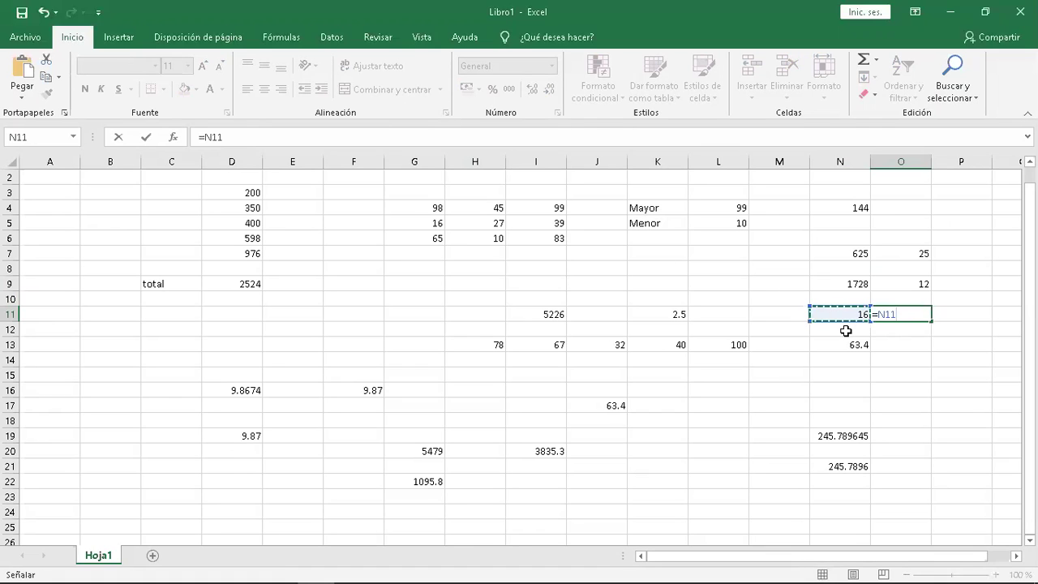
type("^")
type("(")
type("1")
type("/")
type("4")
type(")")
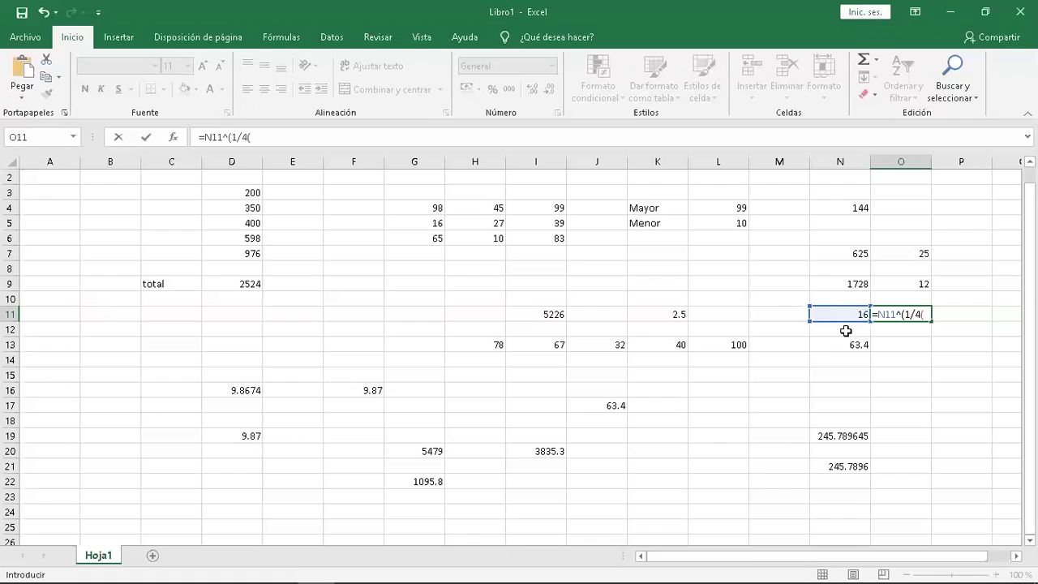
key("Return")
key("Up")
key("Left")
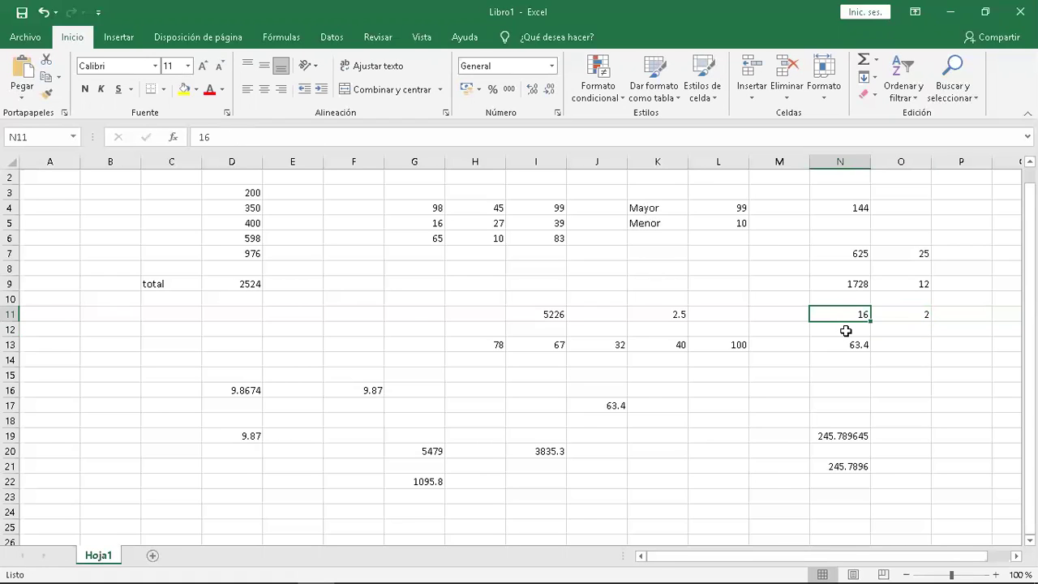
key("Right")
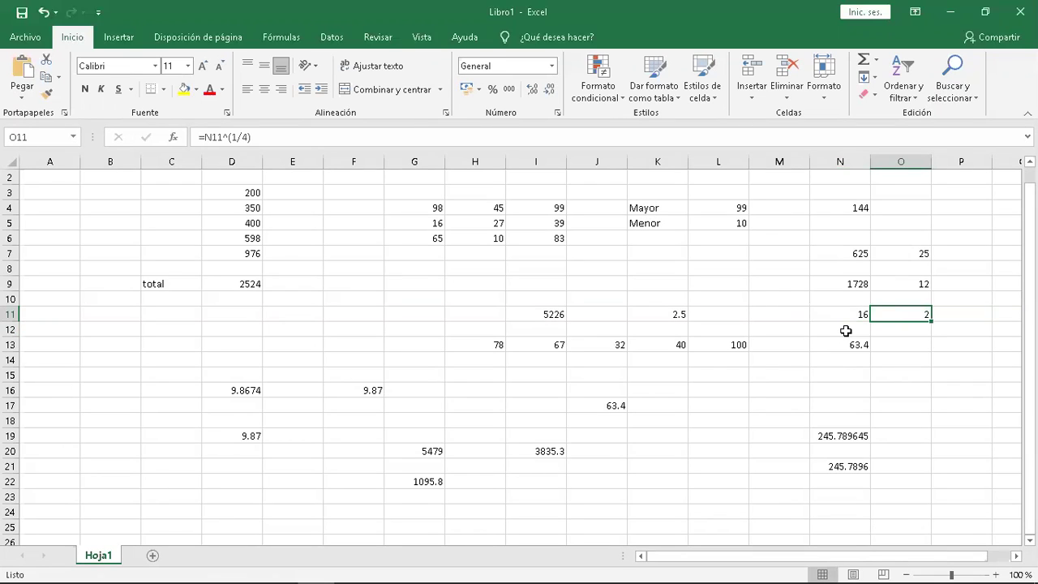
key("Left")
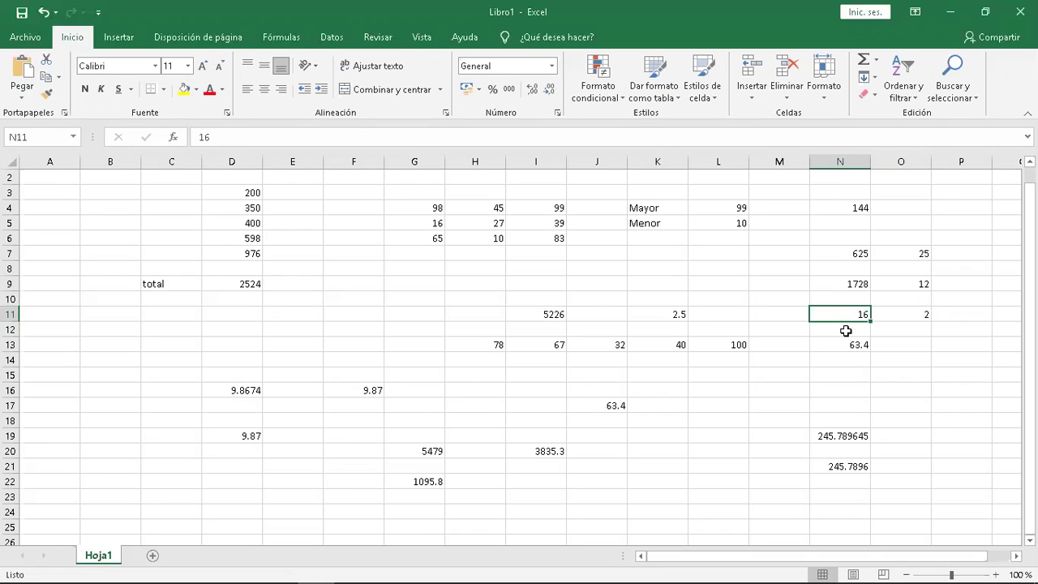
key("Down")
key("Down")
key("Down")
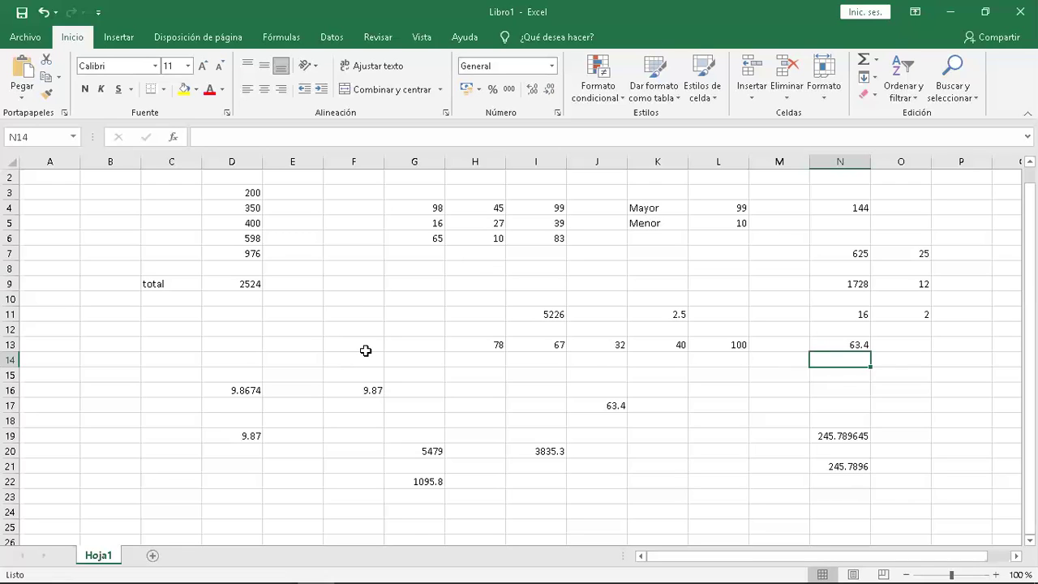
Type a caret (^) into cell N14 without committing it.
type("^")
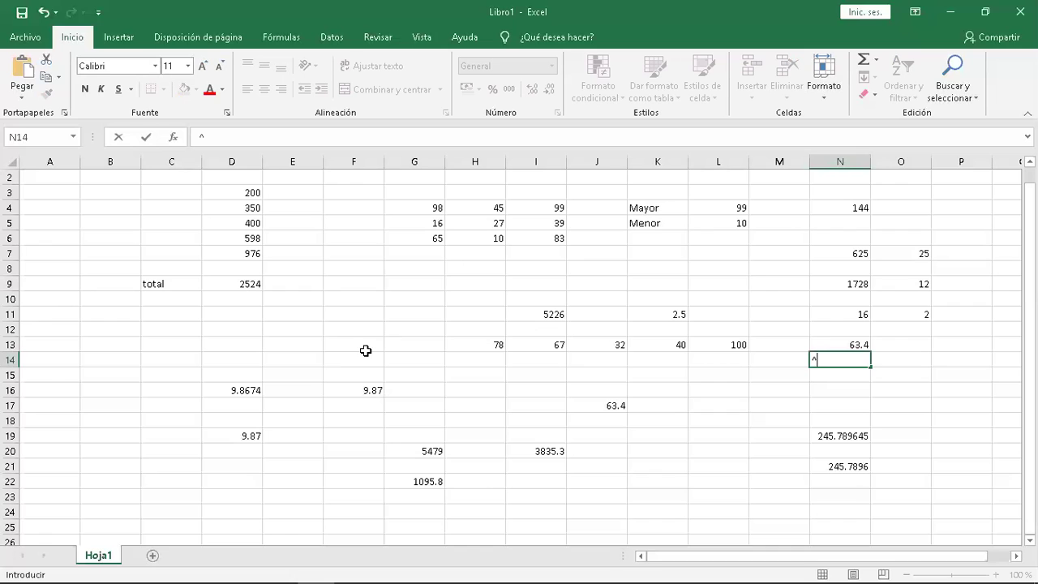
Switch to Google Chrome and open a new tab on the Google start page.
mouse_move(521, 568)
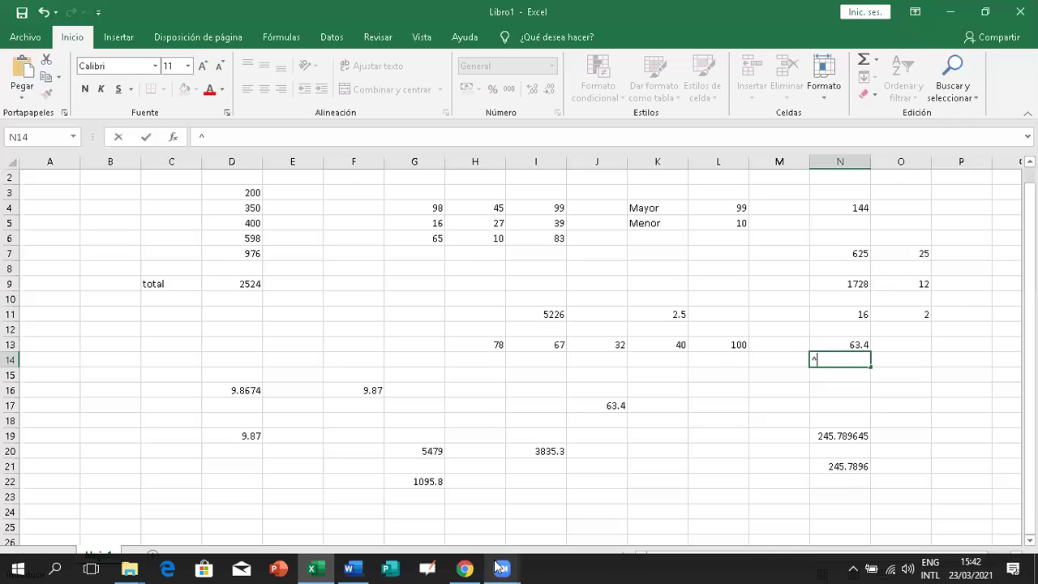
left_click(468, 567)
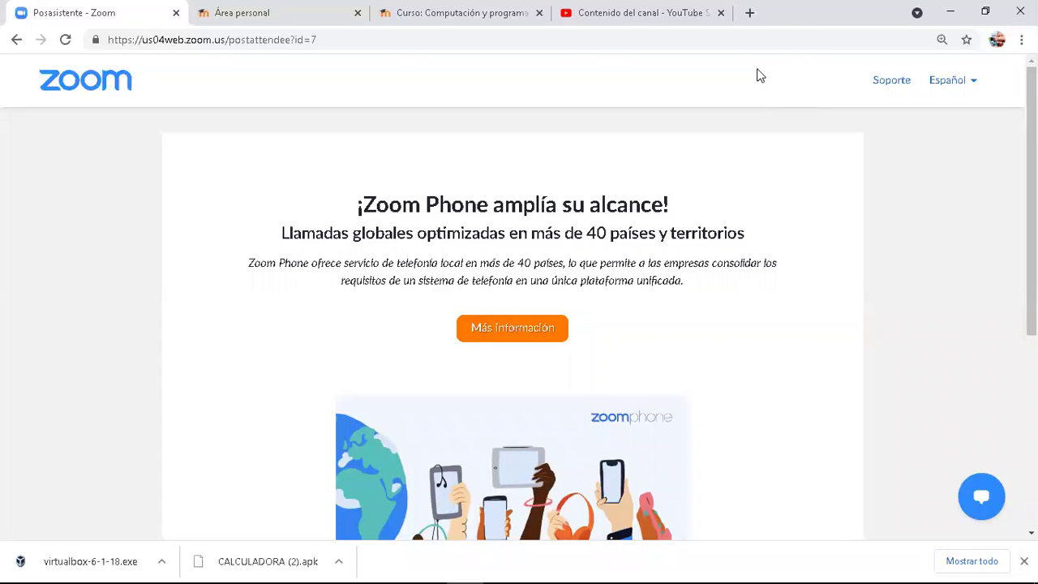
key("ctrl+t")
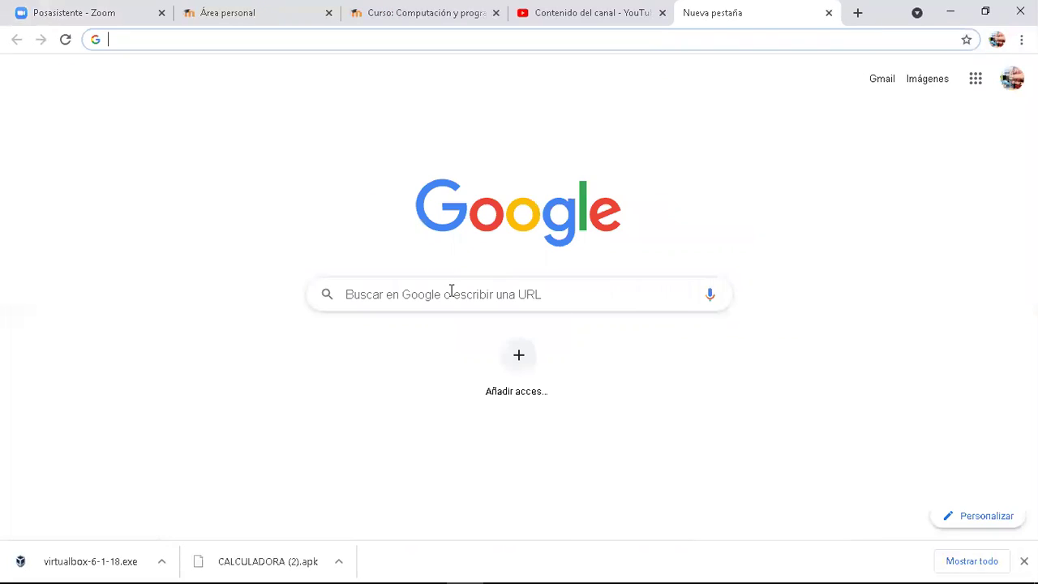
Search Google for 'como sacar simbolo de elevado'.
left_click(463, 291)
type("como sav")
key("BackSpace")
type("car")
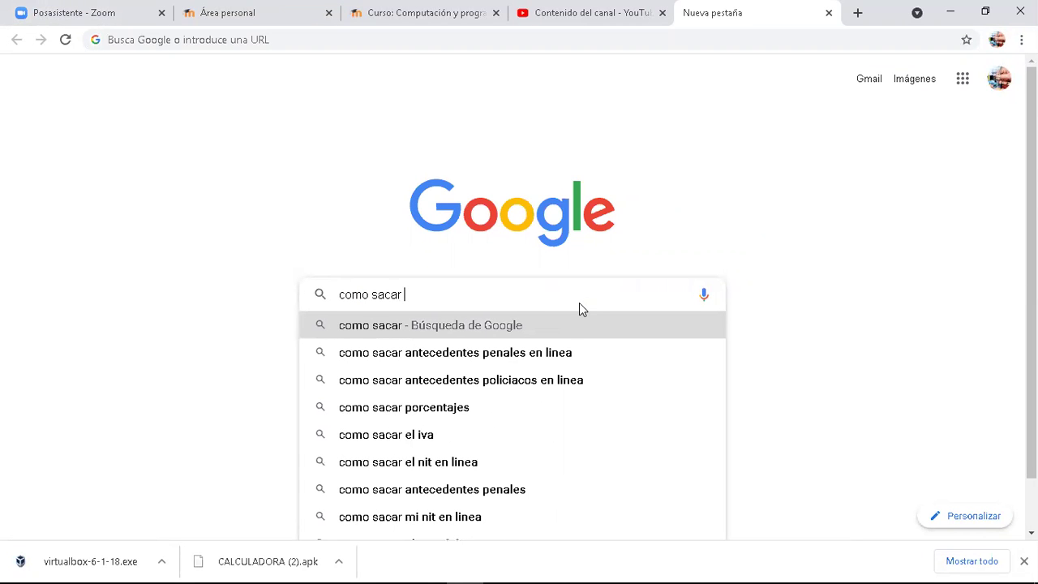
type(" simbolo de")
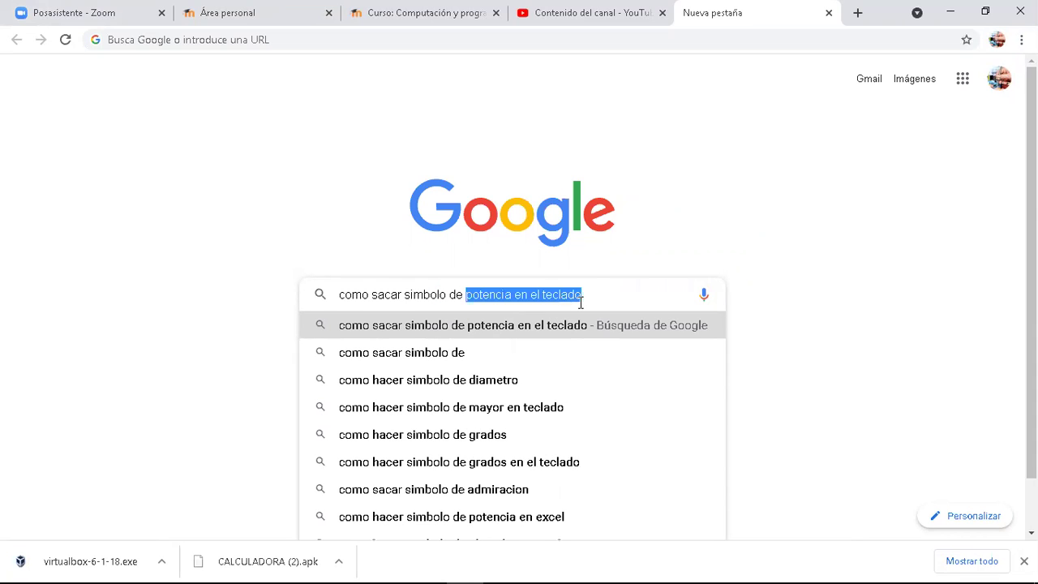
type(" elevad")
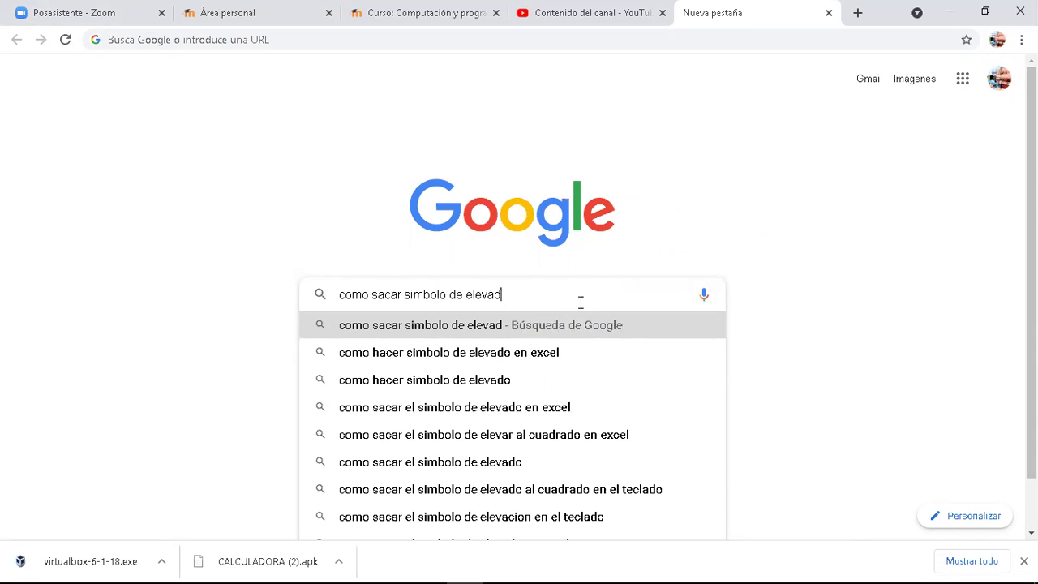
type("o")
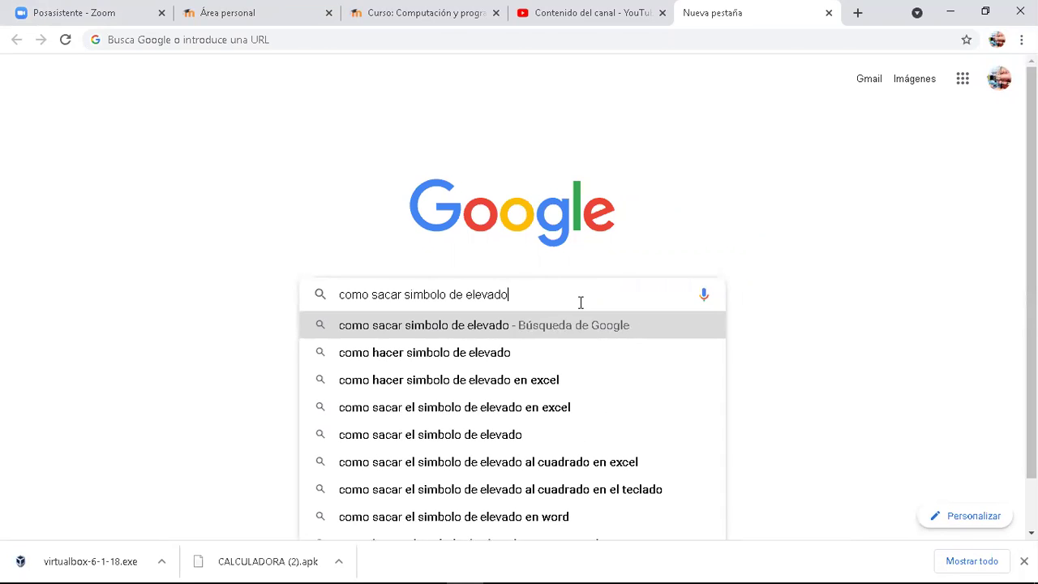
key("Return")
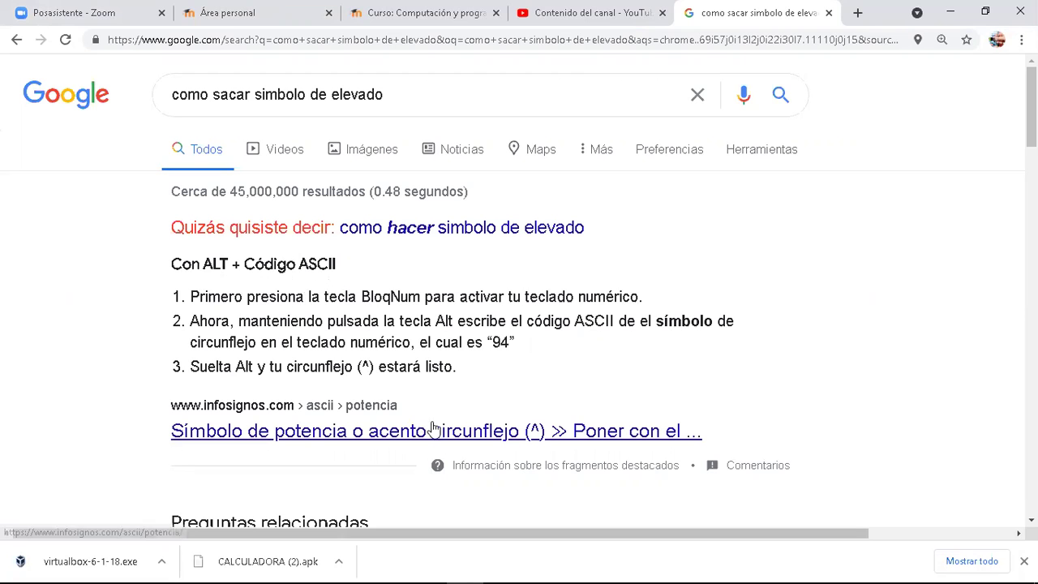
Read the InfoSignos power symbol article down to its ALT + 94 table, then close that tab.
left_click(456, 432)
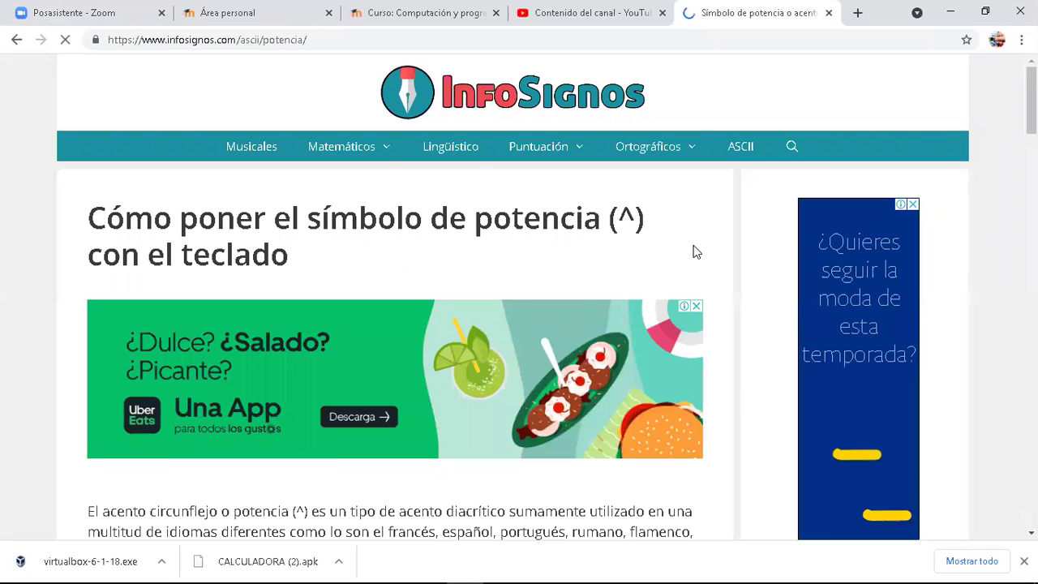
scroll(519, 324, "down", 3)
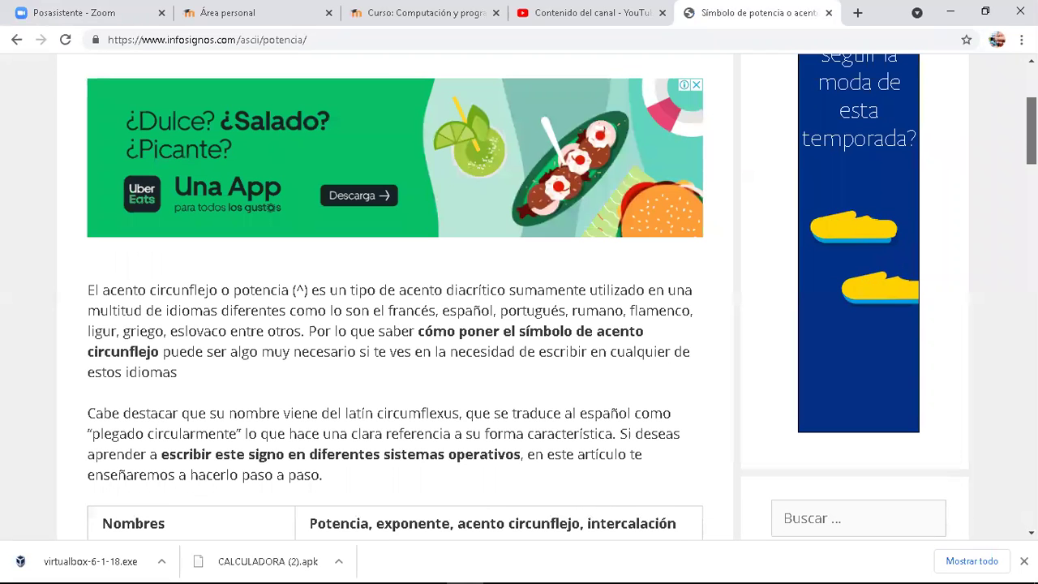
scroll(519, 324, "down", 1)
scroll(280, 266, "down", 2)
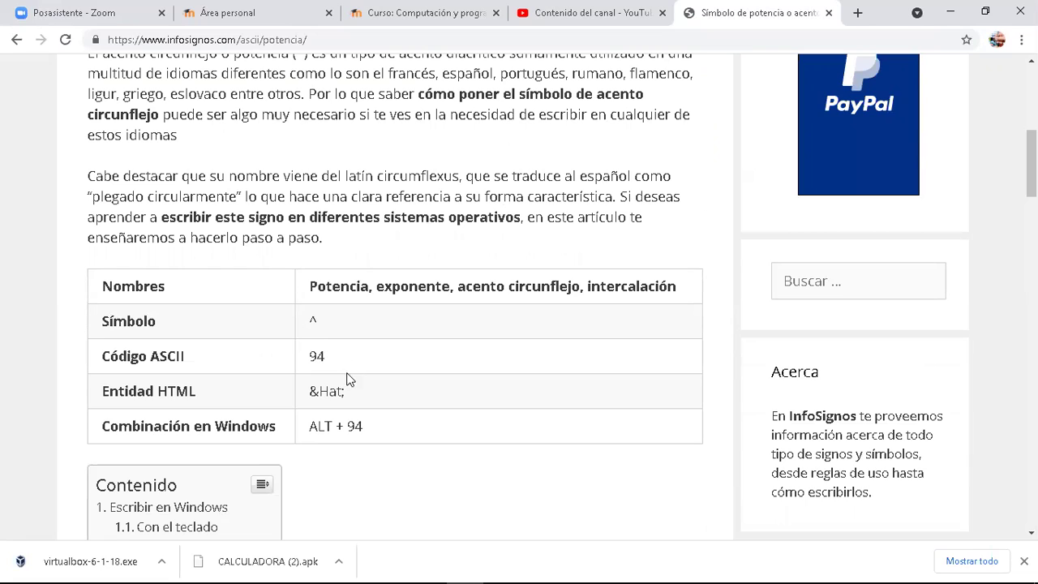
mouse_move(451, 566)
key("ctrl+w")
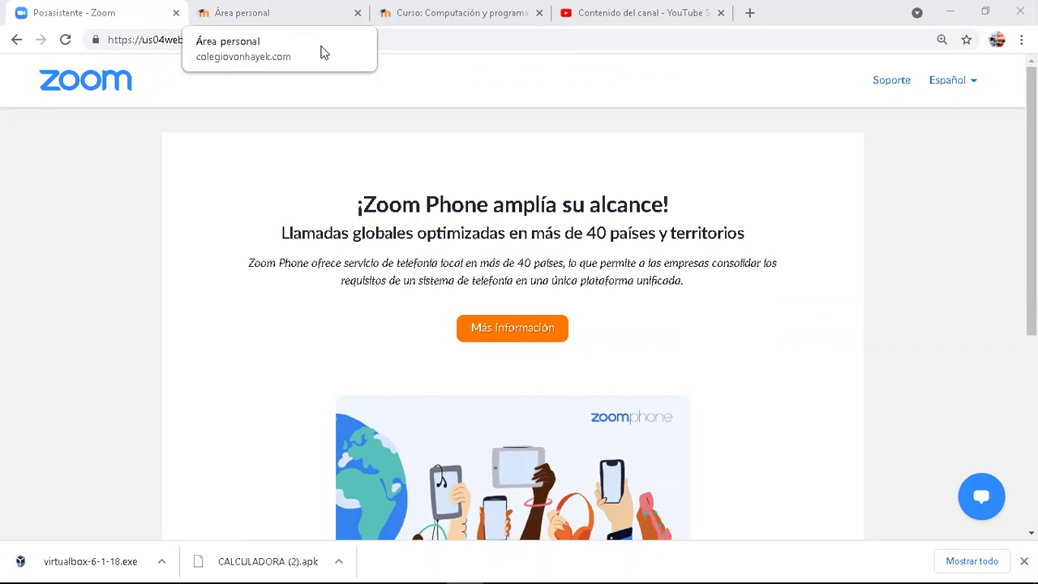
Back in Excel, enter 10 in B22 and 3 in C22.
mouse_move(523, 566)
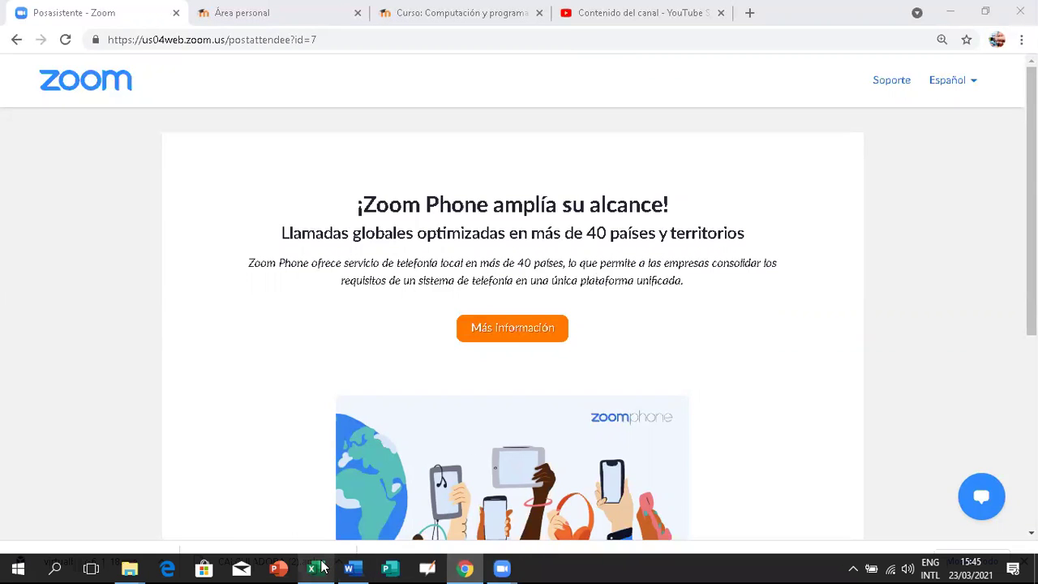
left_click(332, 566)
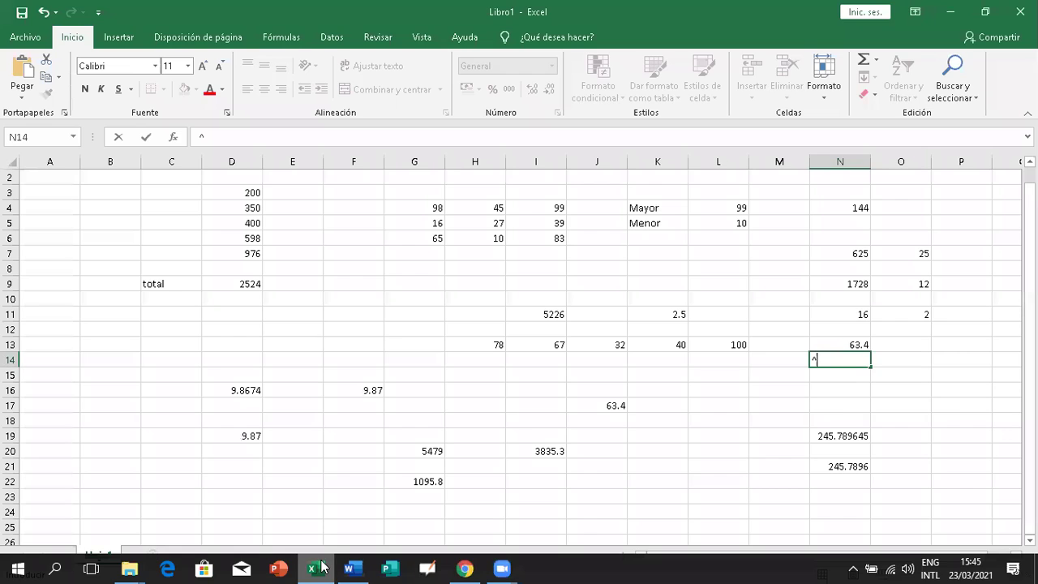
left_click(106, 482)
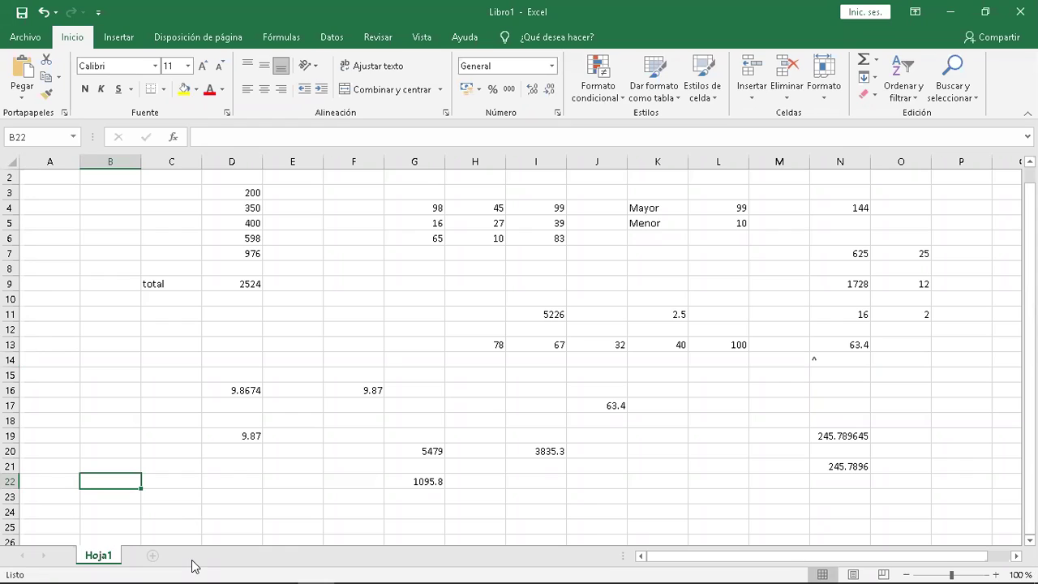
type("10")
key("Tab")
type("3")
key("Return")
Type 1000 into E22, then cancel the entry.
key("Up")
key("Left")
key("Tab")
key("Tab")
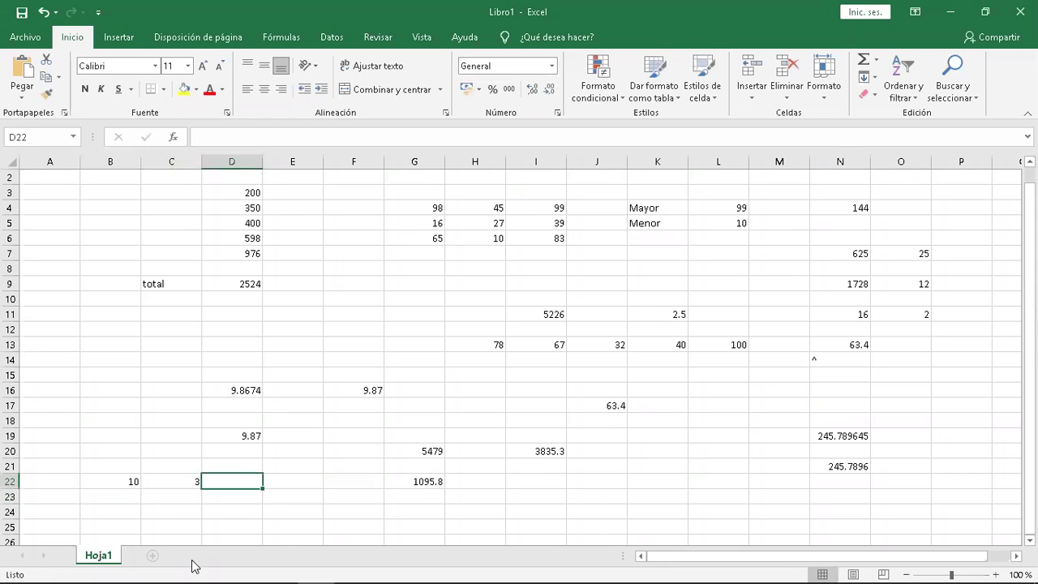
key("Tab")
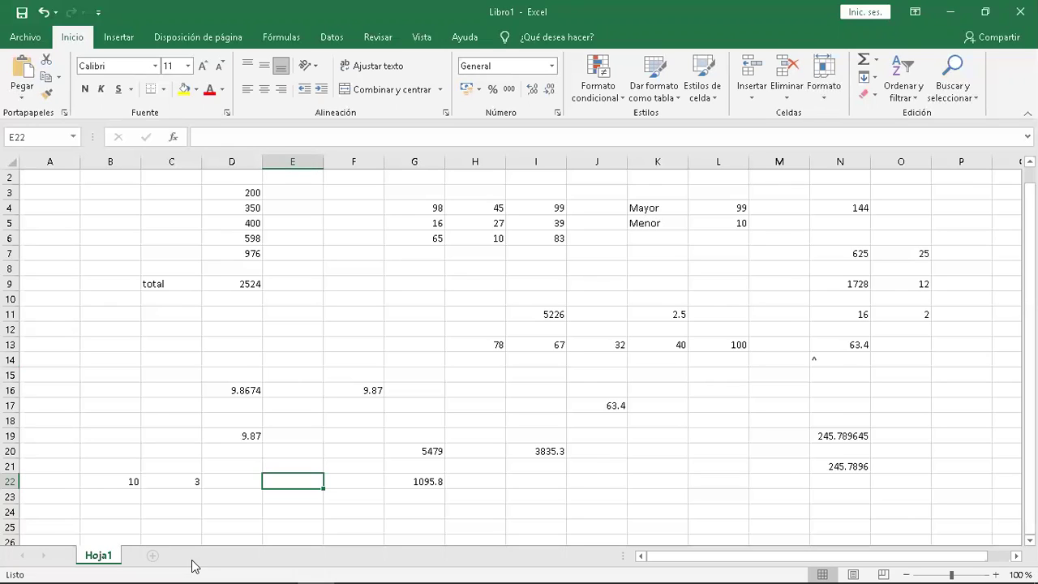
type("1000")
key("BackSpace")
key("BackSpace")
key("BackSpace")
key("BackSpace")
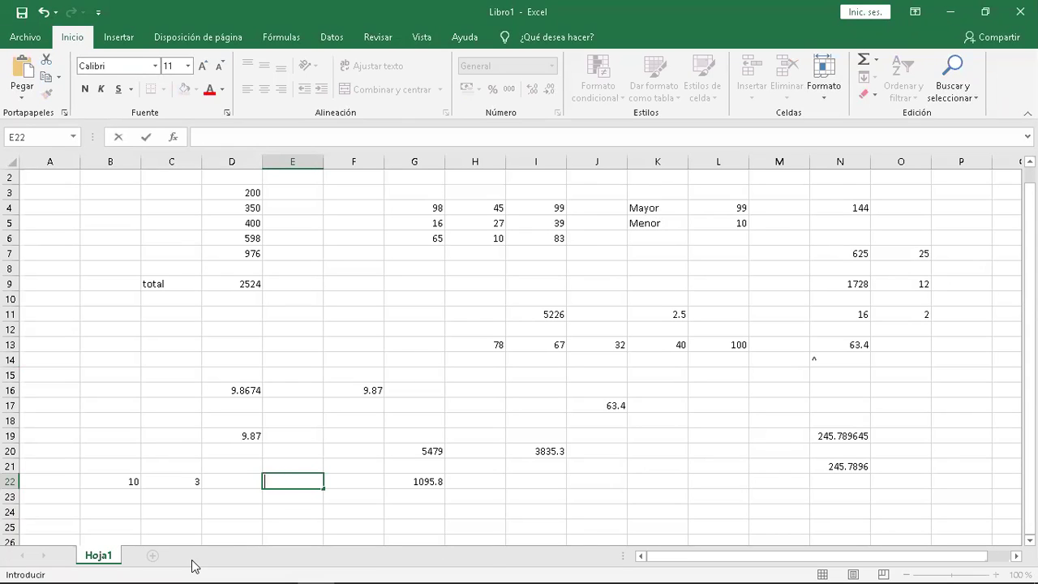
mouse_move(2, 565)
key("Escape")
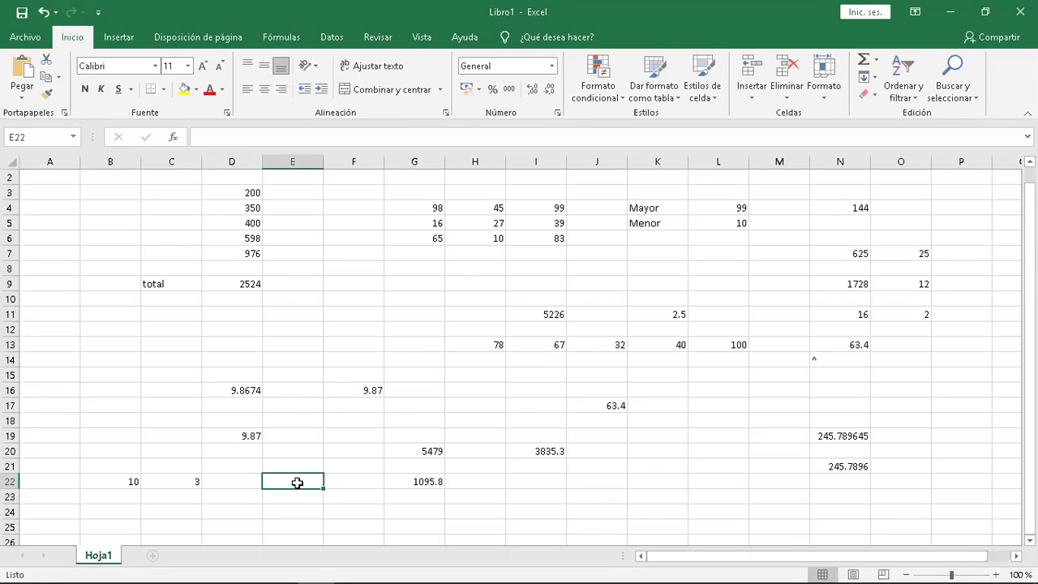
Enter =B22^C22 in E22 so it shows 1000.
double_click(297, 483)
key("BackSpace")
type("=")
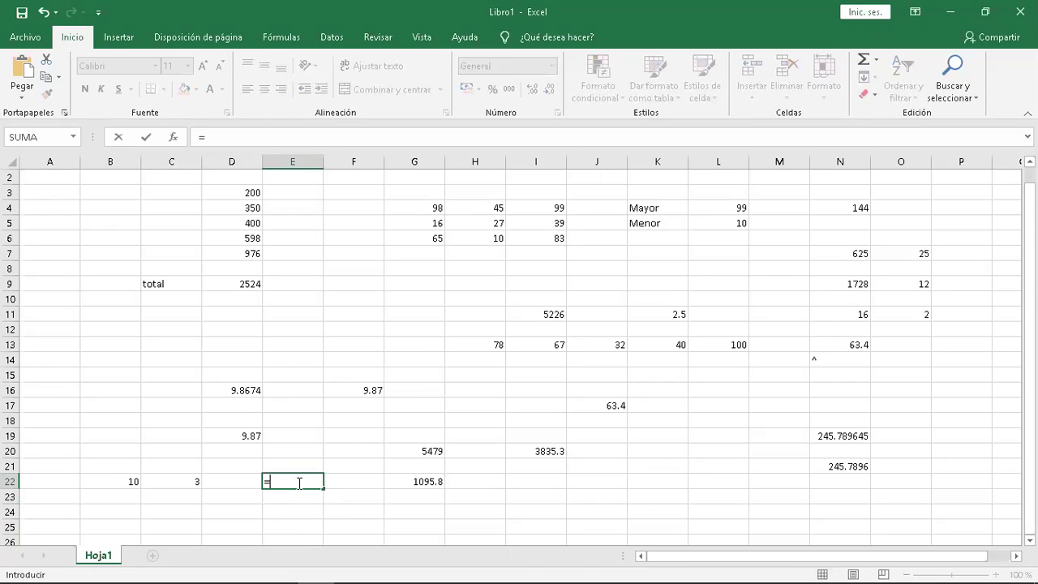
left_click(128, 480)
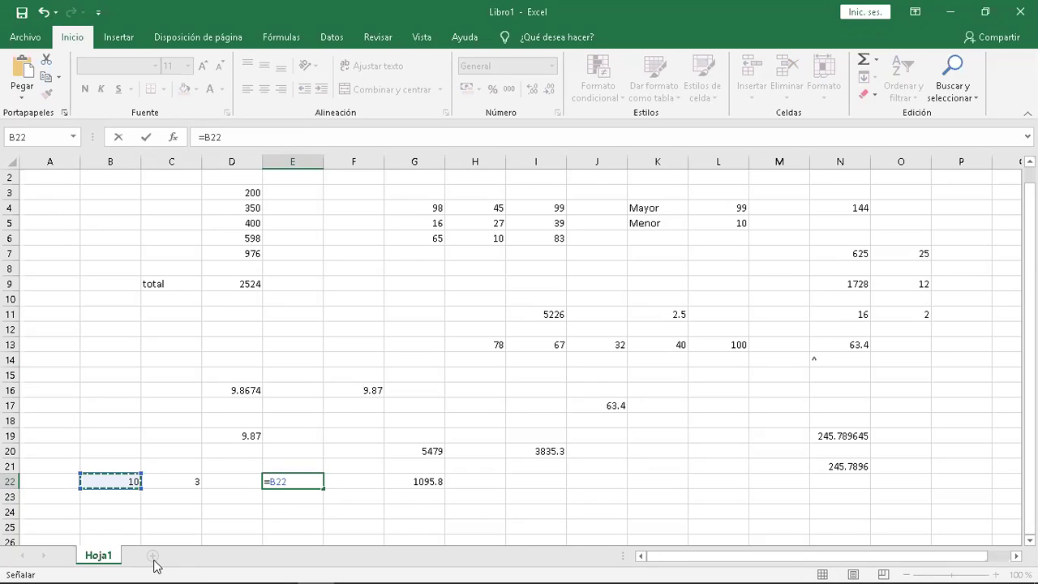
type("^")
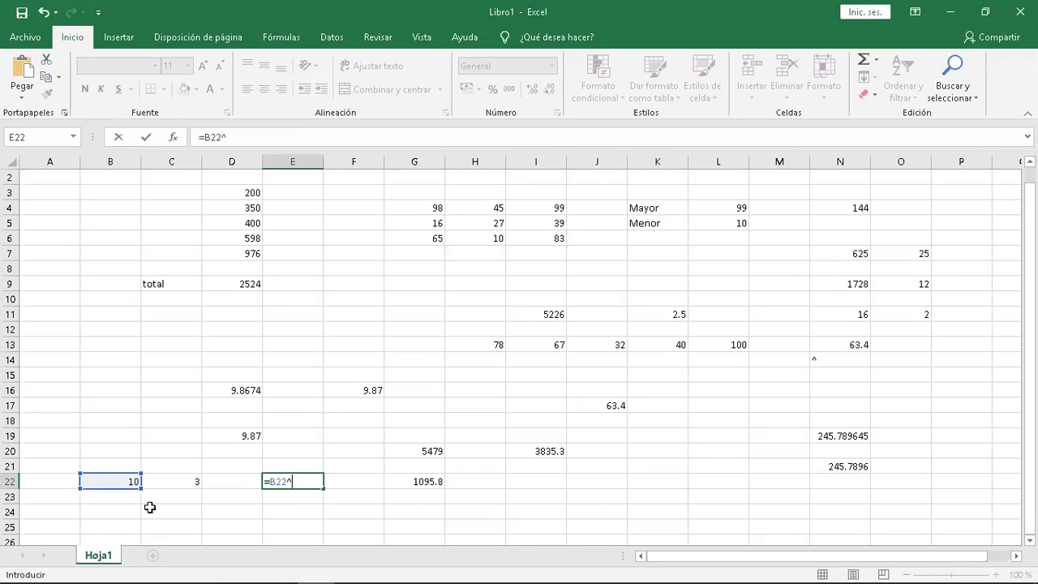
left_click(184, 482)
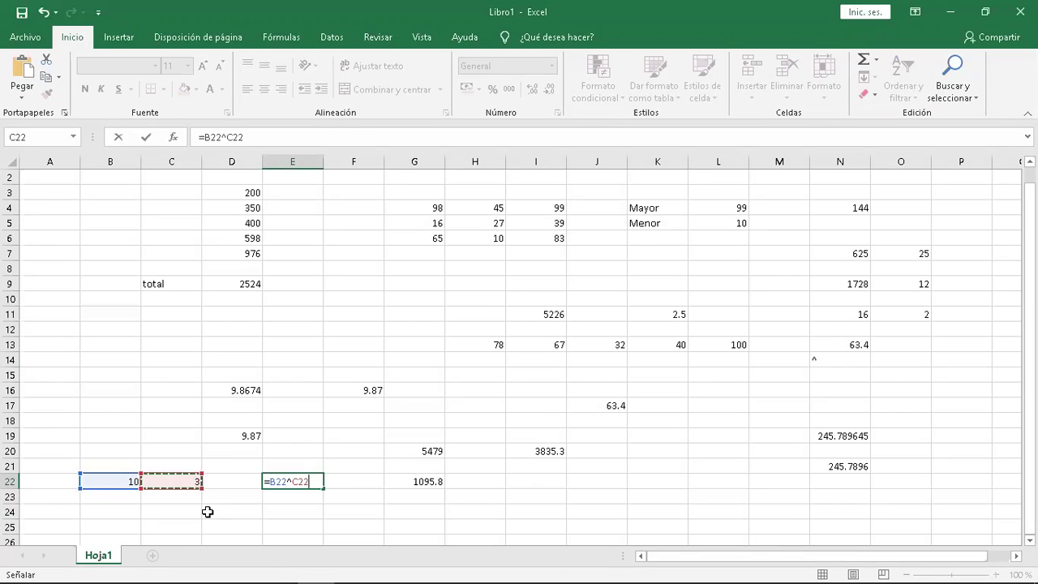
key("Return")
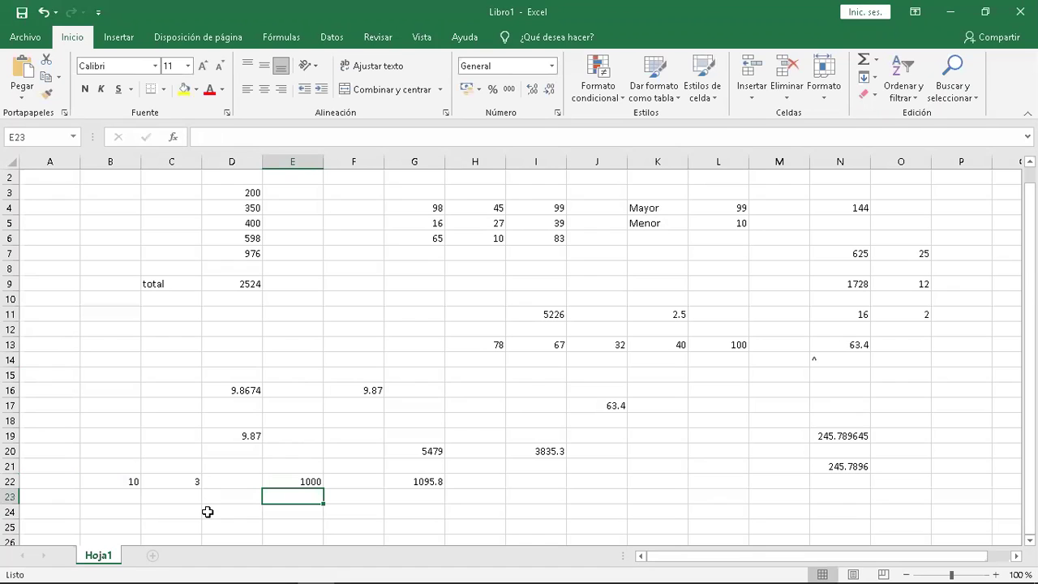
key("Down")
Enter 150 in D26 and 4 in E26.
key("Down")
key("Down")
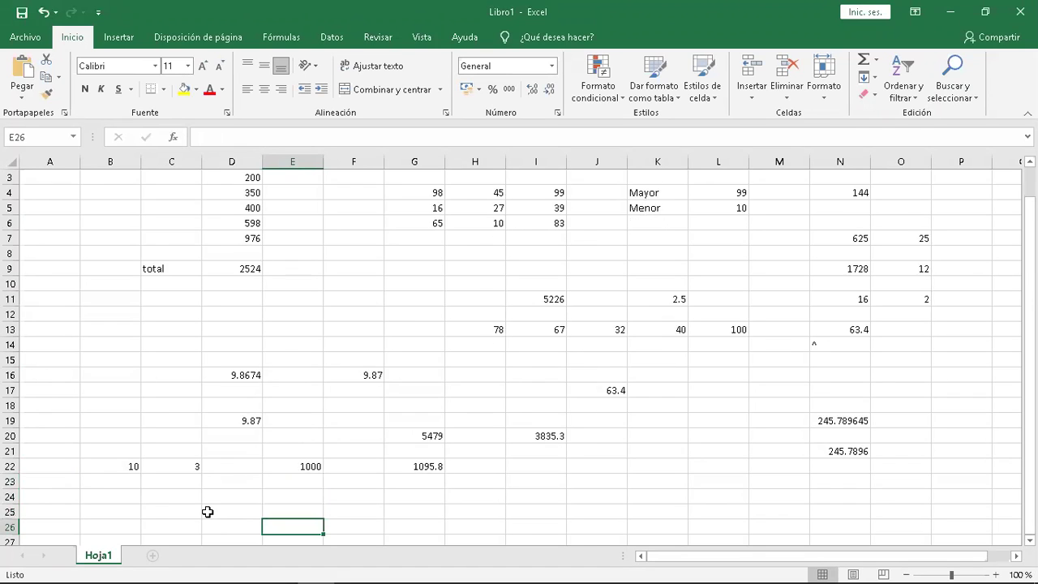
key("Down")
key("Up")
key("Left")
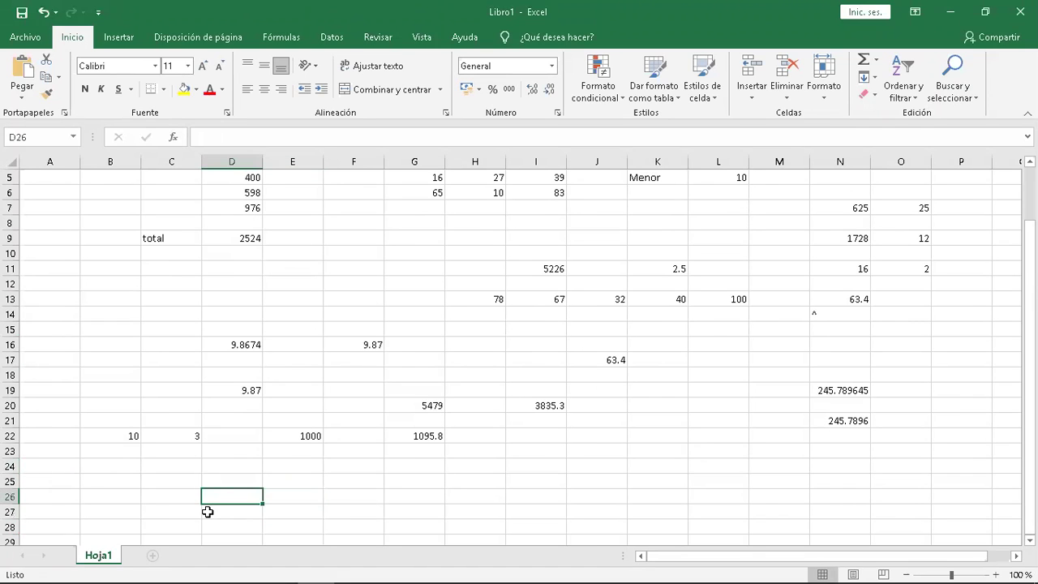
type("150")
key("Right")
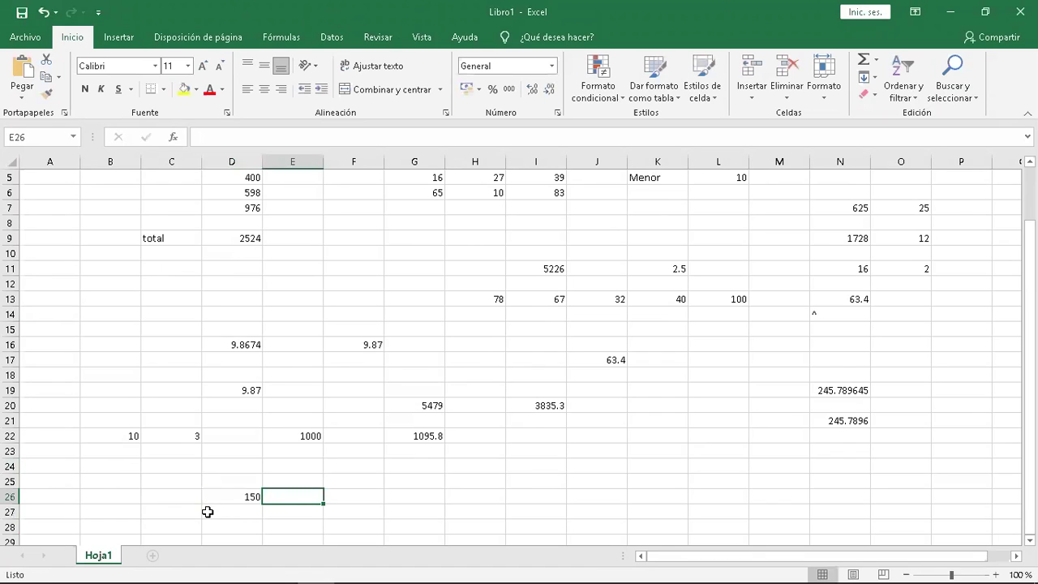
type("4")
key("Right")
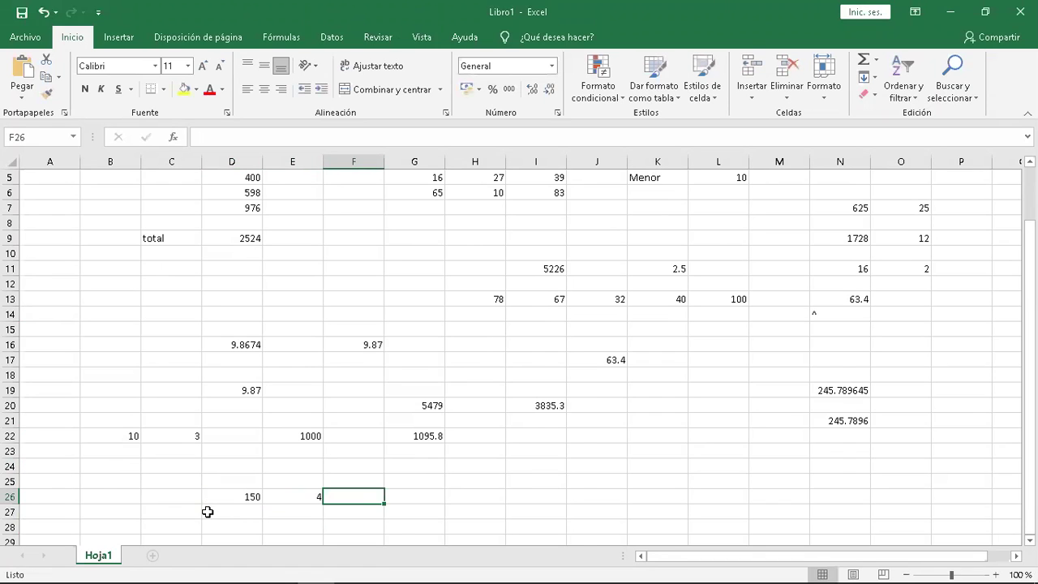
Enter =D26^E26 in F26 so it shows 506250000.
type("=")
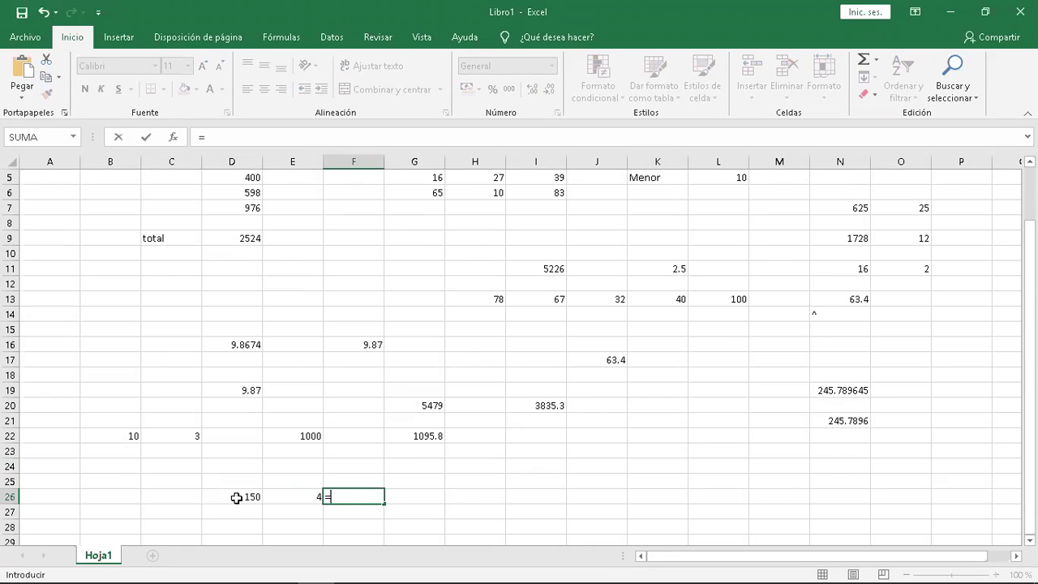
left_click(235, 496)
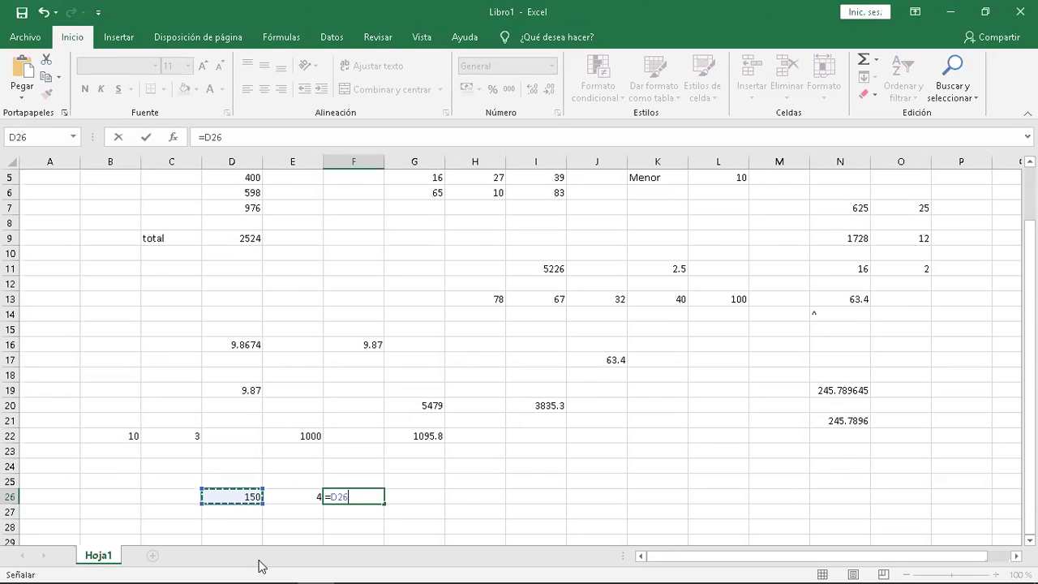
type("^")
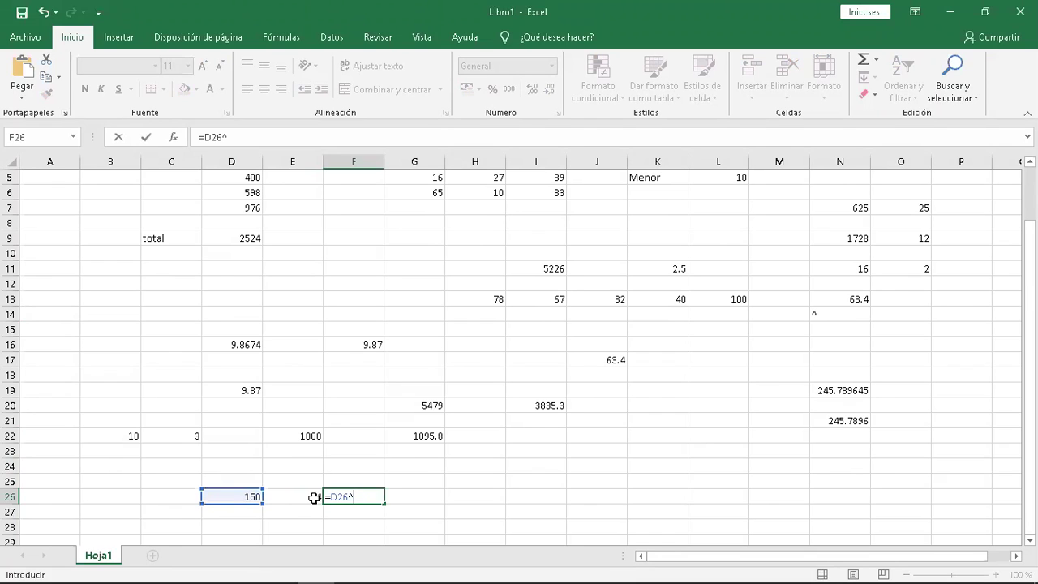
left_click(312, 496)
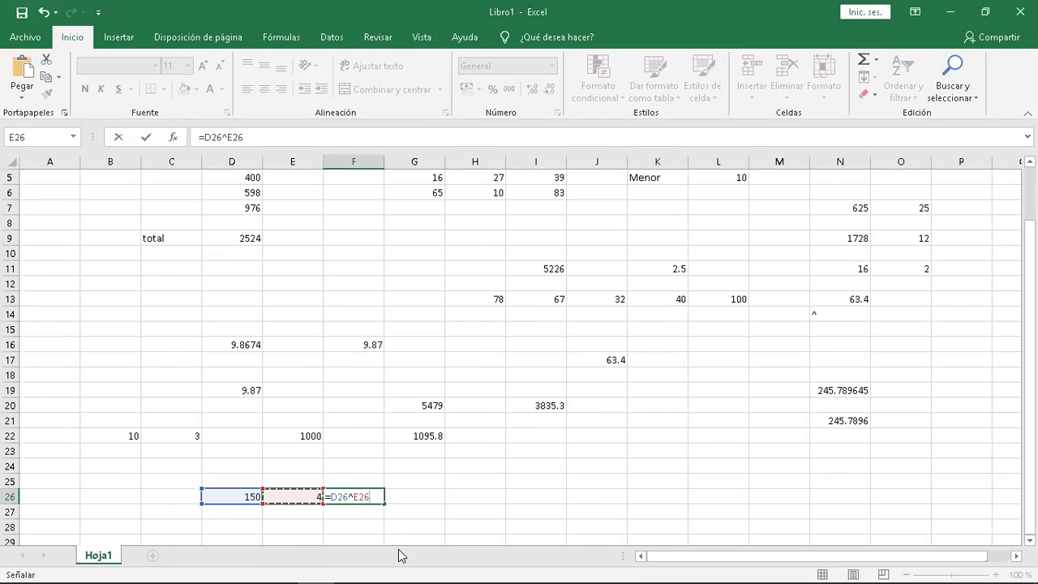
key("Return")
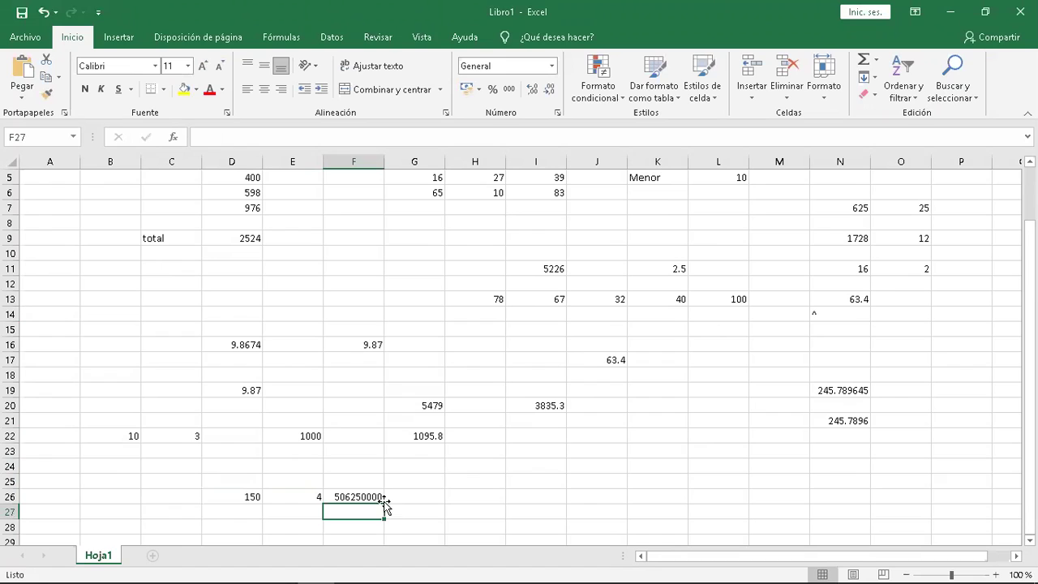
left_click(375, 496)
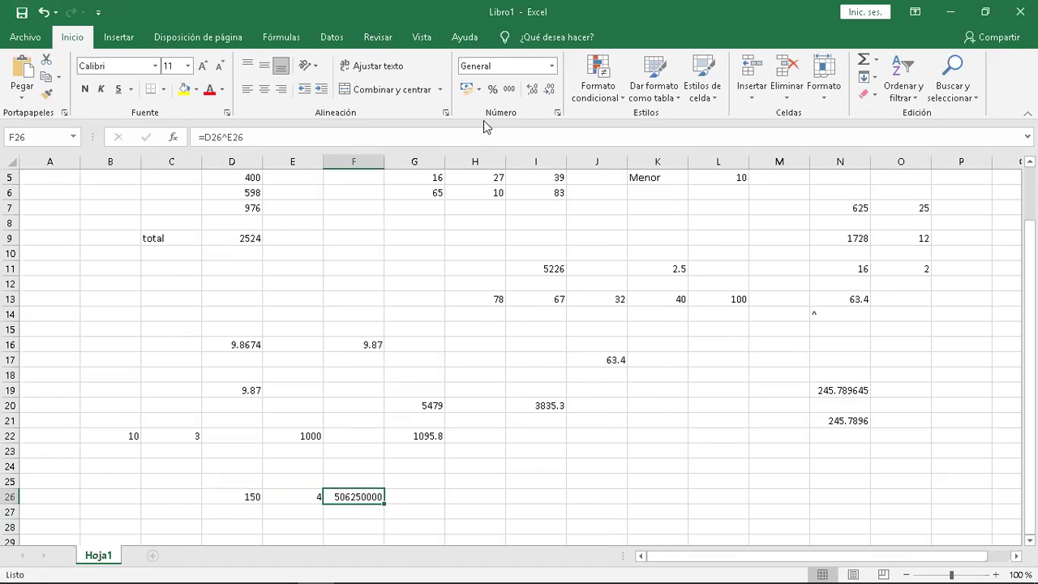
Format F26 as Moneda currency (Q506,250,000.00), then delete its contents.
left_click(552, 71)
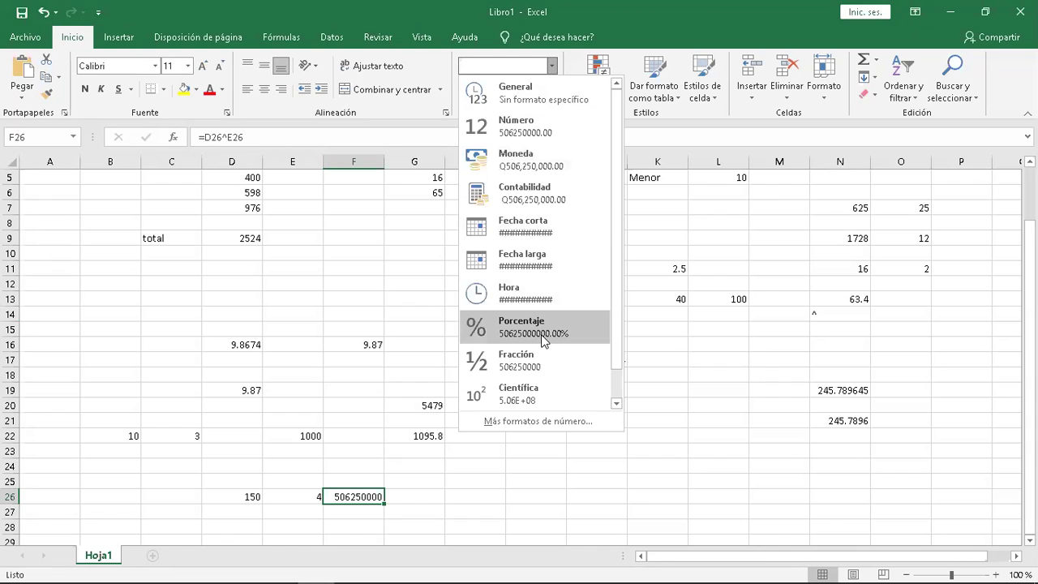
left_click(552, 165)
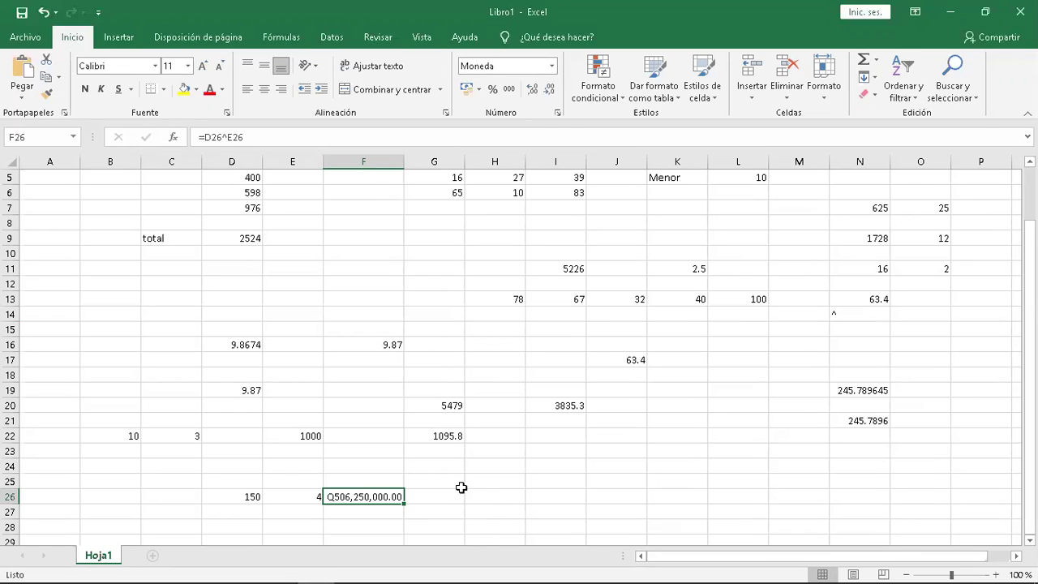
key("Delete")
key("Down")
key("Down")
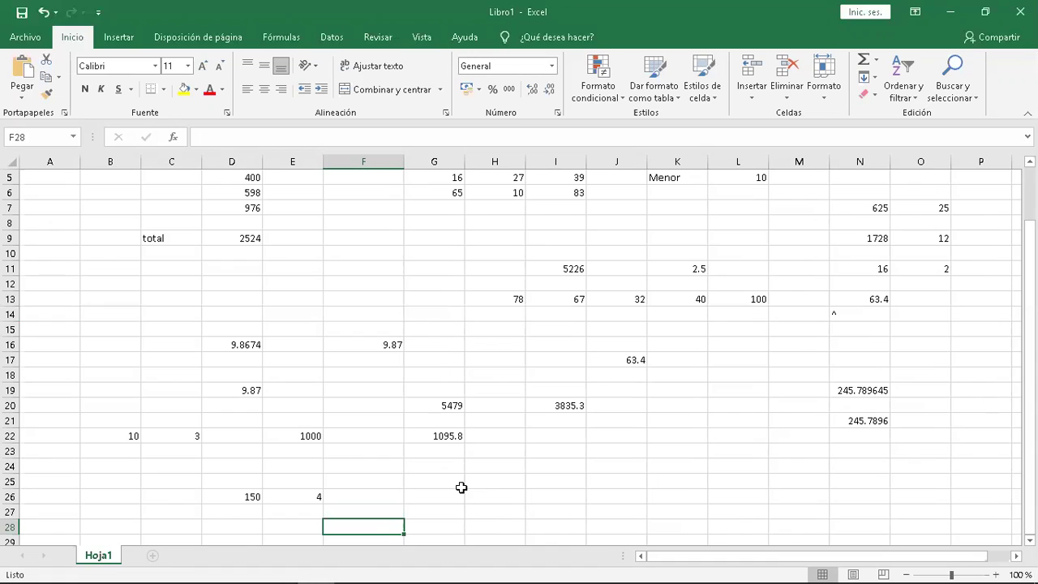
left_click(617, 484)
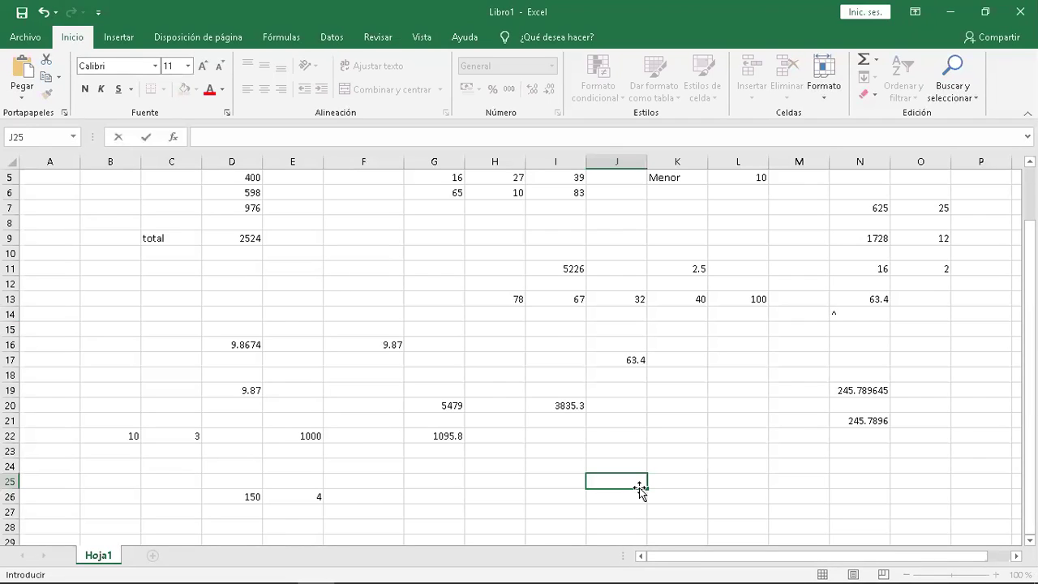
type("=")
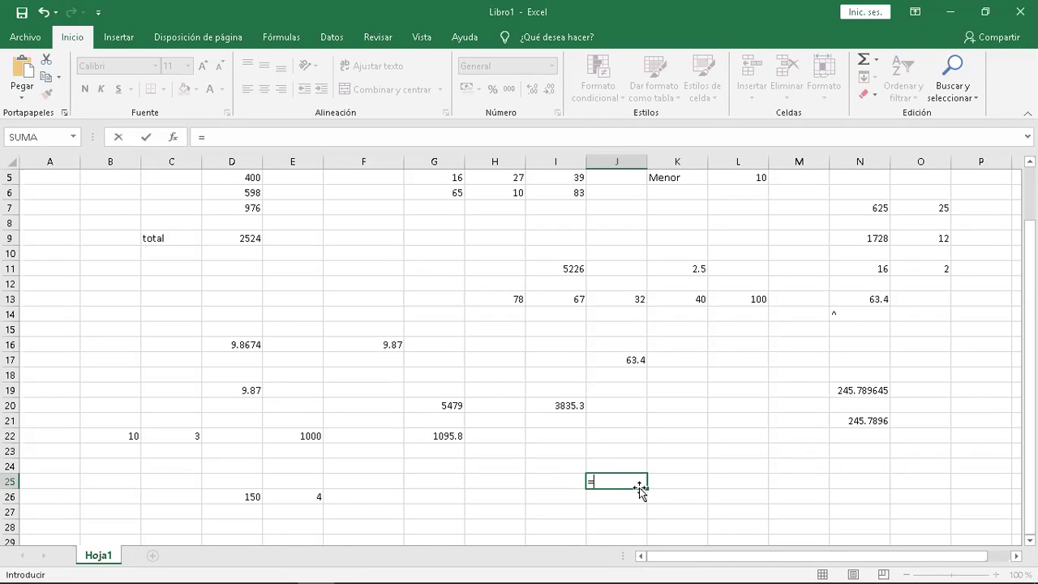
type("alea")
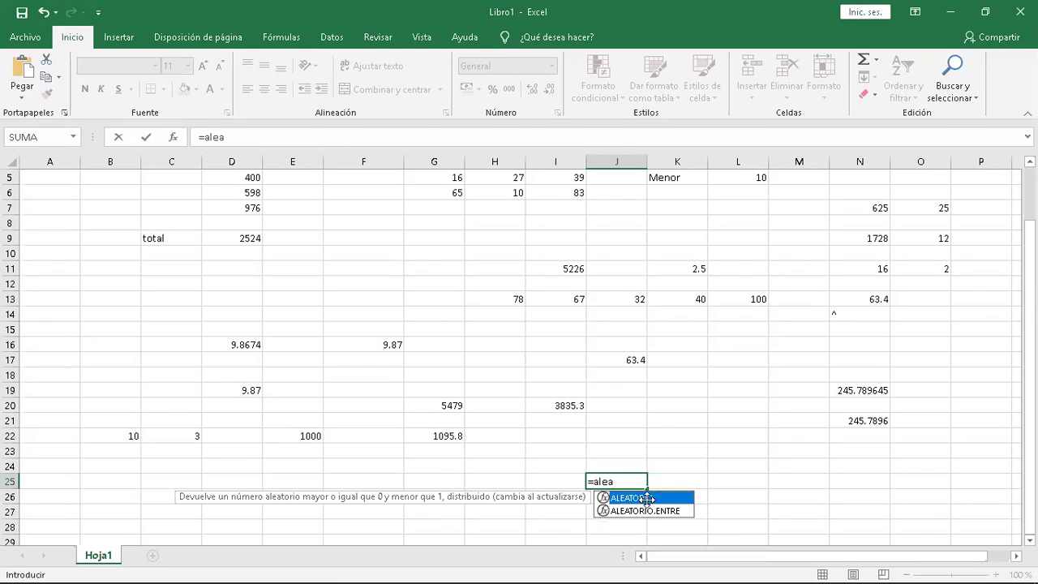
double_click(646, 499)
type("((")
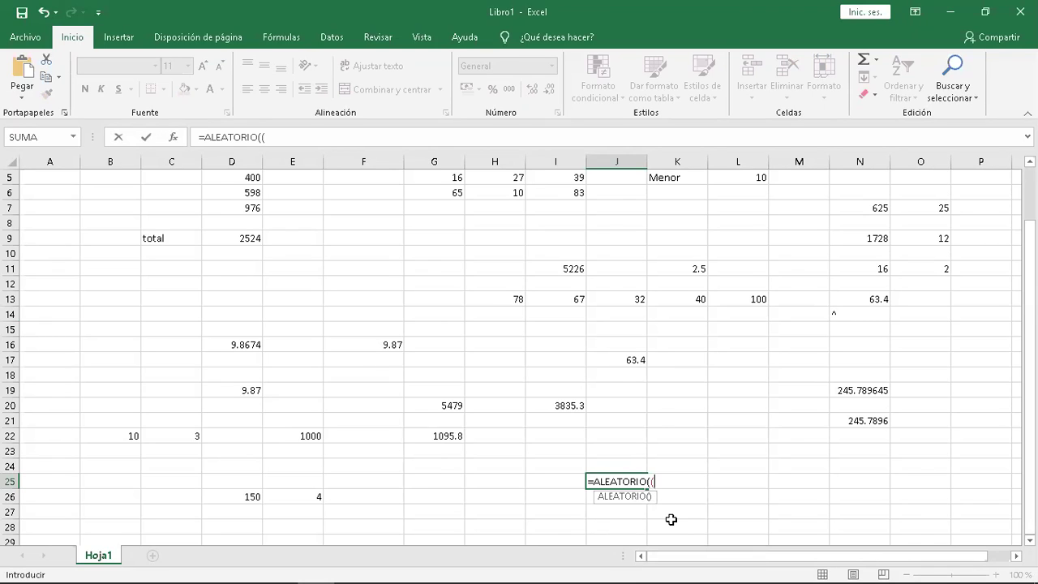
key("BackSpace")
type(")")
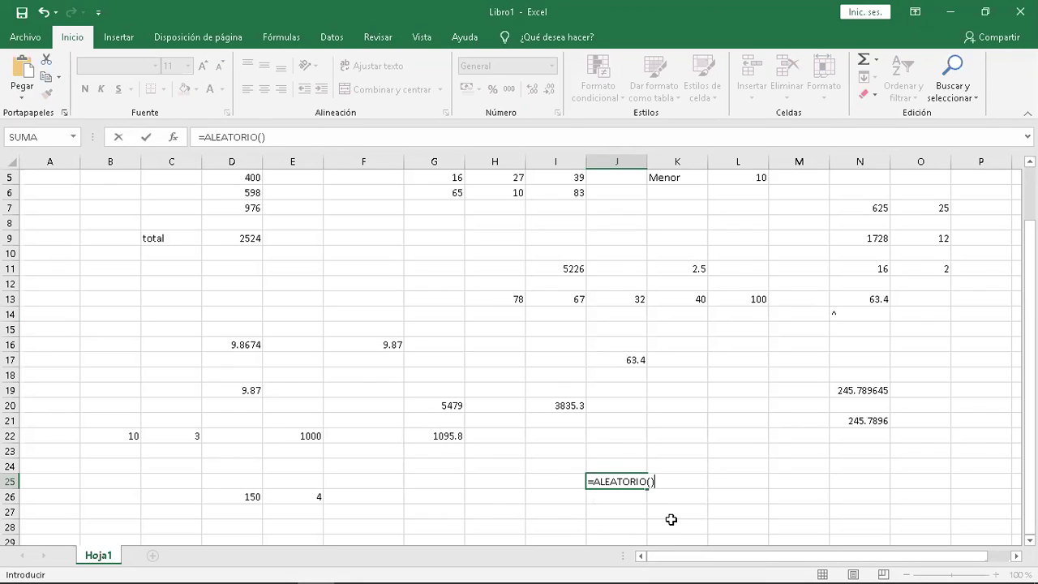
key("Return")
key("Up")
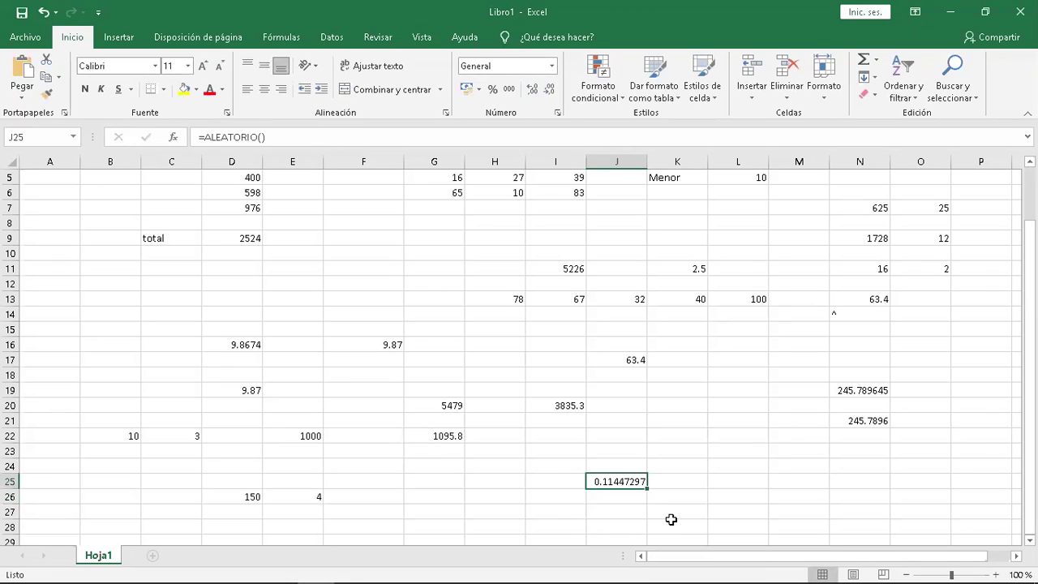
key("Up")
key("Down")
key("Up")
key("Down")
left_click(278, 136)
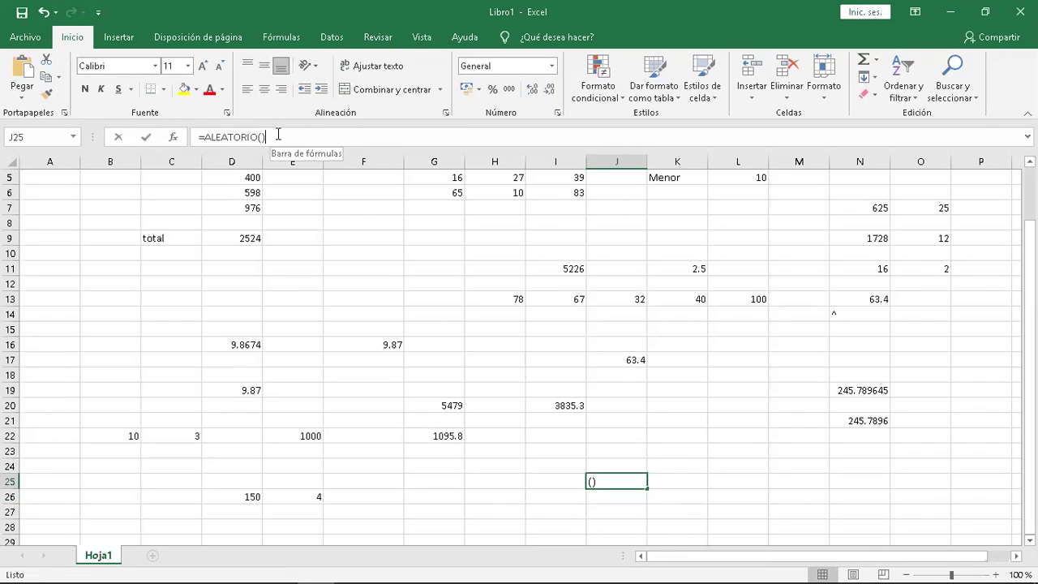
key("BackSpace")
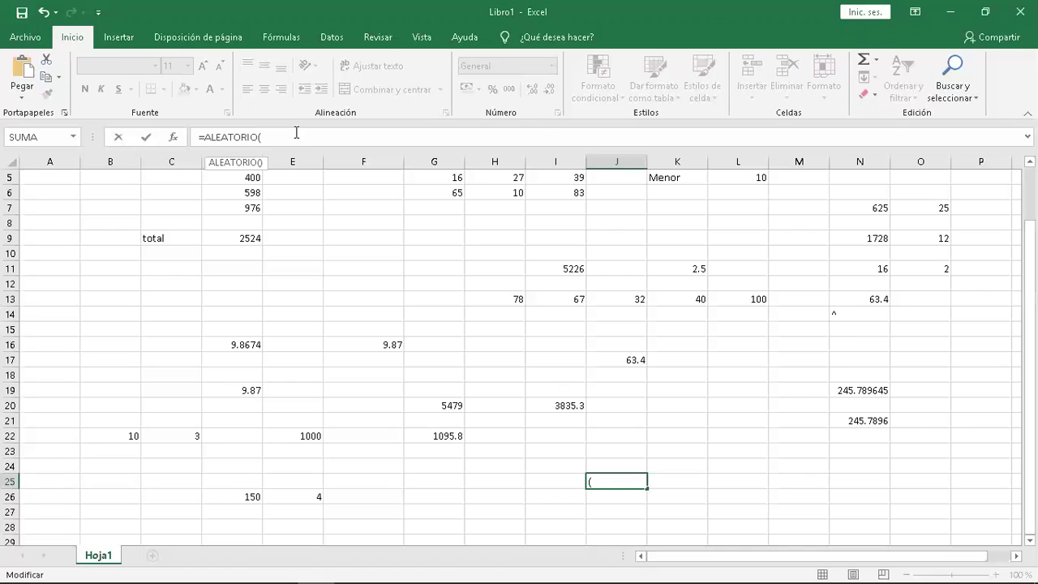
type(")")
key("Return")
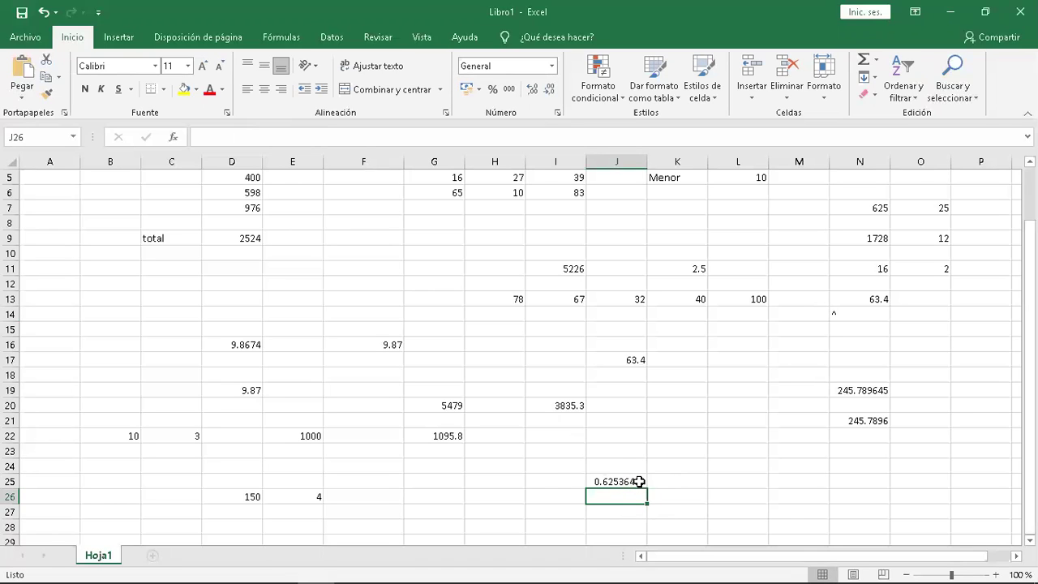
left_click(629, 481)
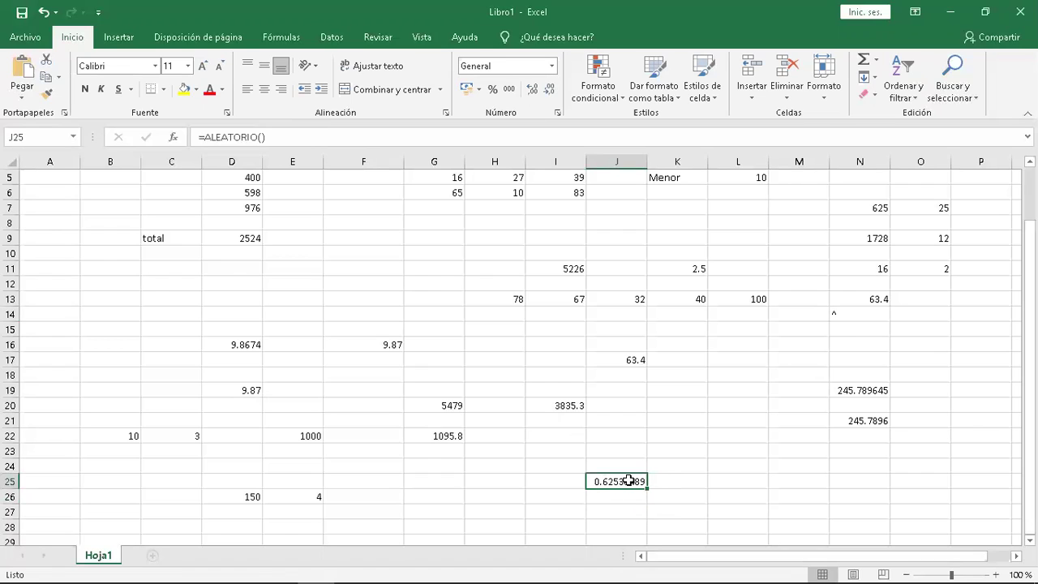
key("Delete")
type("ale")
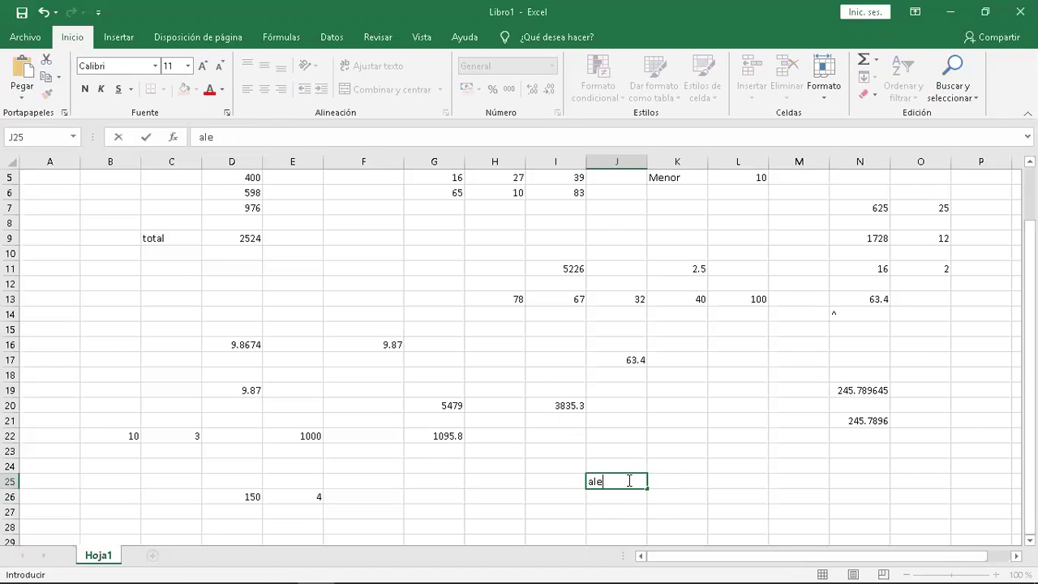
key("BackSpace")
key("BackSpace")
key("BackSpace")
type("(")
key("BackSpace")
type("=")
key("BackSpace")
type("=")
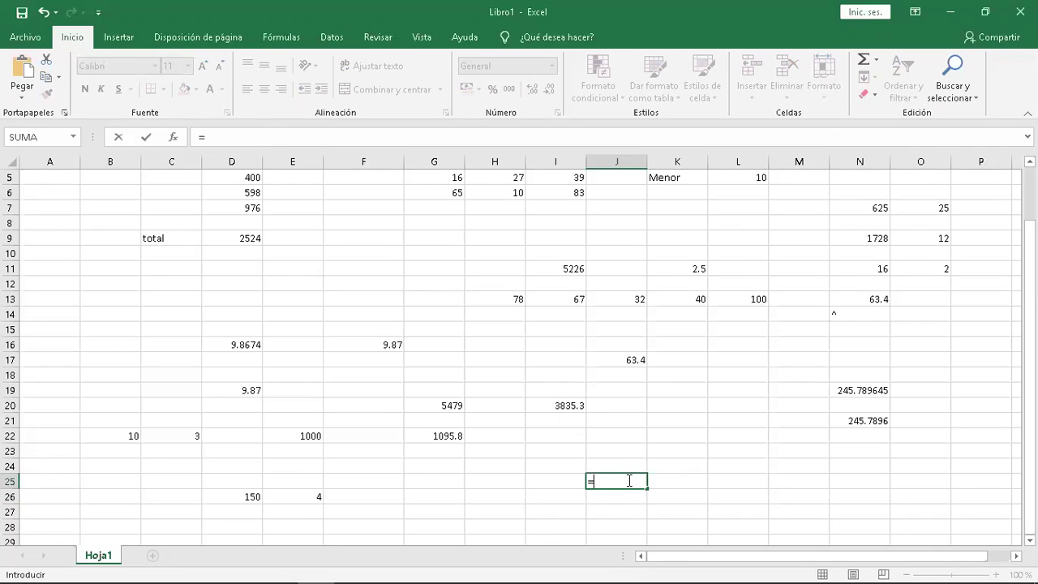
type("alea")
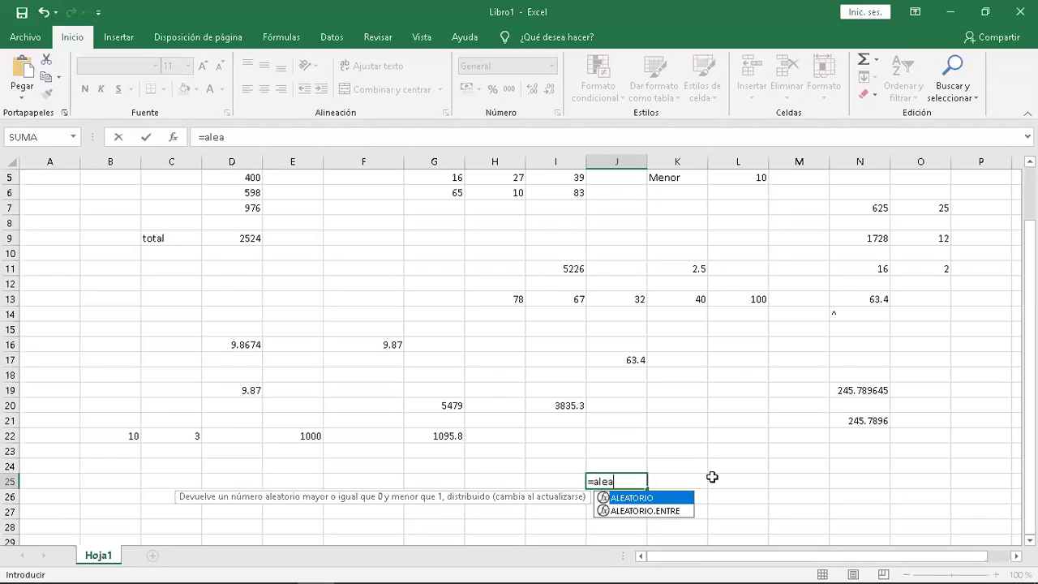
key("BackSpace")
key("BackSpace")
key("BackSpace")
key("BackSpace")
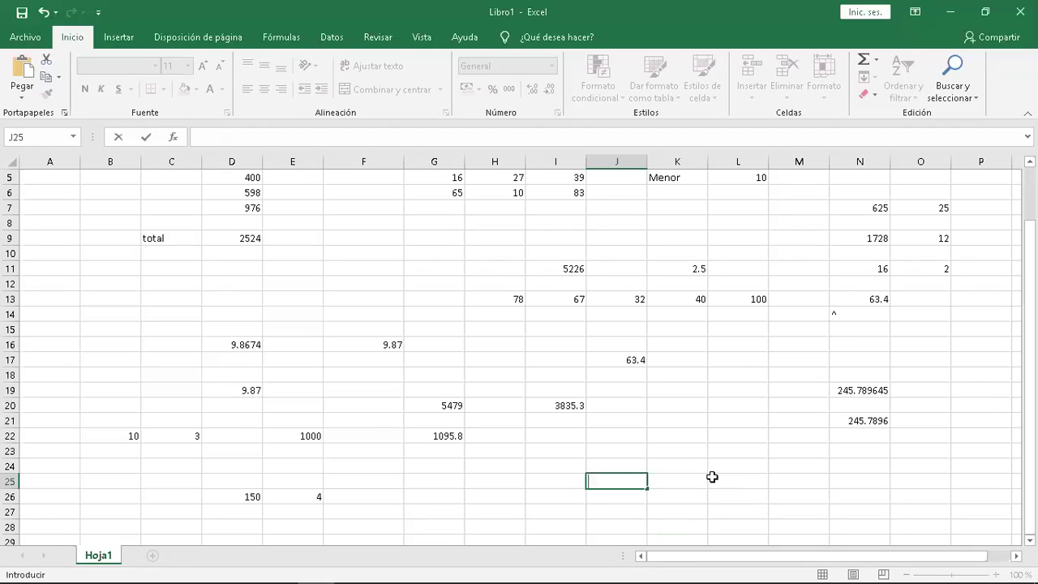
key("Escape")
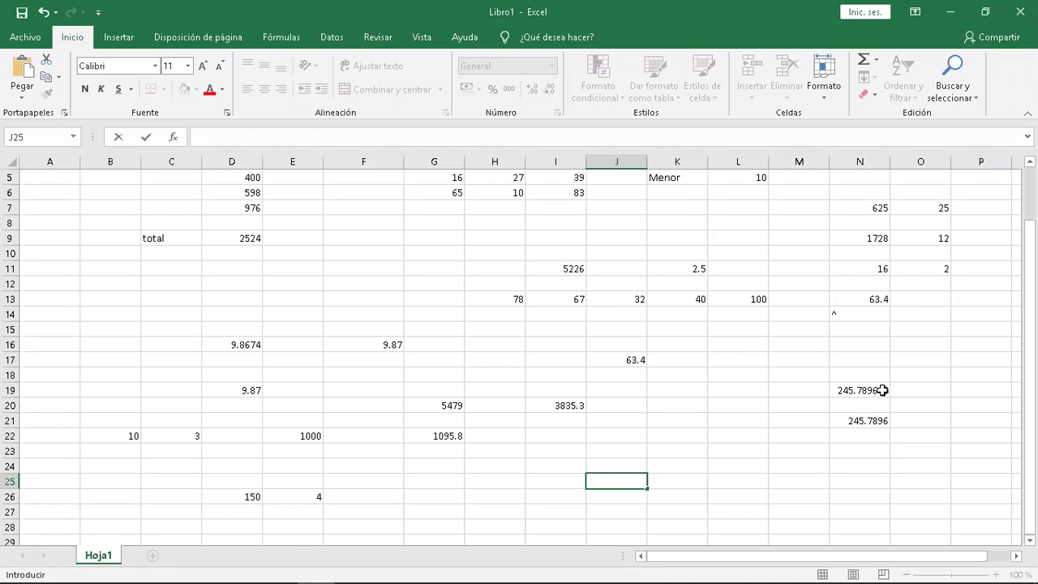
Enter =ENTERO(N19) in N24, turning 245.789645 into 245.
left_click(859, 465)
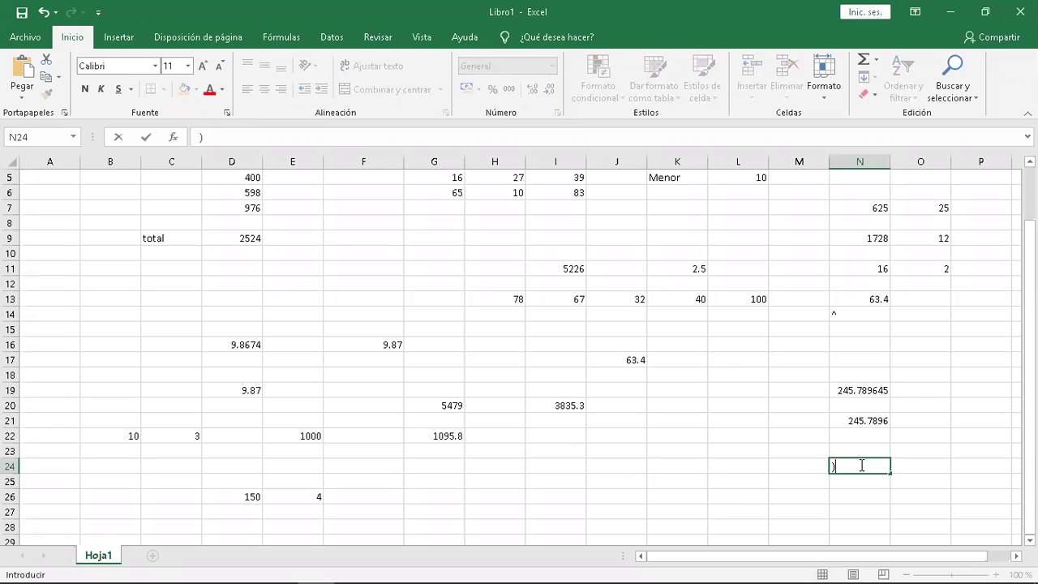
type("=ente")
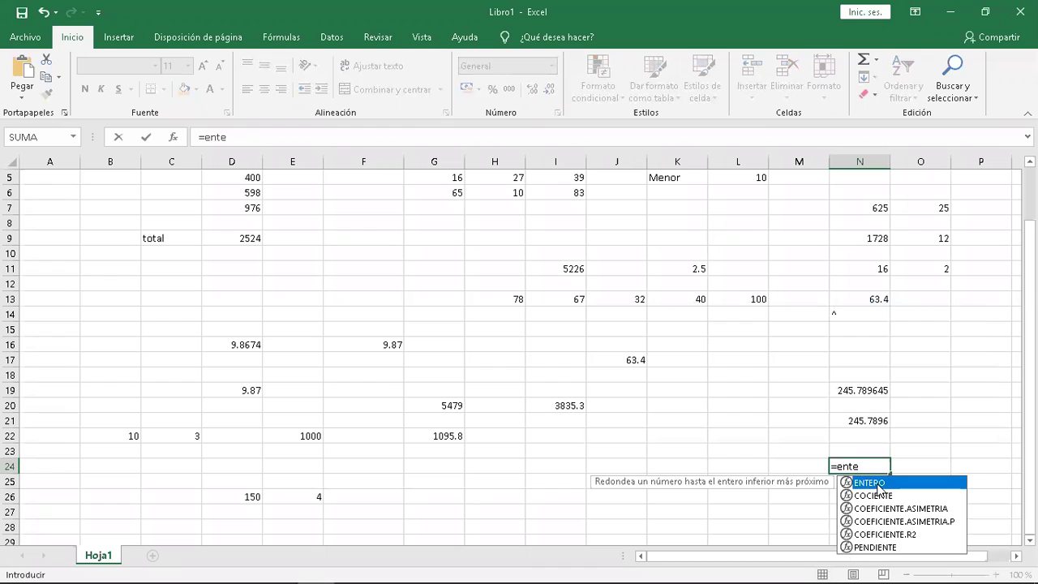
double_click(876, 483)
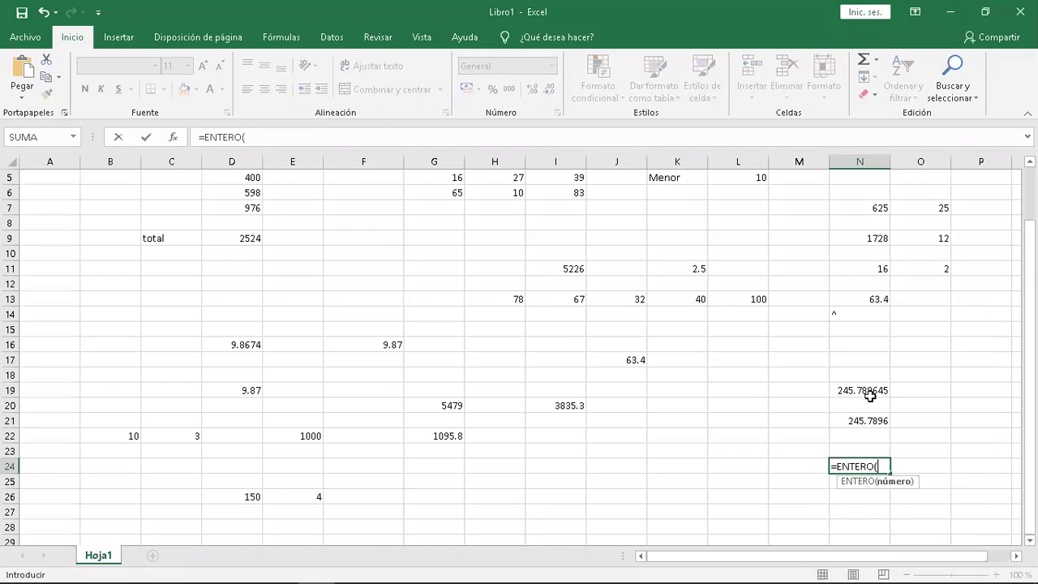
left_click(869, 391)
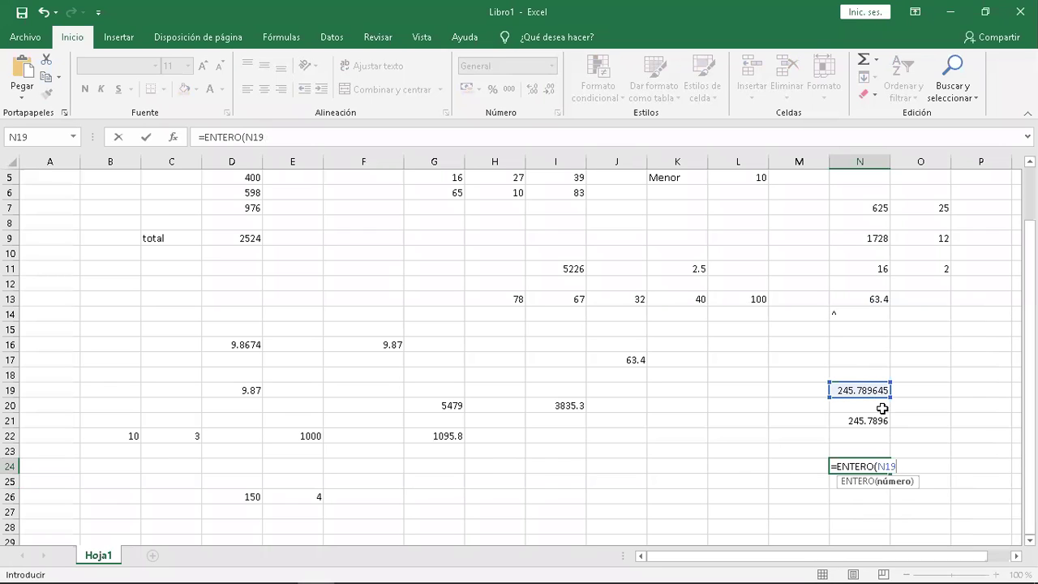
type(")")
key("Return")
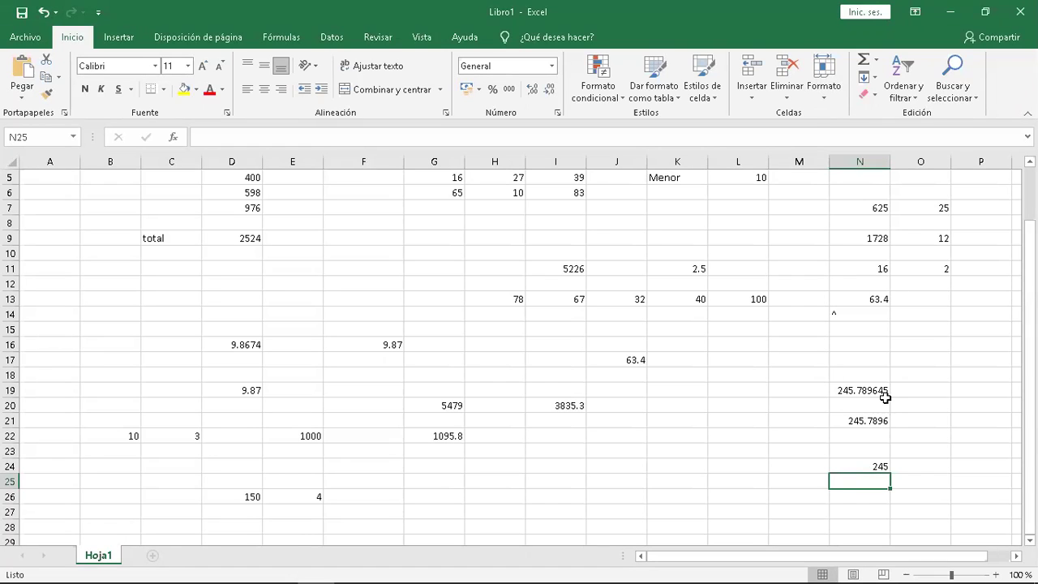
left_click(874, 466)
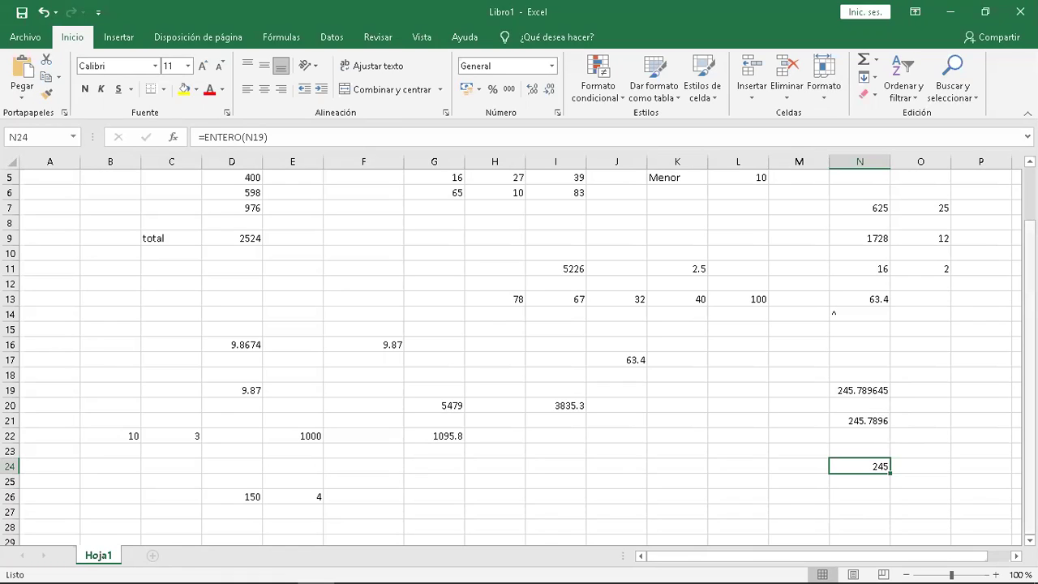
Fill D31:F31 with 5, 45 and 35, and row 32 with 5s.
left_click(152, 525)
key("Down")
key("Down")
key("Down")
key("Down")
key("Down")
key("Down")
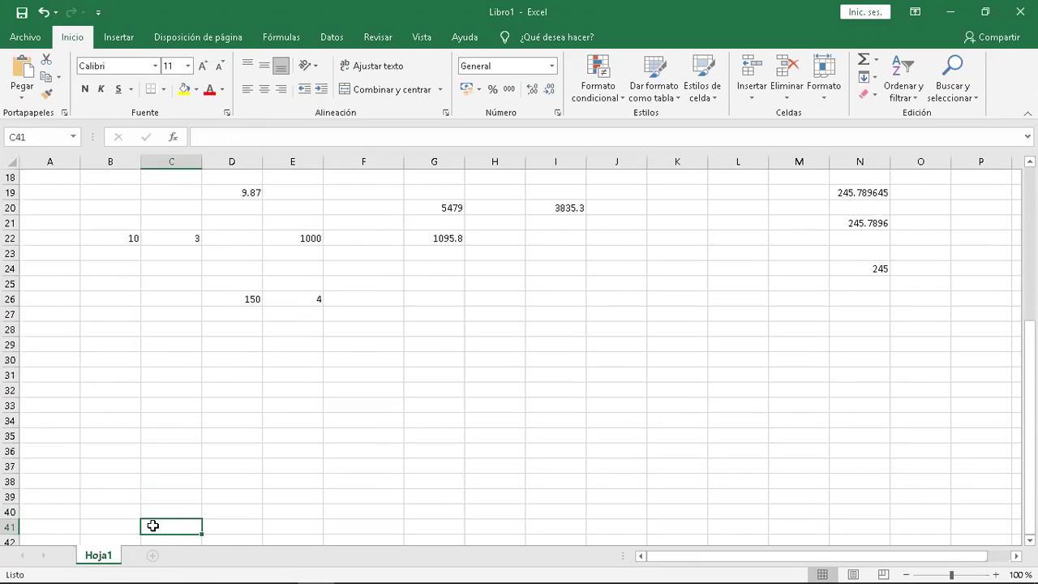
key("Down")
key("Down")
key("Down")
key("Up")
key("Up")
key("Up")
key("Up")
key("Up")
key("Up")
key("Up")
key("Up")
key("Up")
key("Up")
key("Up")
key("Right")
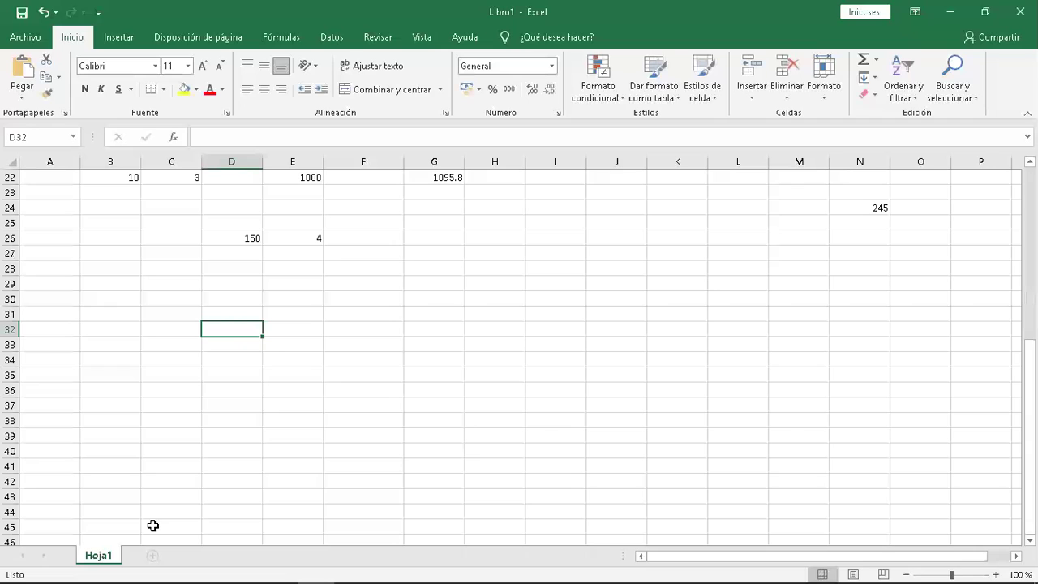
Fill rows 33 and 34 of the grid with 5s, putting 7 in F34.
key("Up")
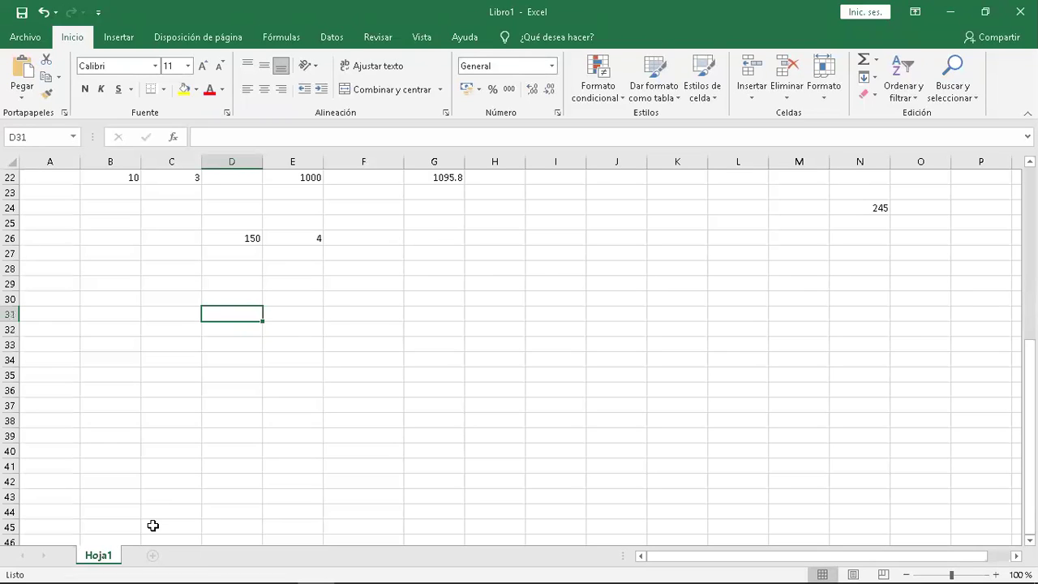
type("5")
key("Right")
type("45")
key("Right")
type("35")
key("Right")
key("Down")
key("Left")
type("5")
key("Left")
key("Left")
type("5")
key("Right")
type("5")
key("Return")
key("Left")
type("5")
key("Return")
key("Right")
type("5")
key("Up")
type("55")
key("Return")
key("Left")
key("Left")
type("5")
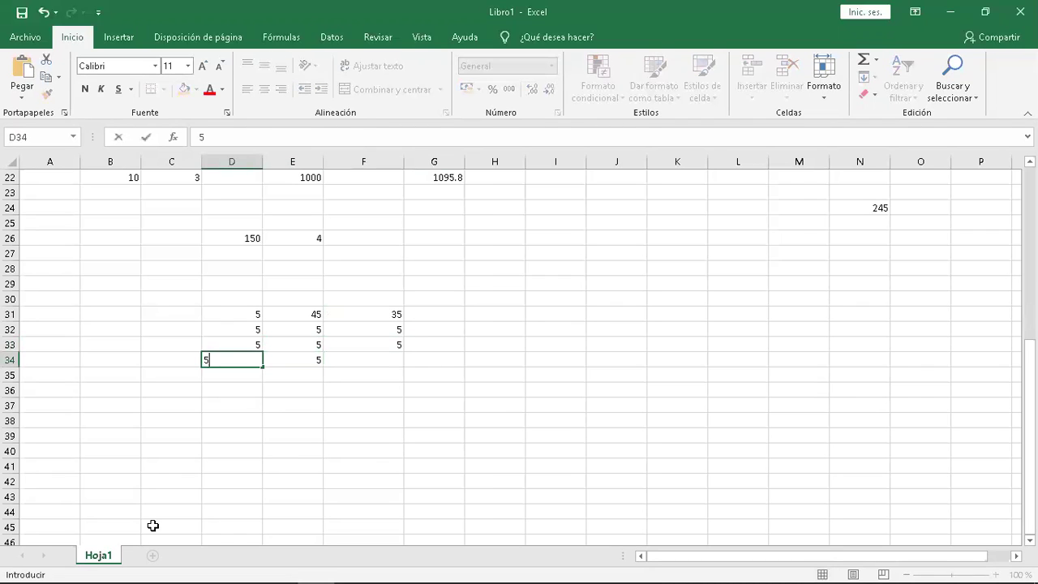
left_click(214, 392)
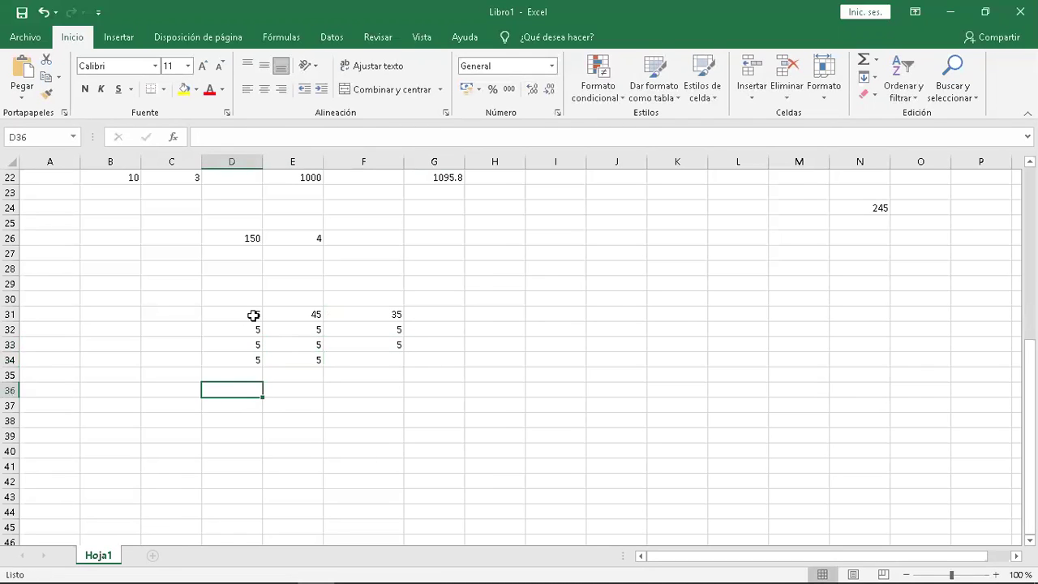
left_click(253, 314)
key("Right")
key("Right")
key("Down")
key("Down")
key("Down")
type("7")
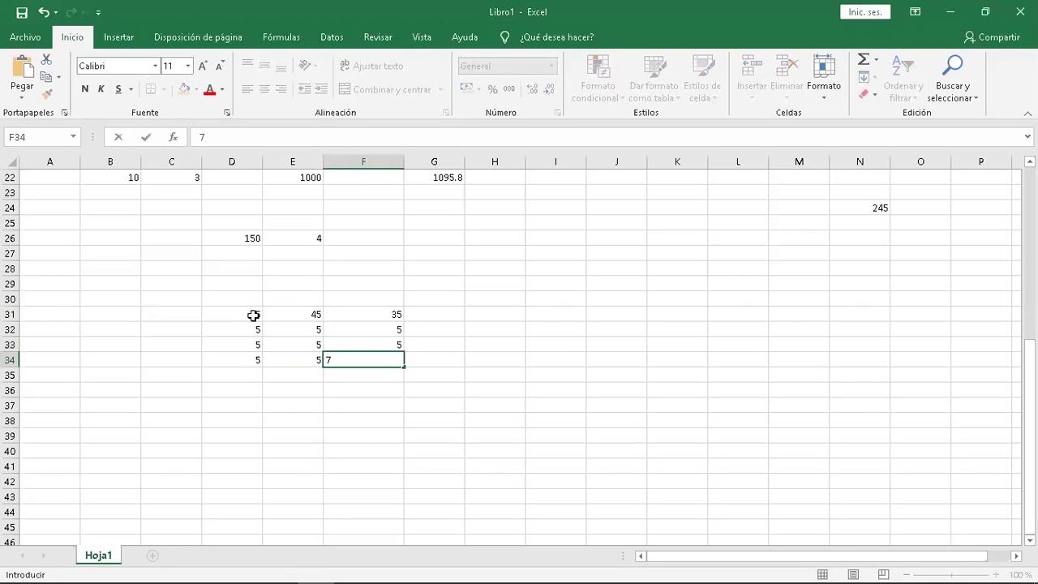
key("Return")
Start a count formula in H33 by typing =cont.
key("Up")
key("Up")
key("Up")
key("Up")
key("Up")
key("Left")
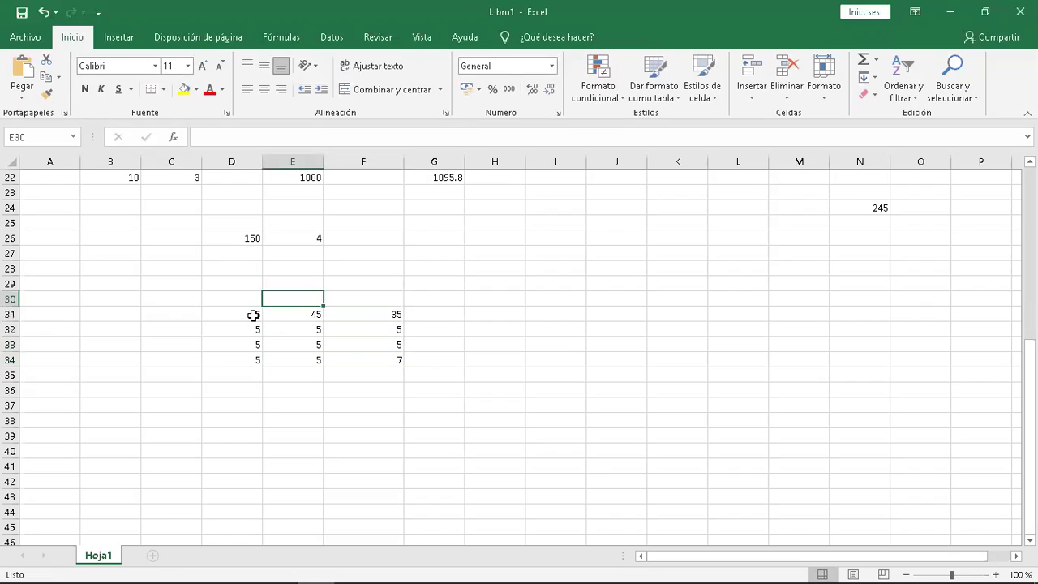
key("Left")
key("Down")
key("Down")
key("Down")
key("Down")
key("Down")
key("Down")
key("Down")
key("Right")
key("Right")
key("Right")
key("Right")
key("Right")
key("Right")
key("Right")
key("Left")
key("Left")
key("Left")
key("Left")
key("Up")
key("Up")
key("Up")
key("Up")
key("Right")
key("Right")
key("Right")
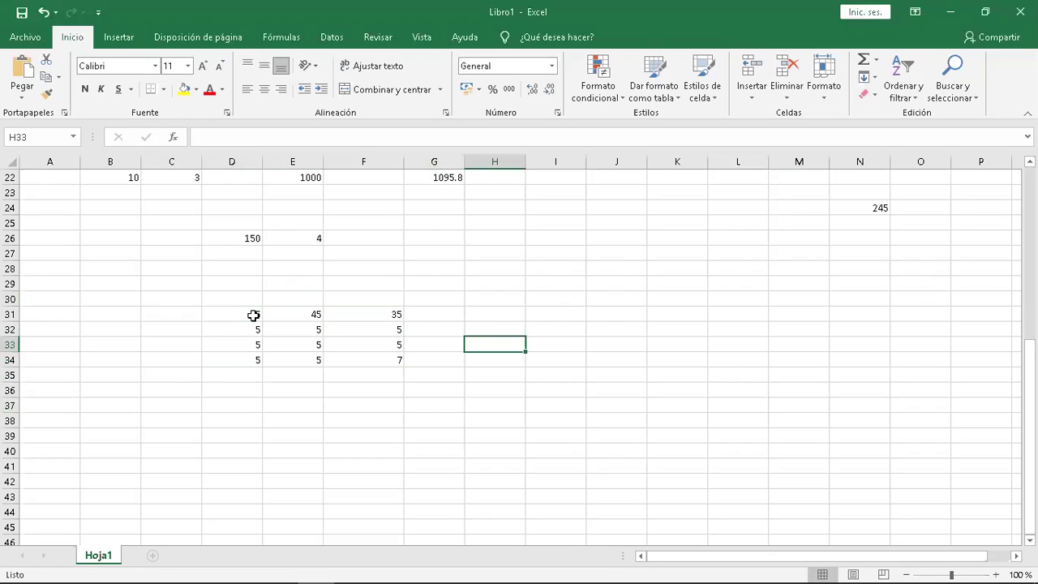
type(")")
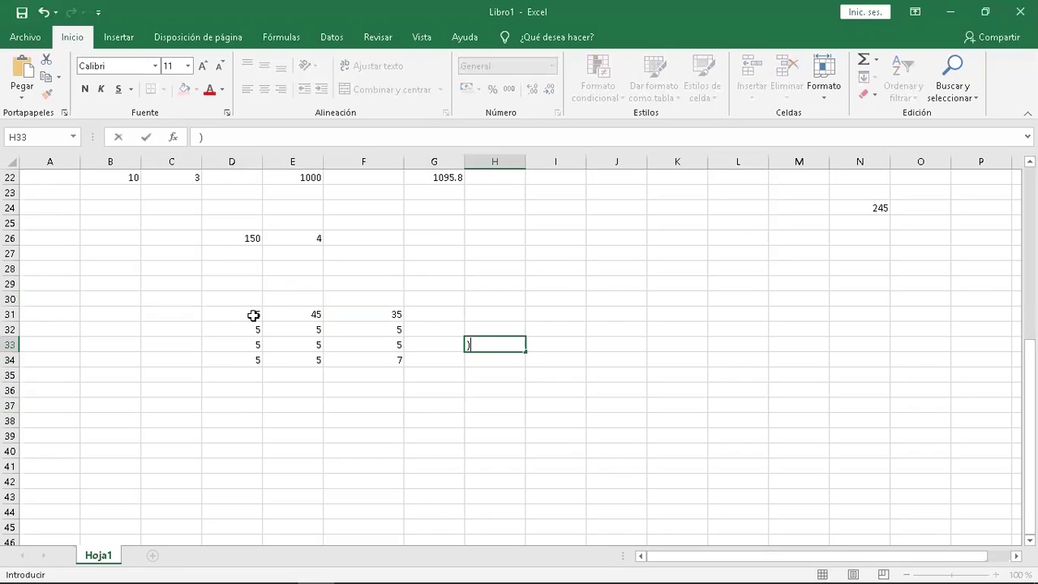
key("BackSpace")
type("=")
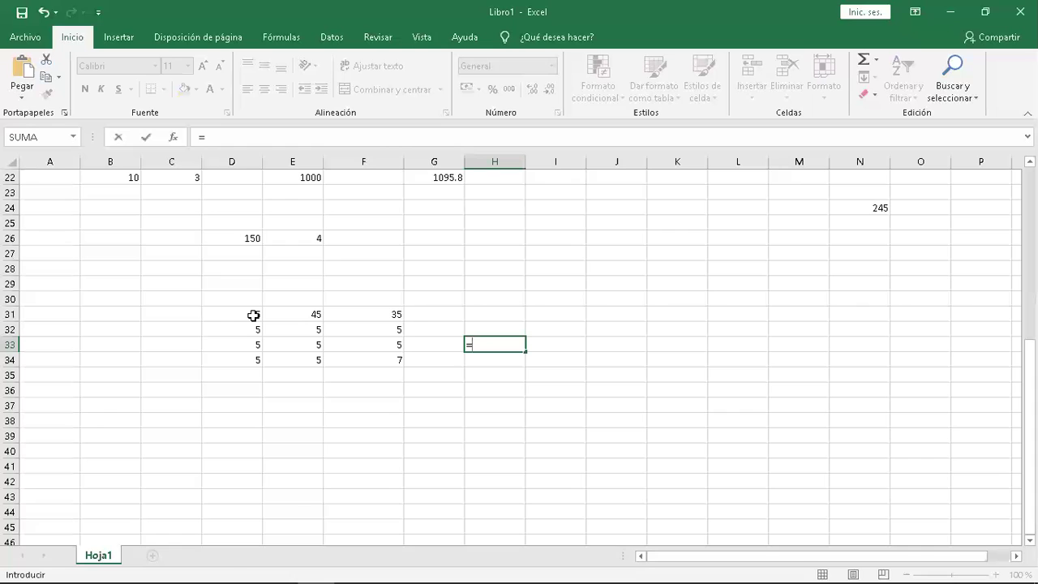
type("cont")
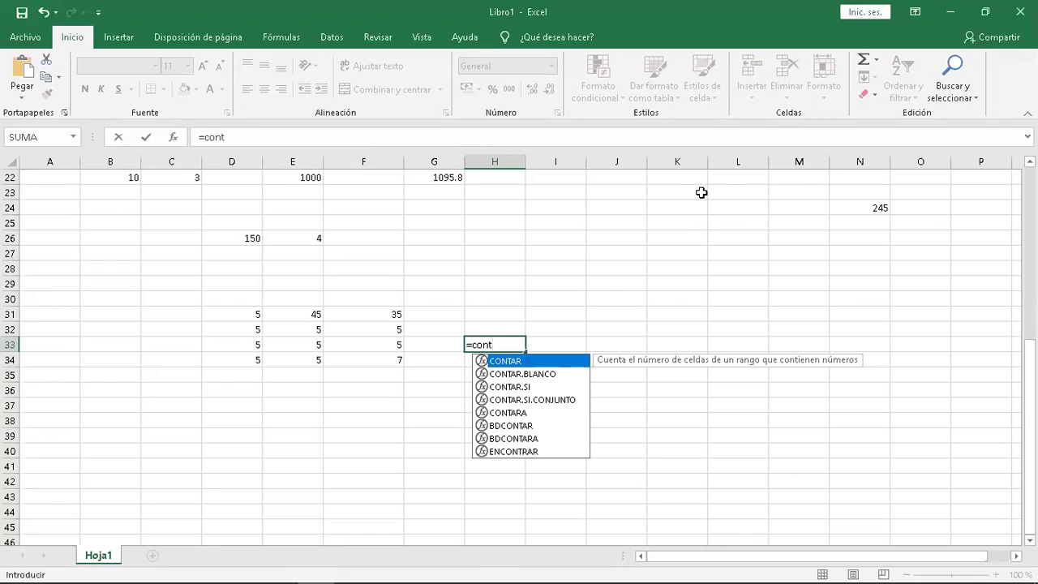
Complete =CONTAR(D31:F34) in H33, which returns 12.
double_click(522, 362)
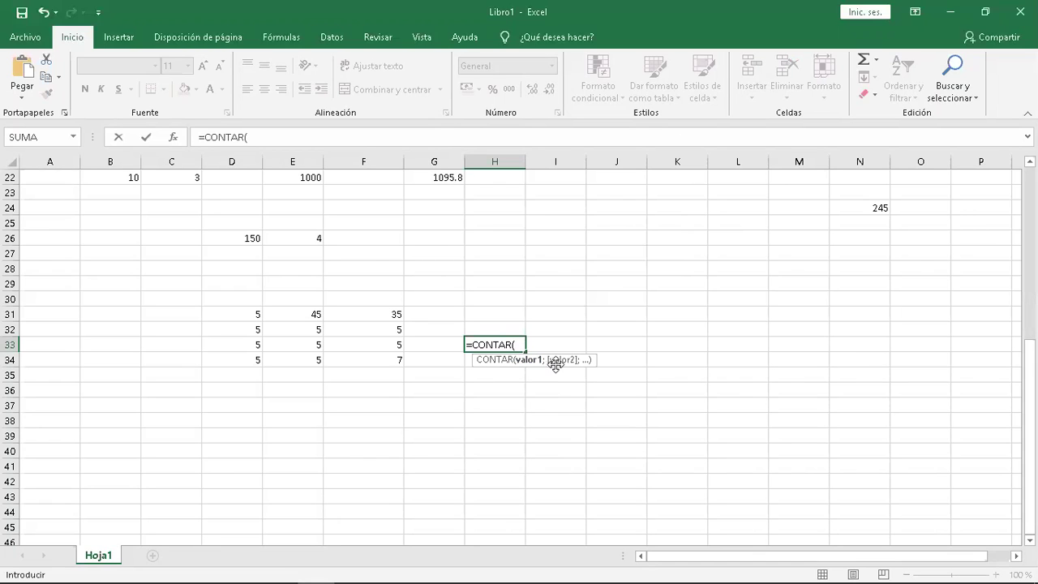
mouse_move(258, 315)
left_mouse_down()
mouse_move(349, 318)
mouse_move(359, 357)
left_mouse_up()
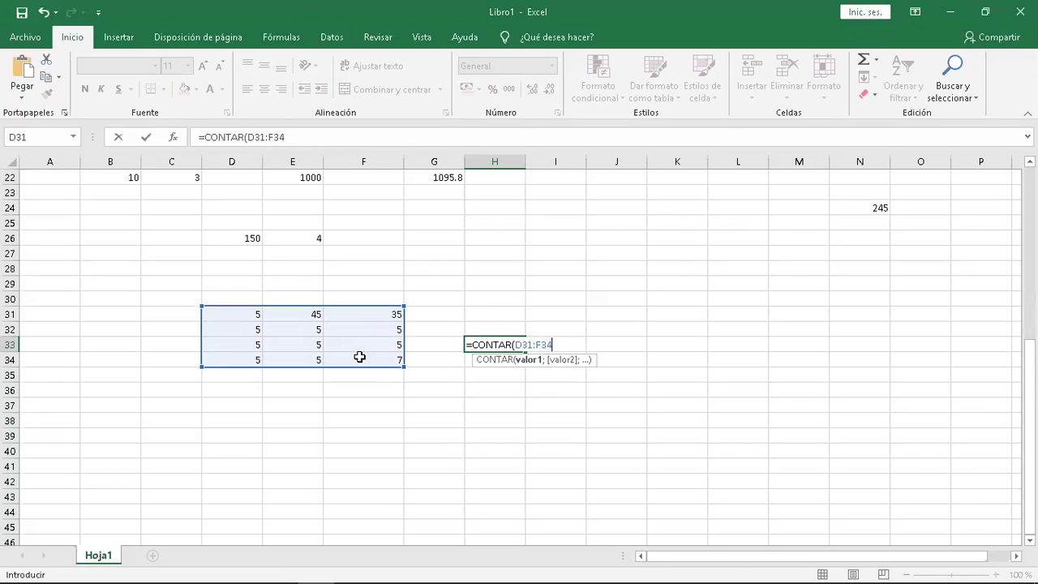
type(")")
key("Return")
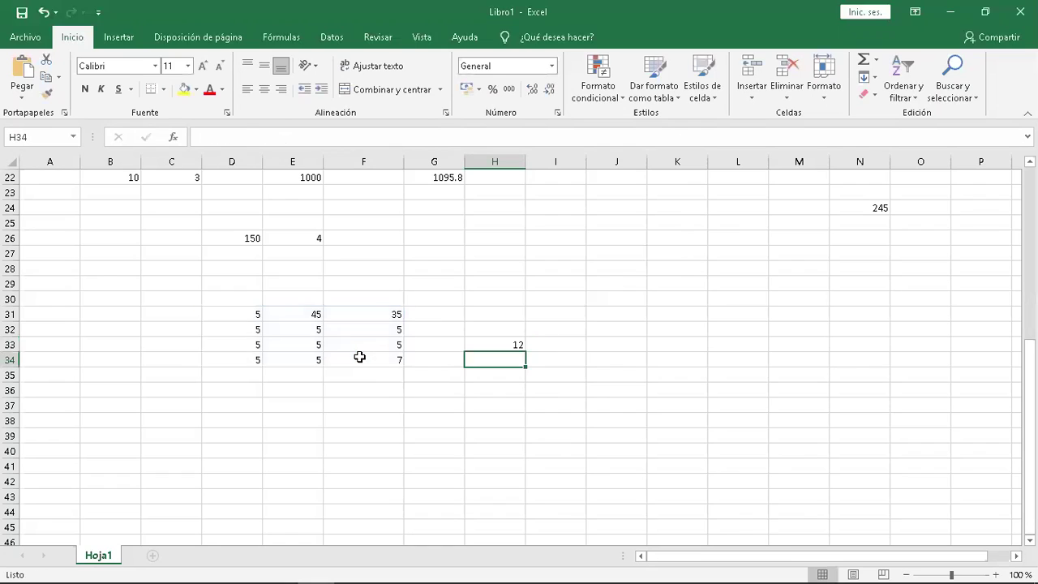
key("Up")
key("Left")
key("Left")
key("Left")
key("Up")
key("Left")
key("Up")
key("Right")
key("Right")
key("Right")
key("Left")
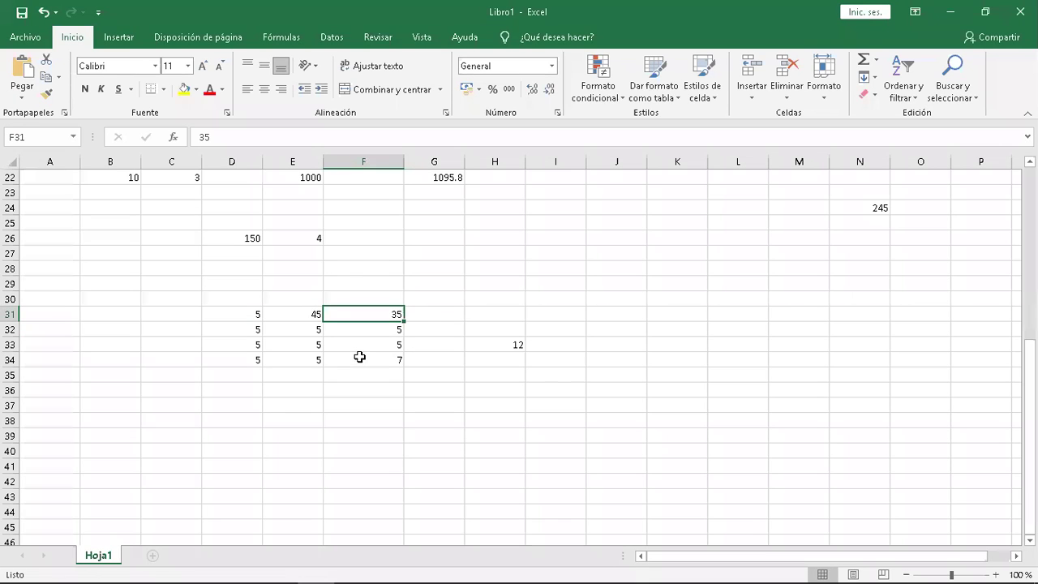
Delete the count result from H33.
key("Down")
key("Left")
key("Left")
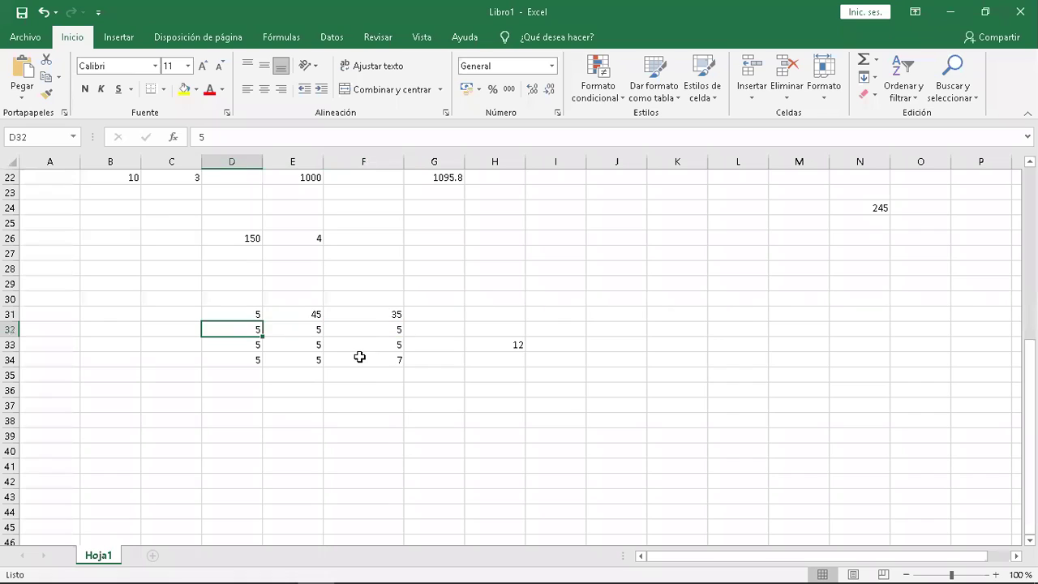
key("Right")
key("Right")
key("Right")
key("Right")
key("Down")
key("Delete")
key("Up")
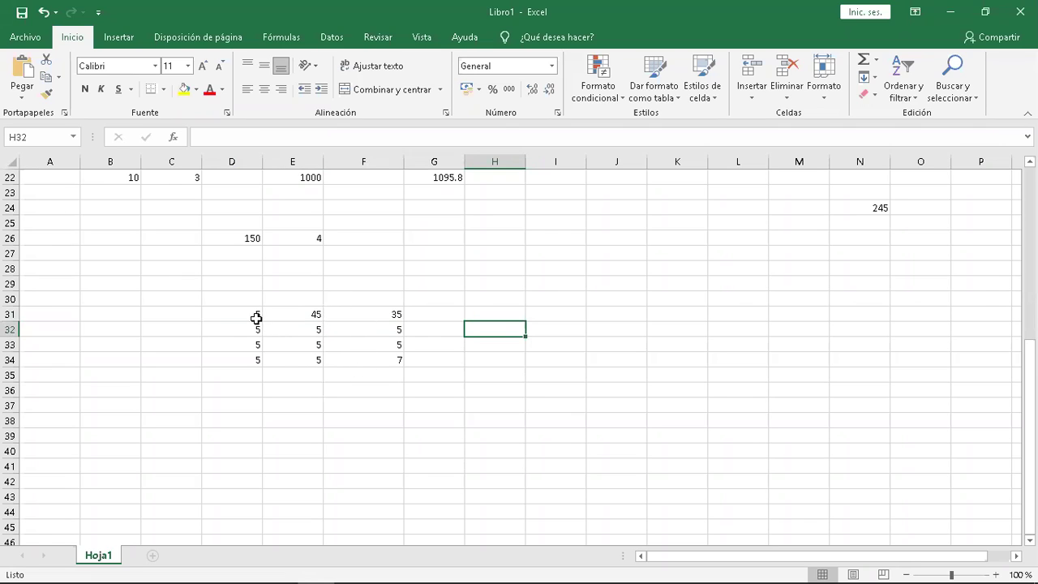
Enter =MODA(D31:F34) in H32, which shows 5.
left_click(255, 316)
key("Right")
key("Down")
key("Left")
key("Up")
key("Down")
key("Down")
key("Down")
key("Right")
key("Right")
key("Right")
key("Right")
key("Up")
key("Up")
type(")")
key("BackSpace")
type("=moda")
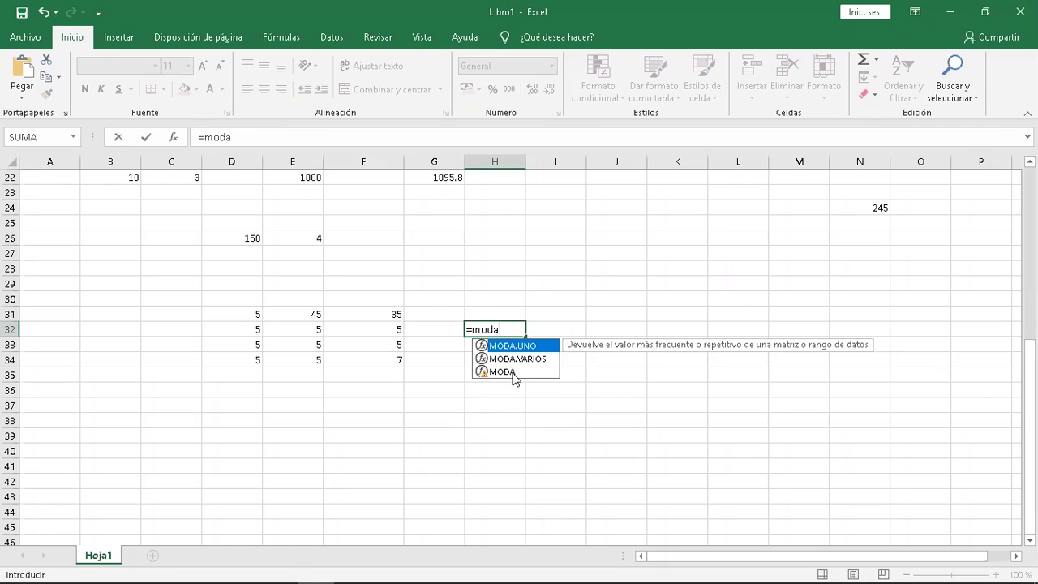
double_click(506, 372)
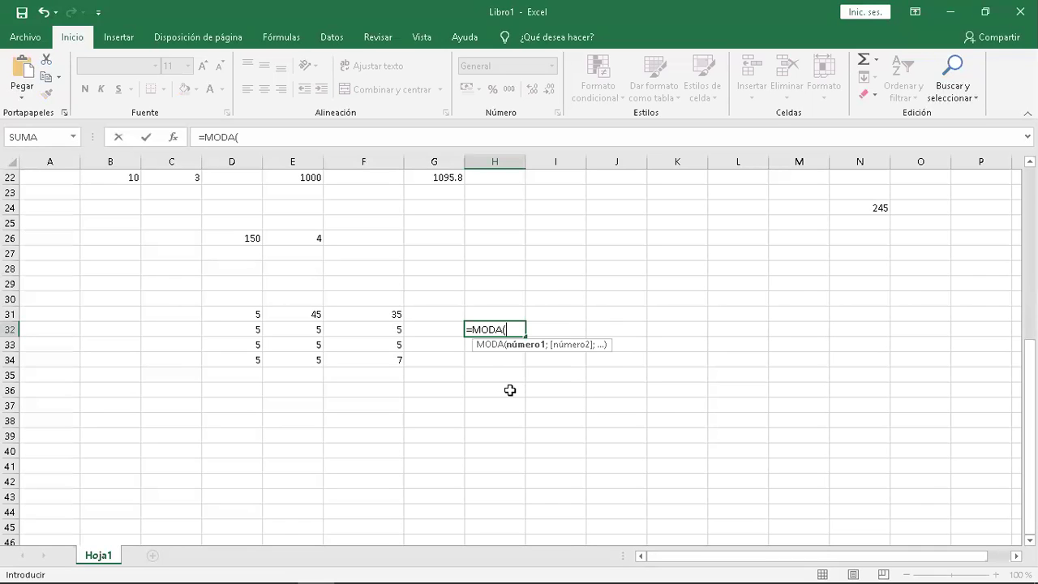
mouse_move(248, 315)
left_mouse_down()
mouse_move(366, 328)
mouse_move(371, 353)
left_mouse_up()
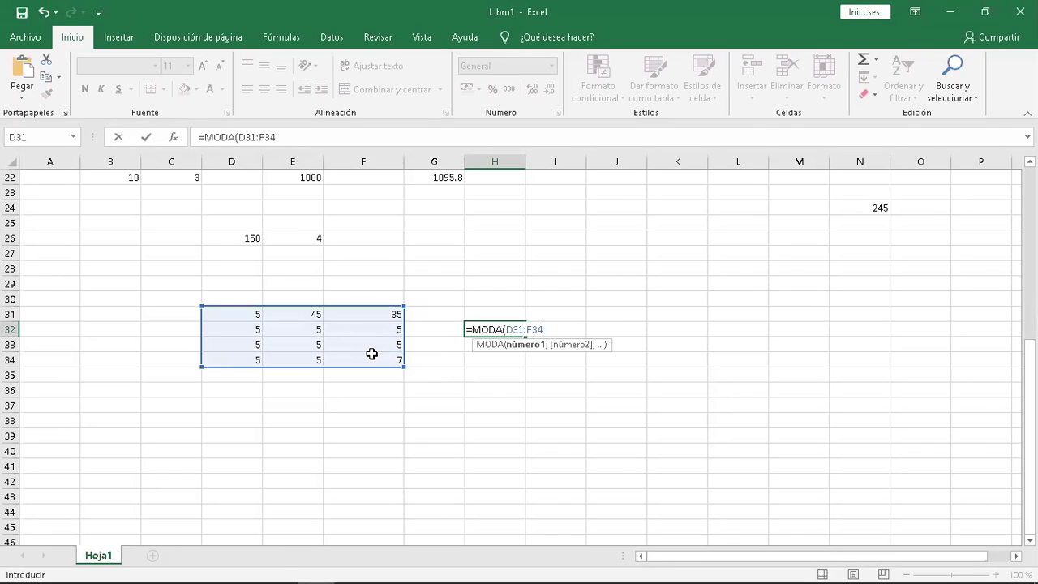
type(")")
key("Return")
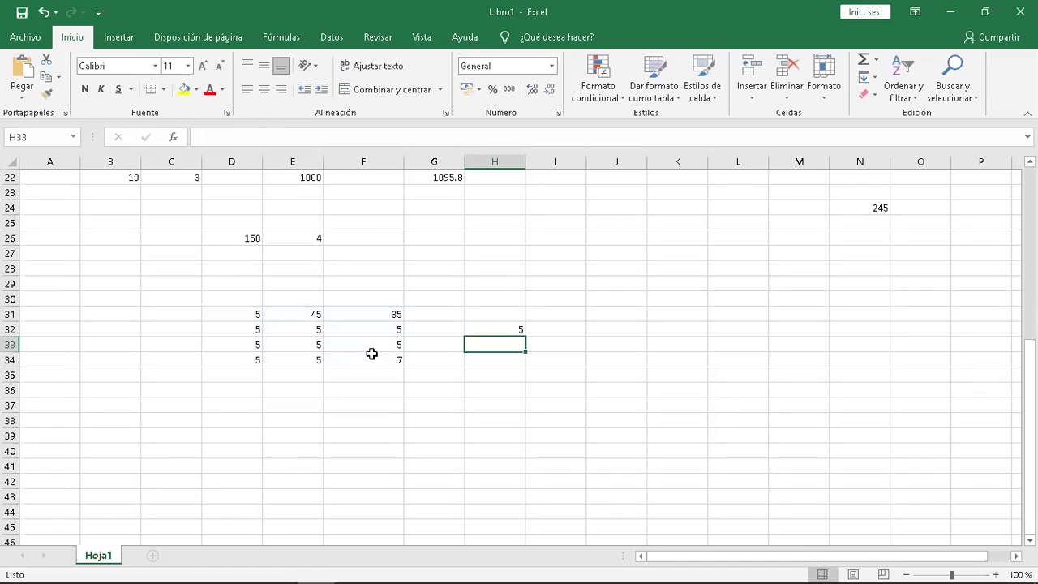
key("Up")
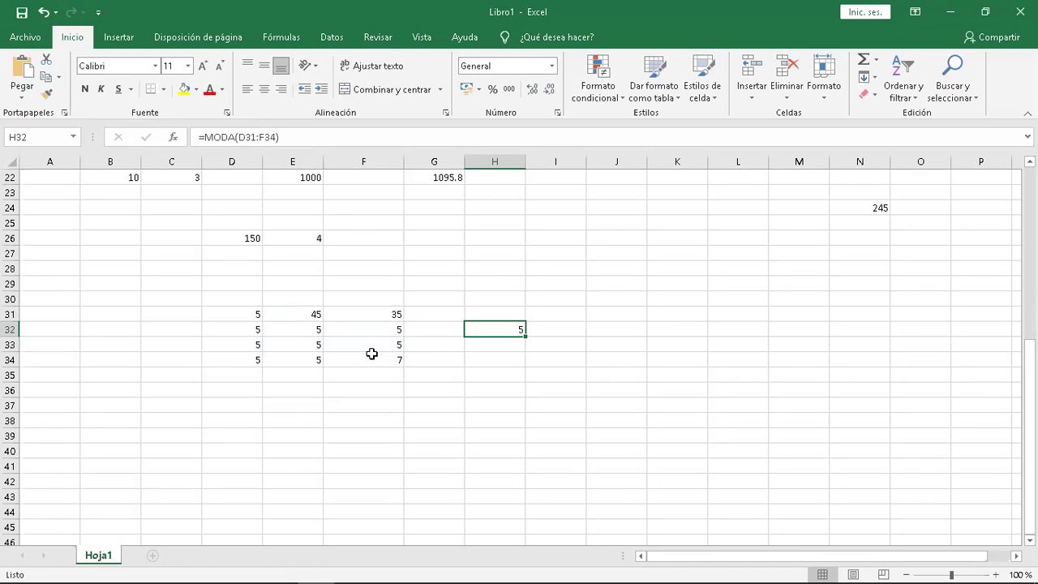
Change E31, D32, D33, E34 and F32 to 7.
key("Left")
key("Left")
key("Left")
key("Up")
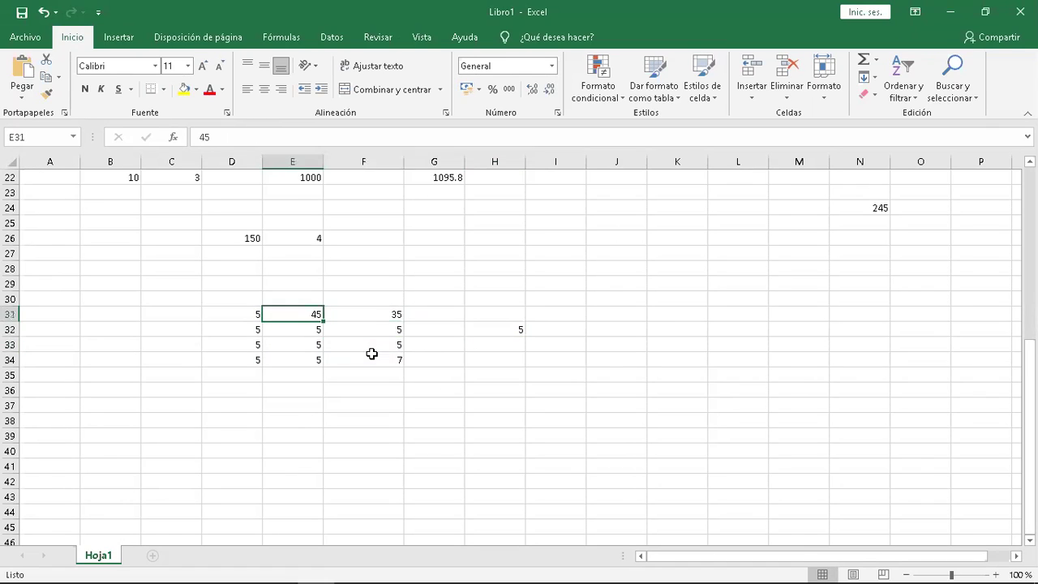
type("7")
key("Return")
key("Left")
type("7")
key("Return")
type("7")
key("Return")
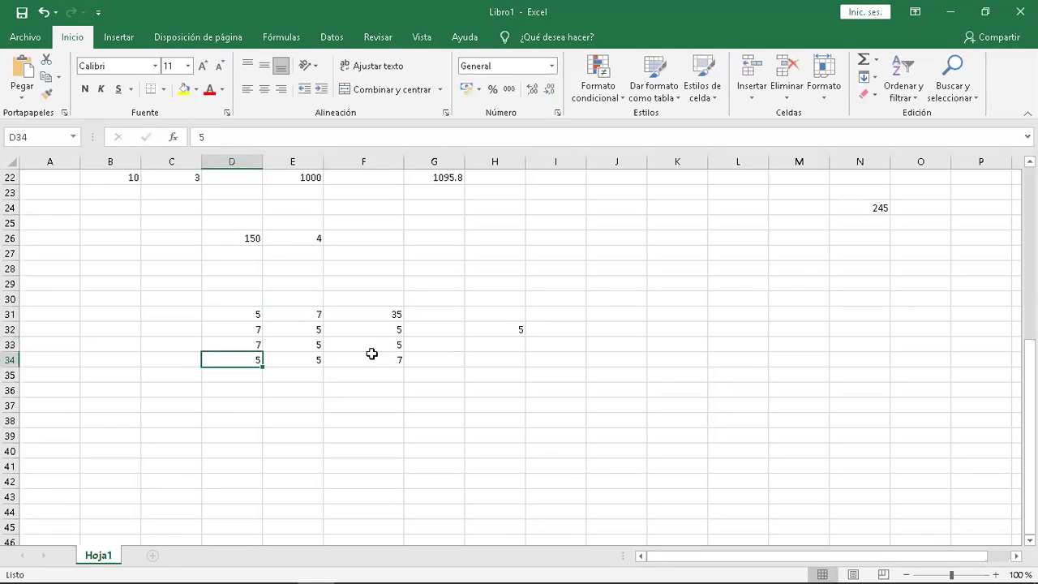
key("Right")
type("7")
key("Up")
key("Up")
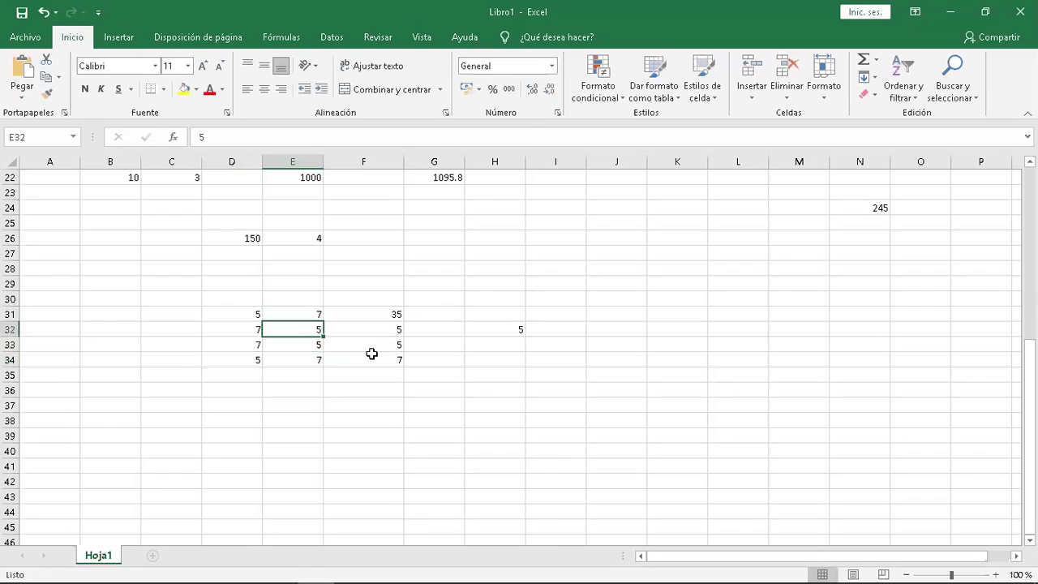
key("Right")
key("Right")
key("Left")
type("7")
key("Return")
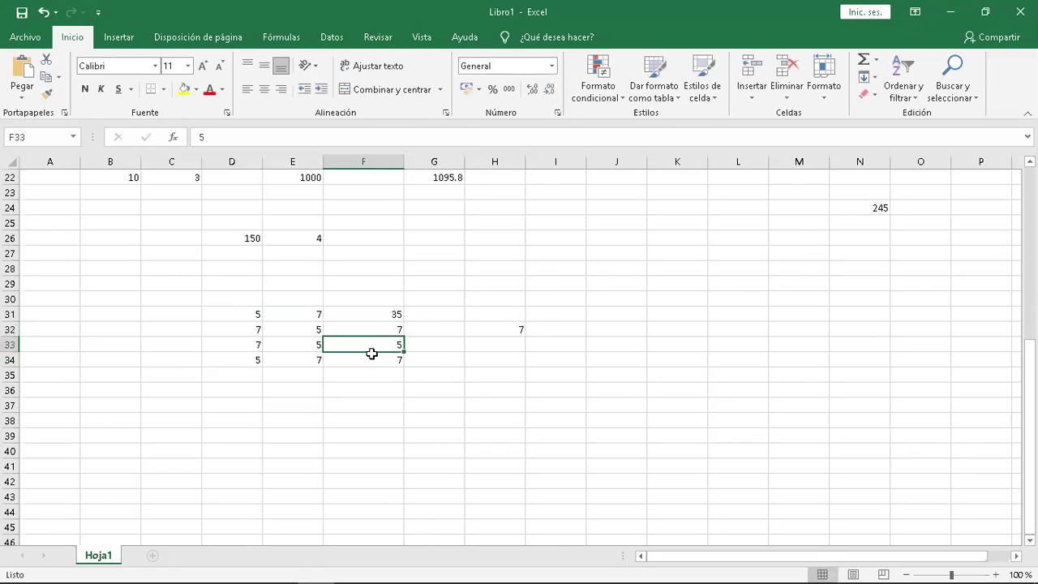
Review the grid values now that H32's mode shows 7.
key("Left")
key("Left")
key("Up")
key("Right")
key("Up")
key("Down")
key("Down")
key("Down")
key("Right")
key("Right")
key("Up")
key("Up")
key("Left")
key("Right")
key("Right")
key("Left")
key("Left")
key("Left")
key("Down")
key("Left")
key("Down")
key("Right")
key("Right")
key("Left")
key("Up")
key("Up")
key("Up")
key("Left")
key("Left")
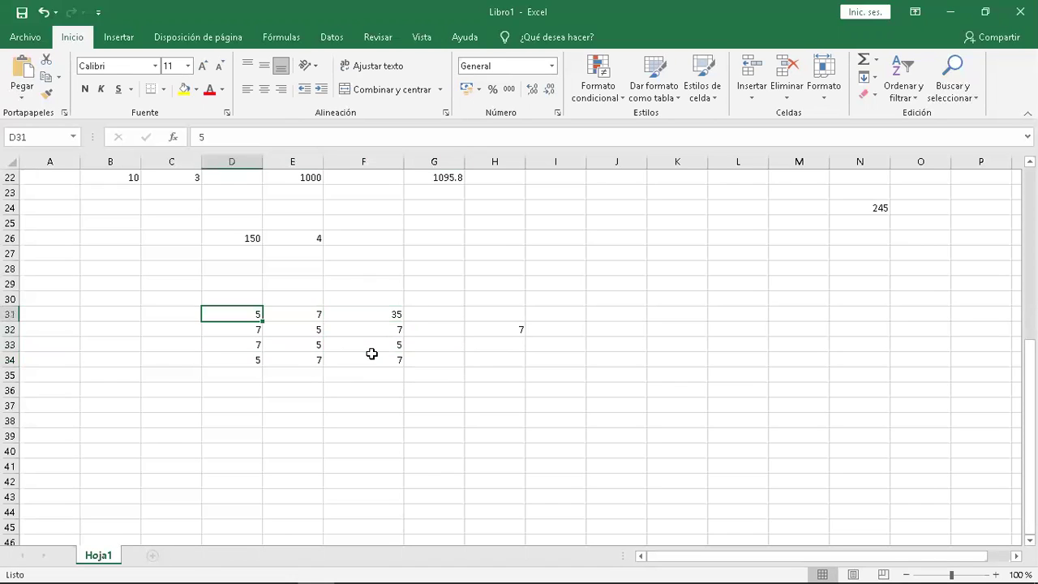
key("Down")
key("Down")
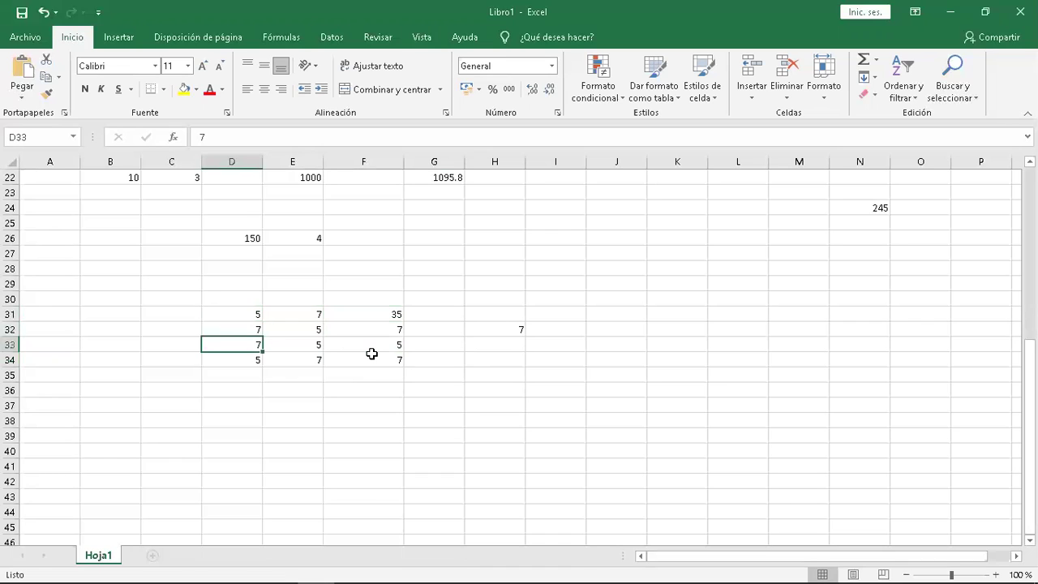
key("Right")
key("Right")
key("Right")
key("Right")
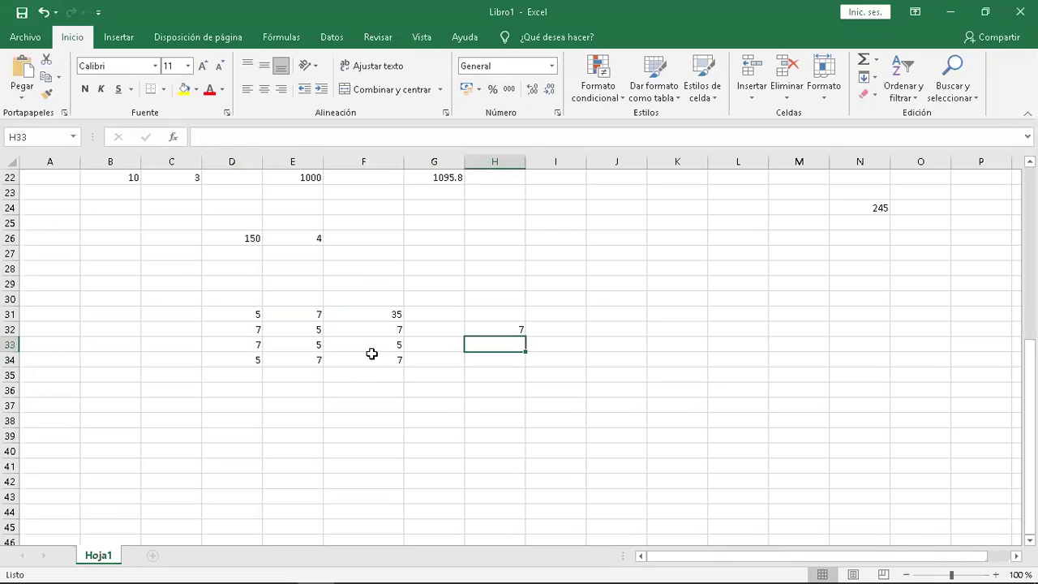